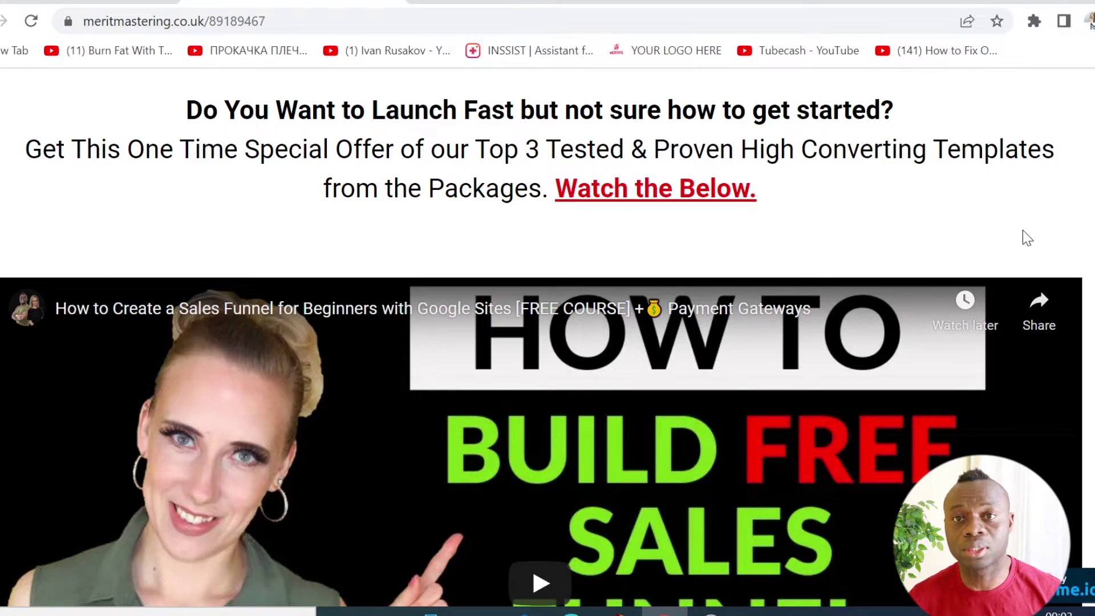
Examine the finished example landing page, from its headline and video down to the testimonials and footer disclaimer.
scroll(1027, 240, "down", 20)
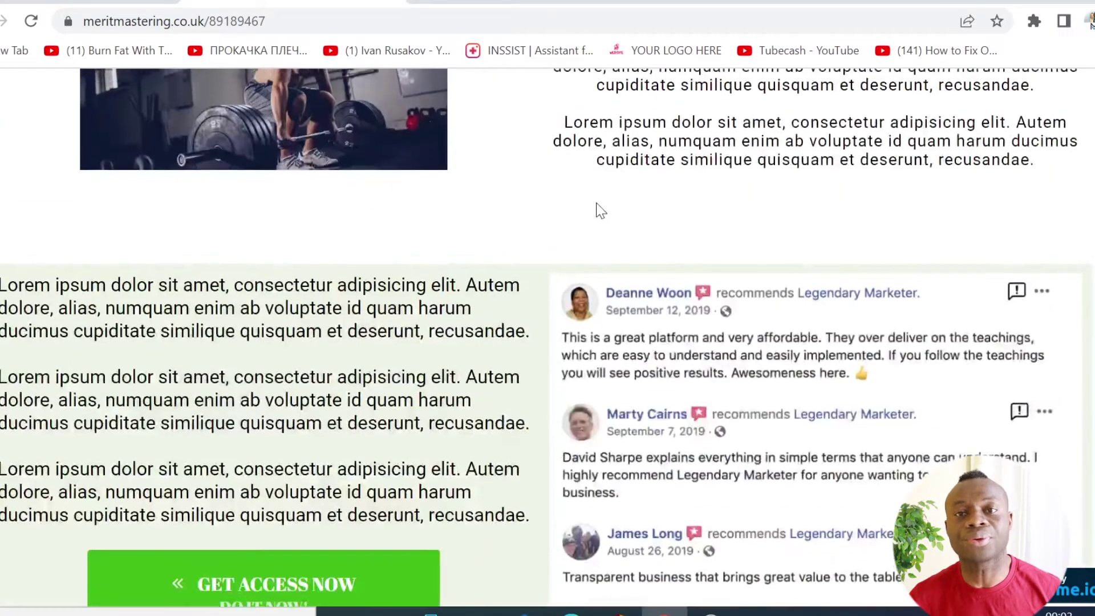
scroll(605, 222, "up", 4)
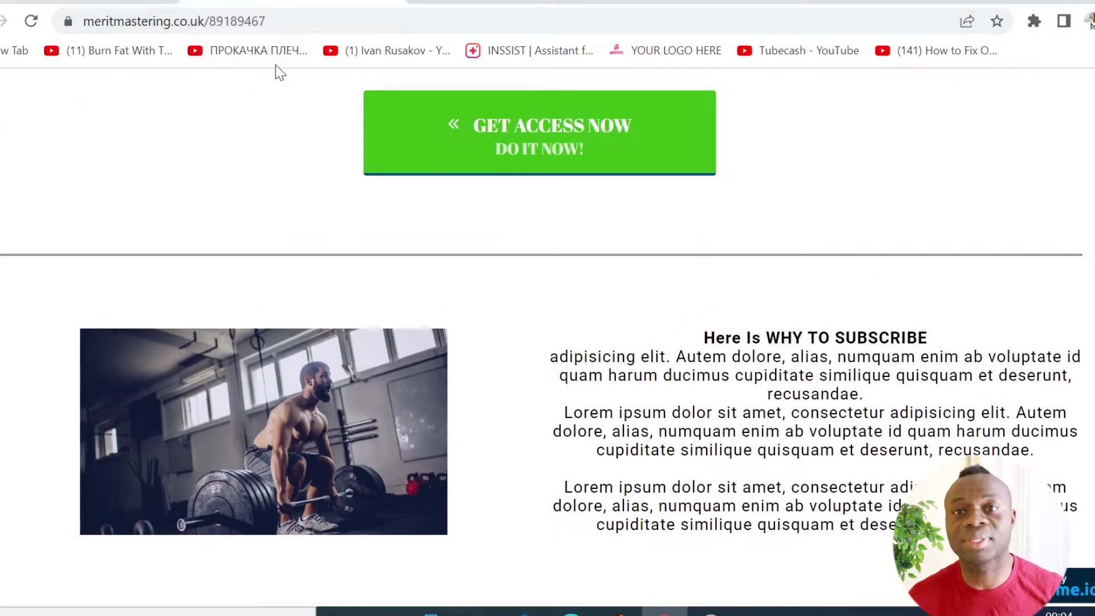
scroll(822, 260, "down", 2)
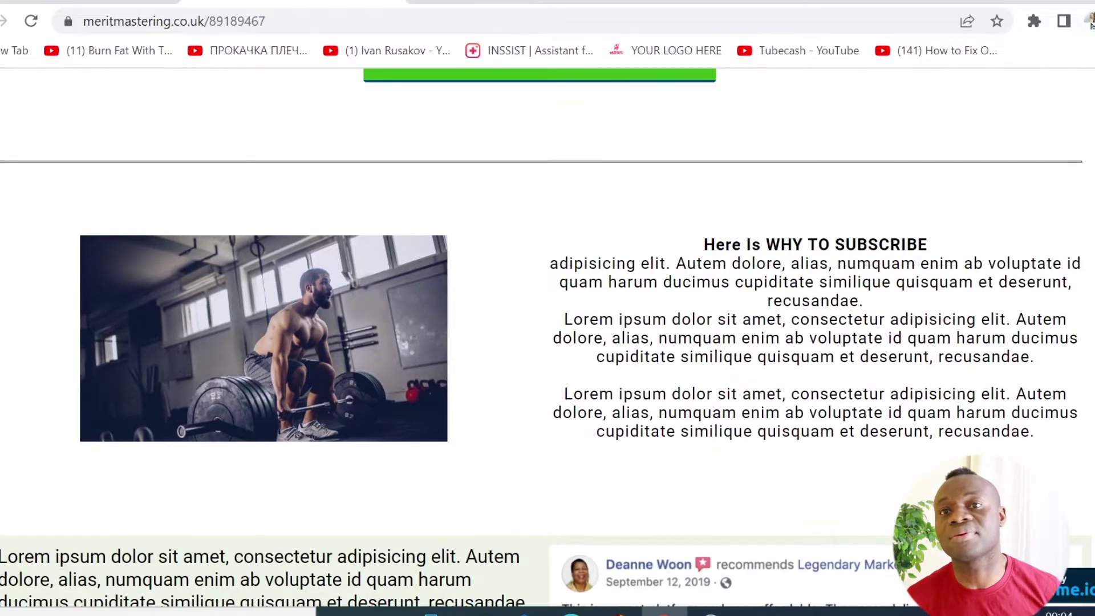
scroll(805, 277, "down", 14)
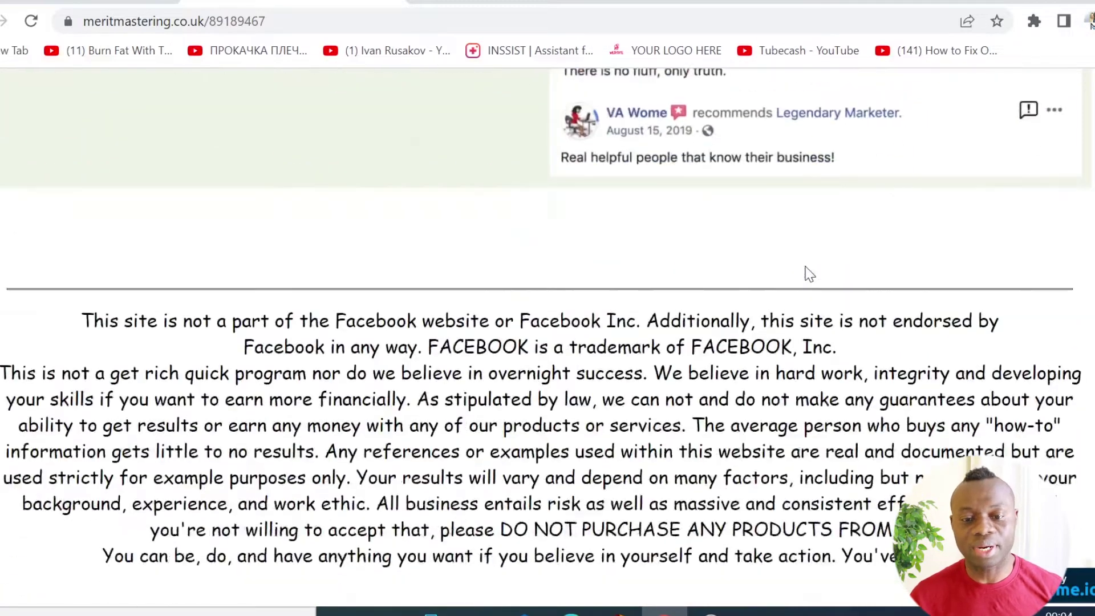
scroll(816, 285, "up", 20)
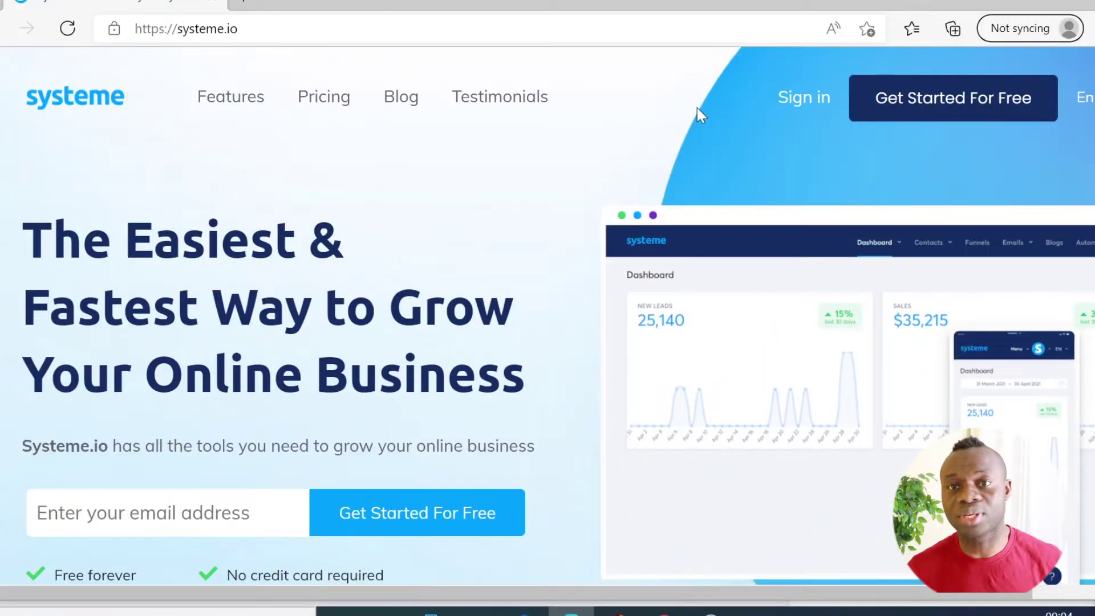
Open the free account sign-up form on systeme.io, and switch to the signed-in dashboard in Chrome.
left_click(925, 111)
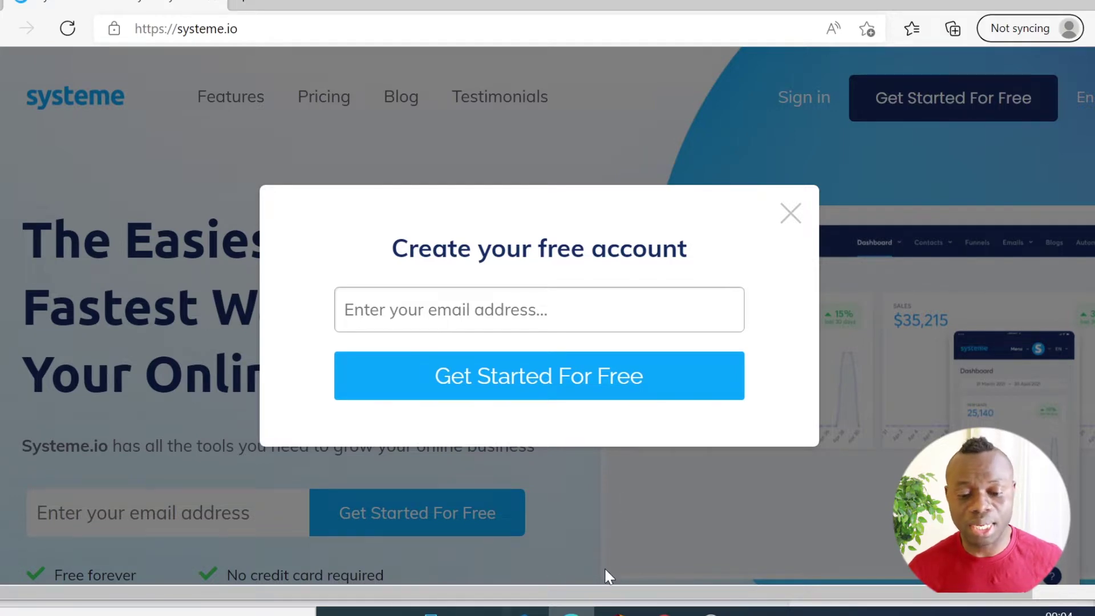
left_click(665, 613)
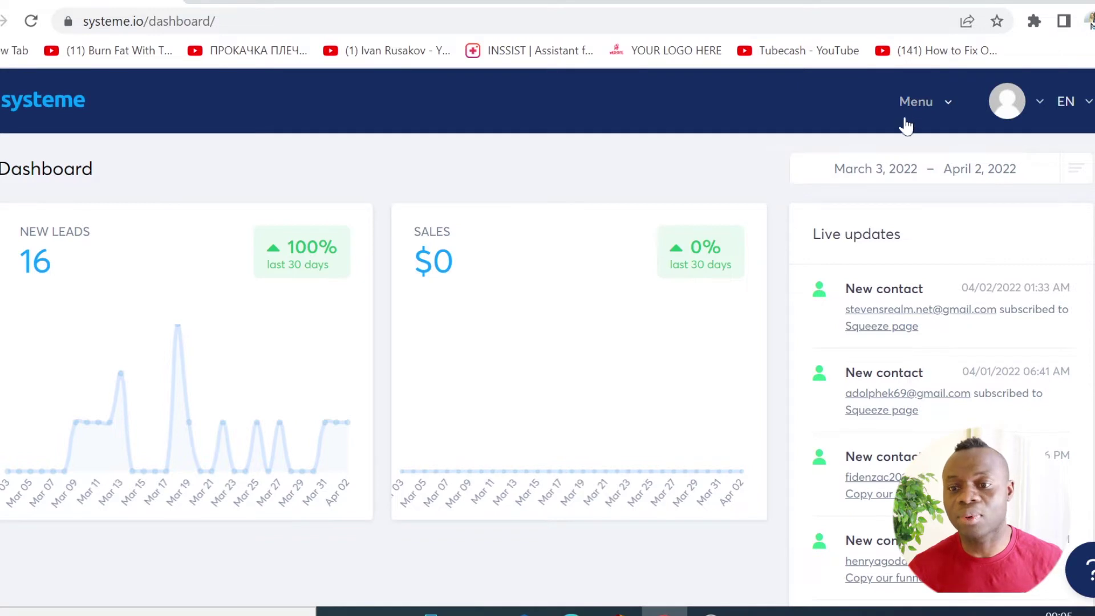
Open the "landing tutorial" funnel from the funnels list.
left_click(922, 105)
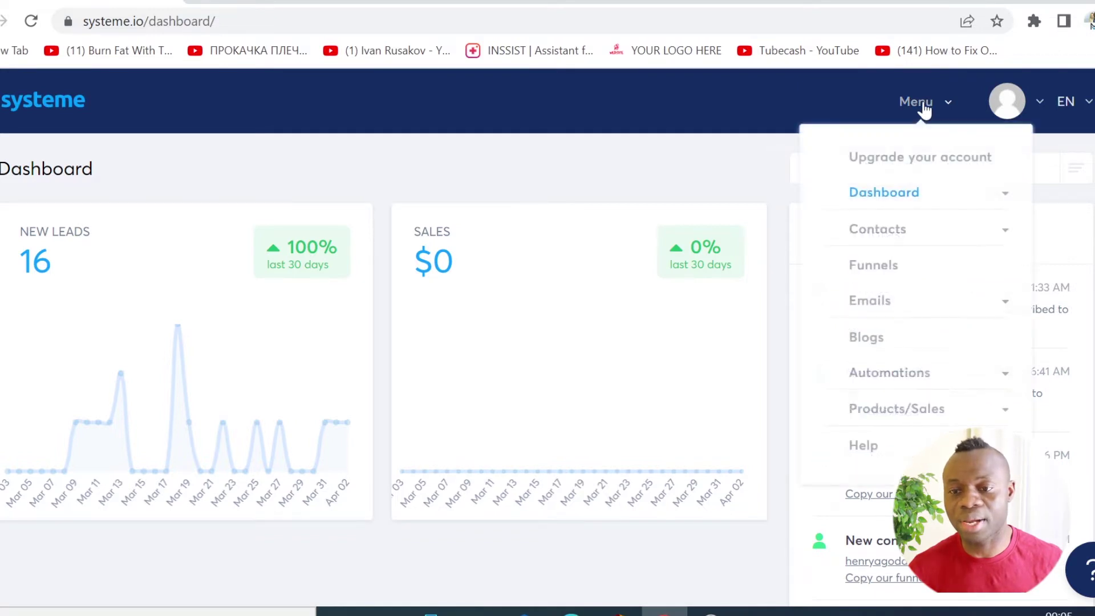
left_click(874, 278)
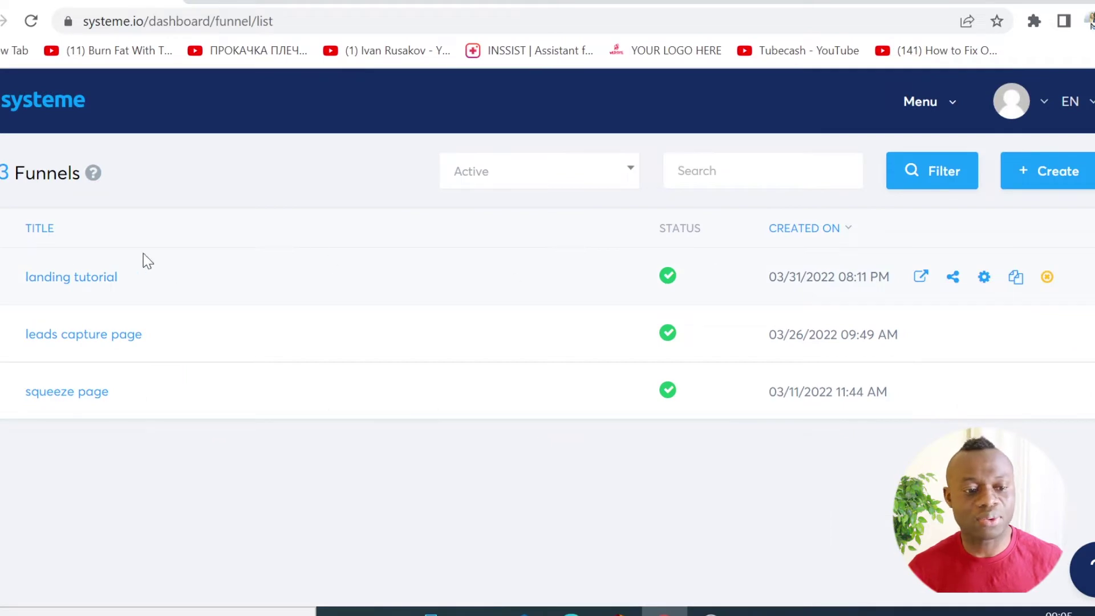
left_click(50, 285)
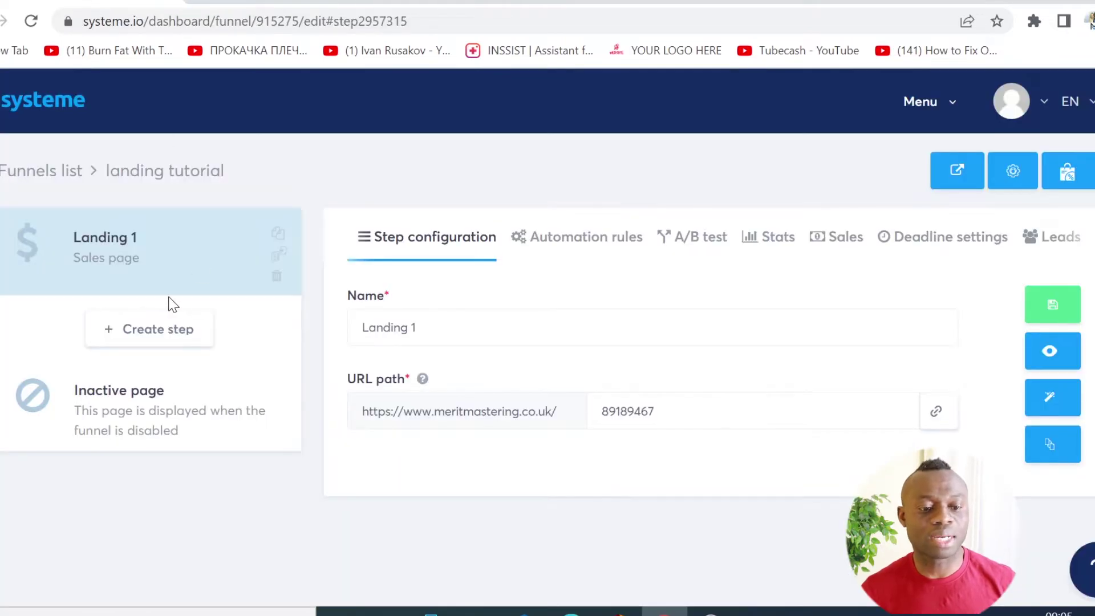
Create a new funnel step named "landing 2" with the type Sales page.
left_click(155, 330)
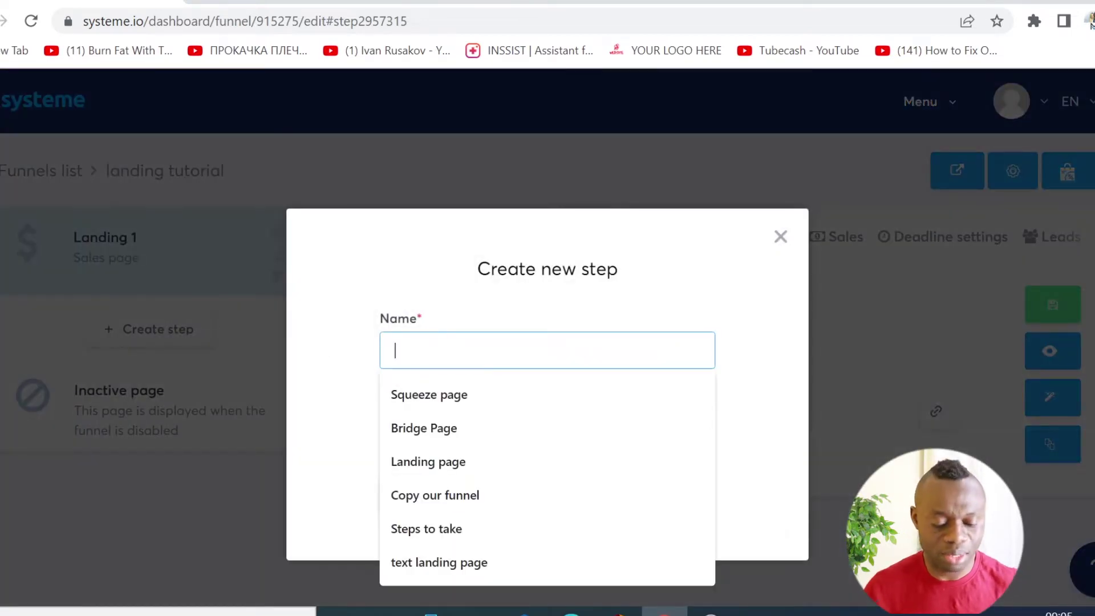
type("landing")
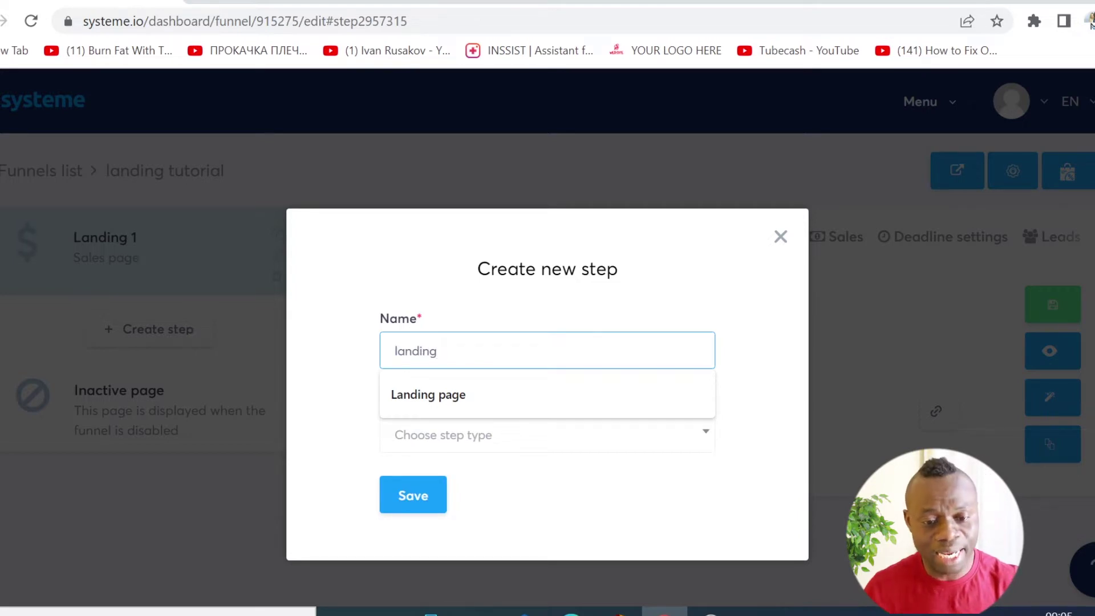
type(" 1")
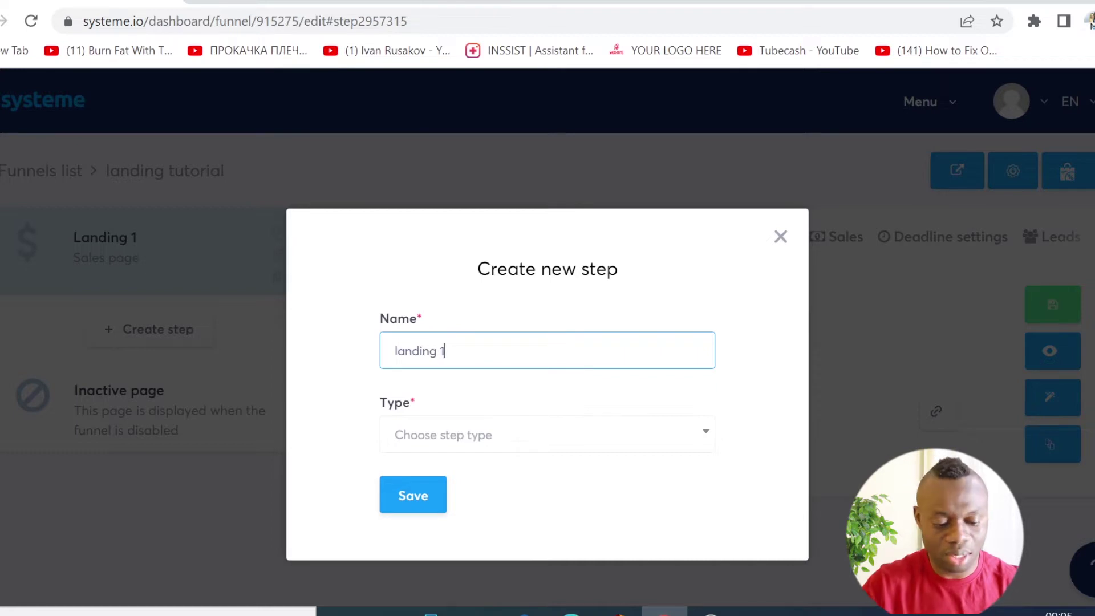
key("BackSpace")
type("2")
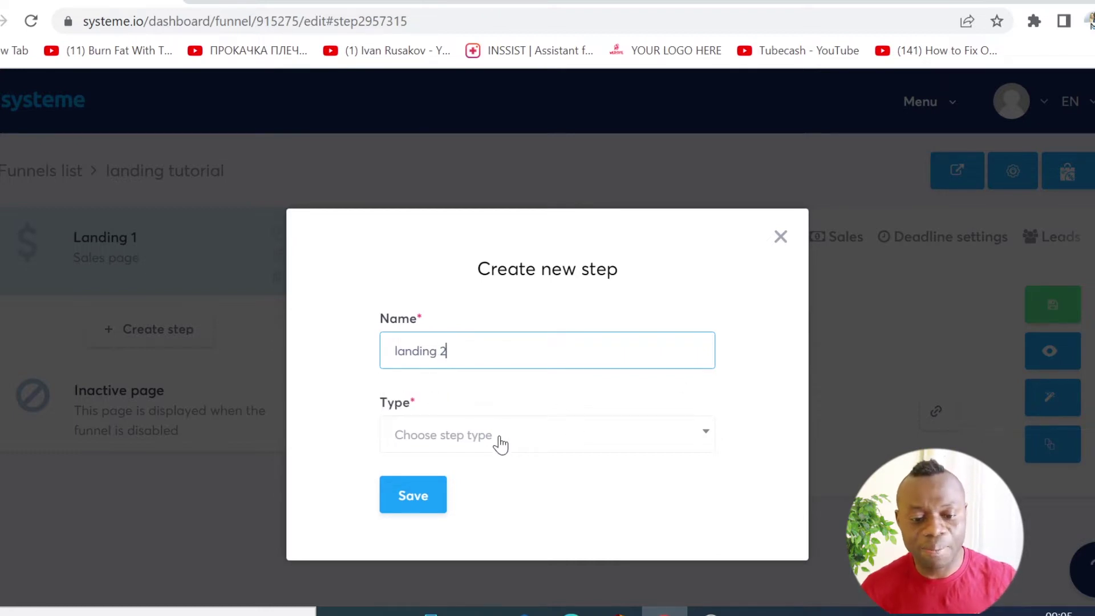
left_click(501, 444)
scroll(472, 319, "down", 5)
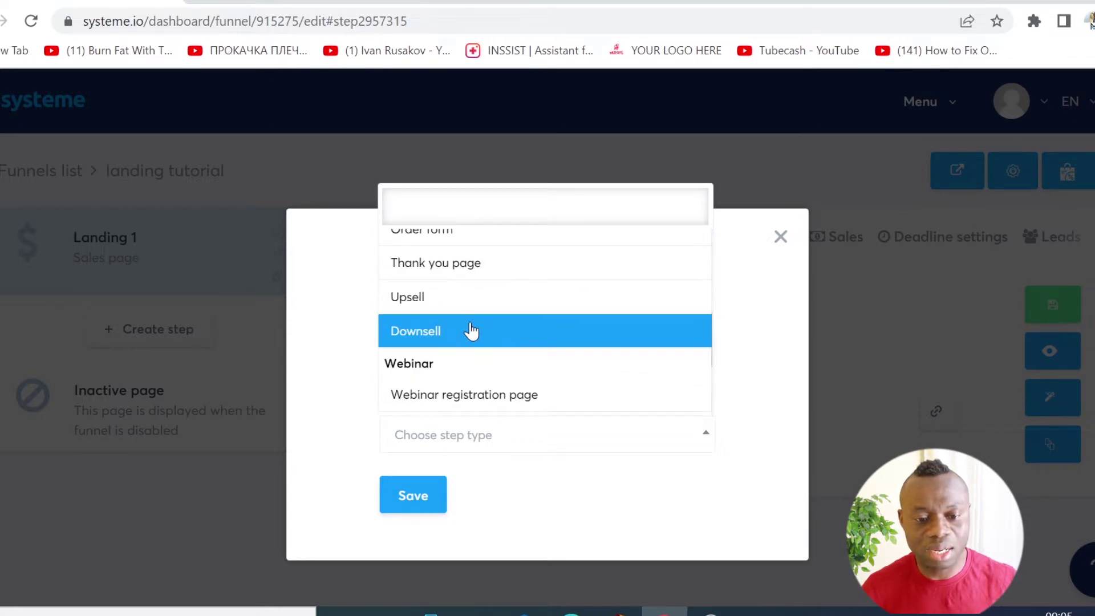
scroll(472, 331, "down", 3)
scroll(471, 333, "up", 5)
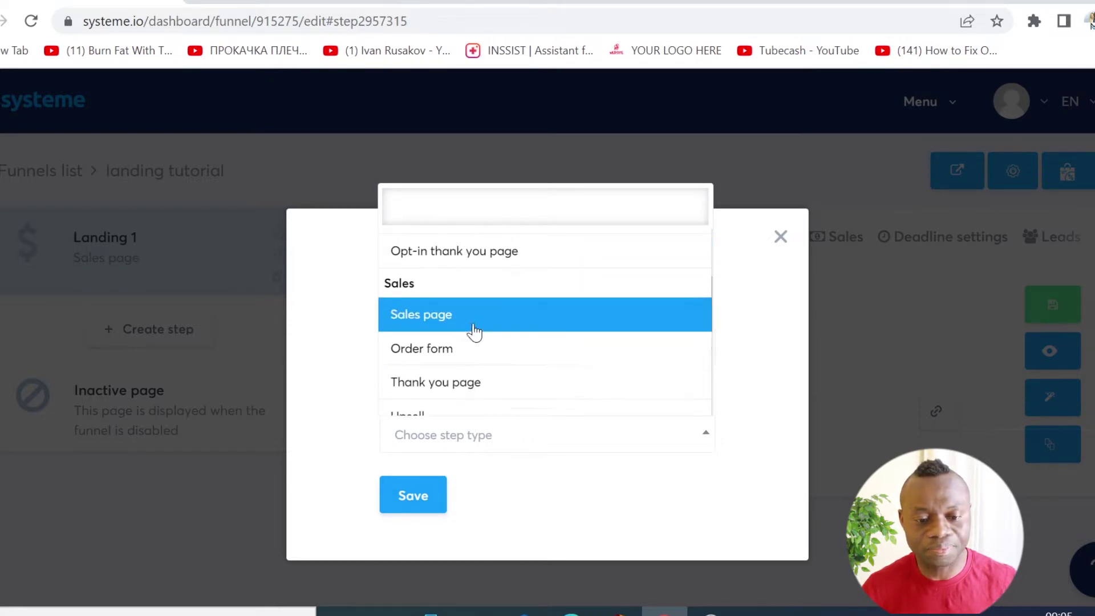
left_click(439, 328)
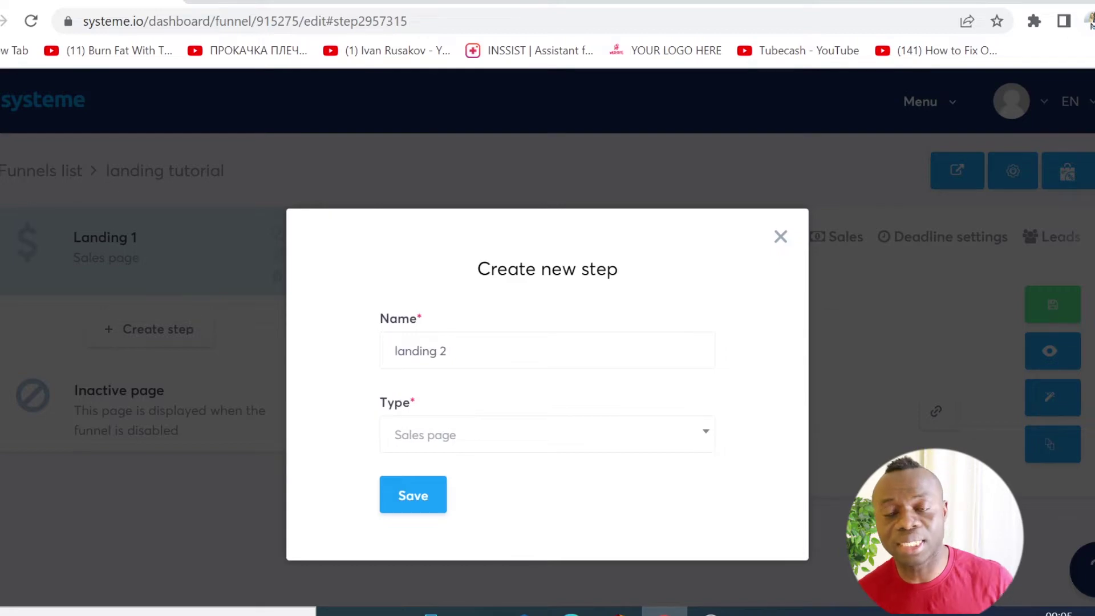
left_click(436, 498)
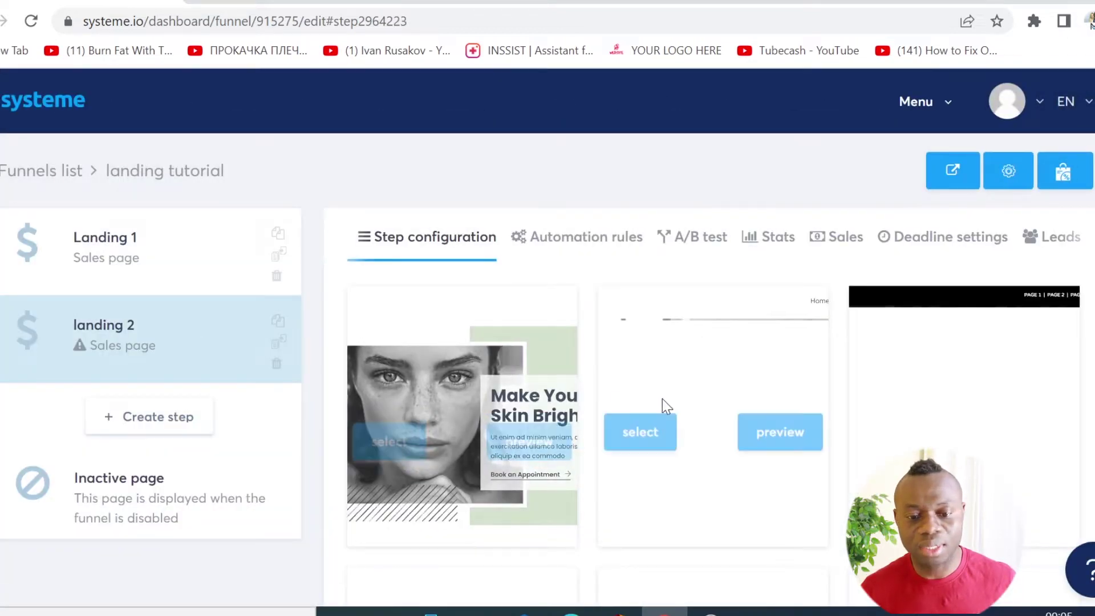
Apply the "Why most of what you read about content marketing" video template to the landing 2 step and save the step.
scroll(663, 399, "down", 5)
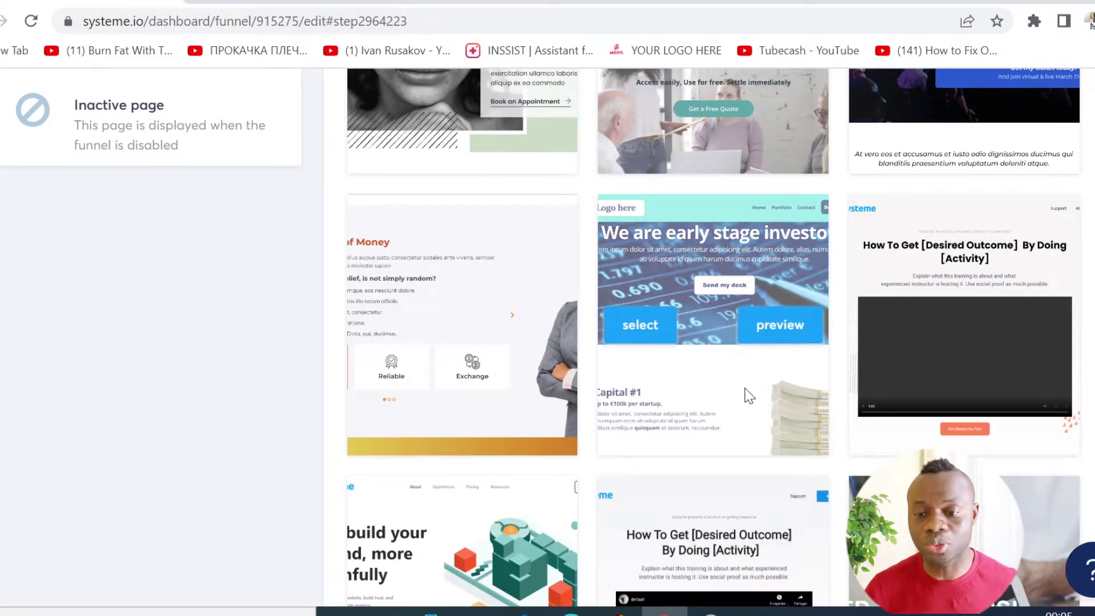
scroll(745, 388, "down", 5)
scroll(739, 399, "down", 4)
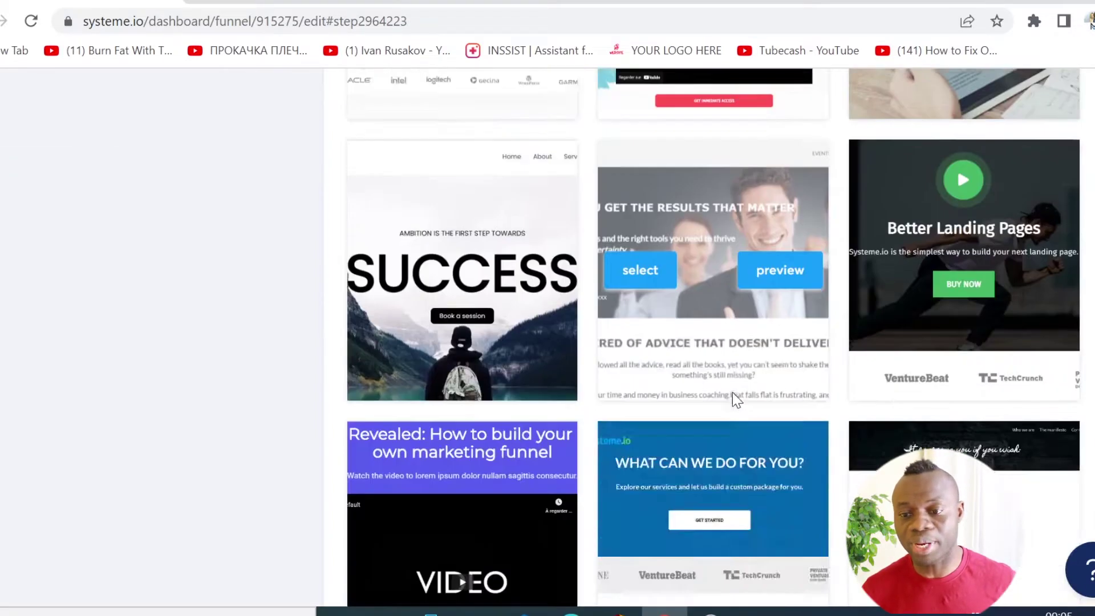
scroll(815, 399, "down", 8)
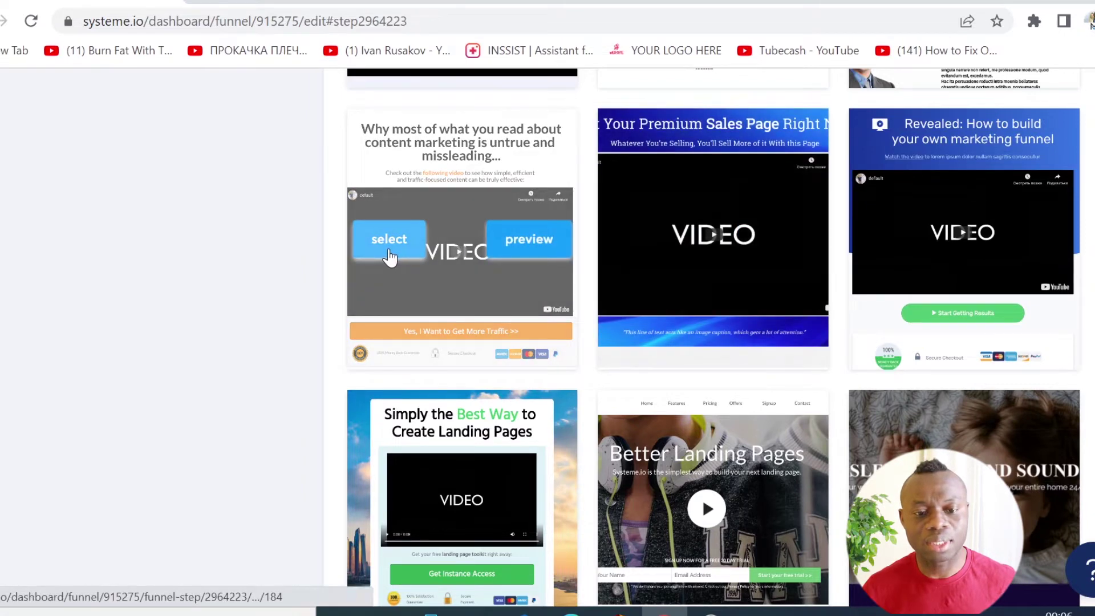
left_click(388, 250)
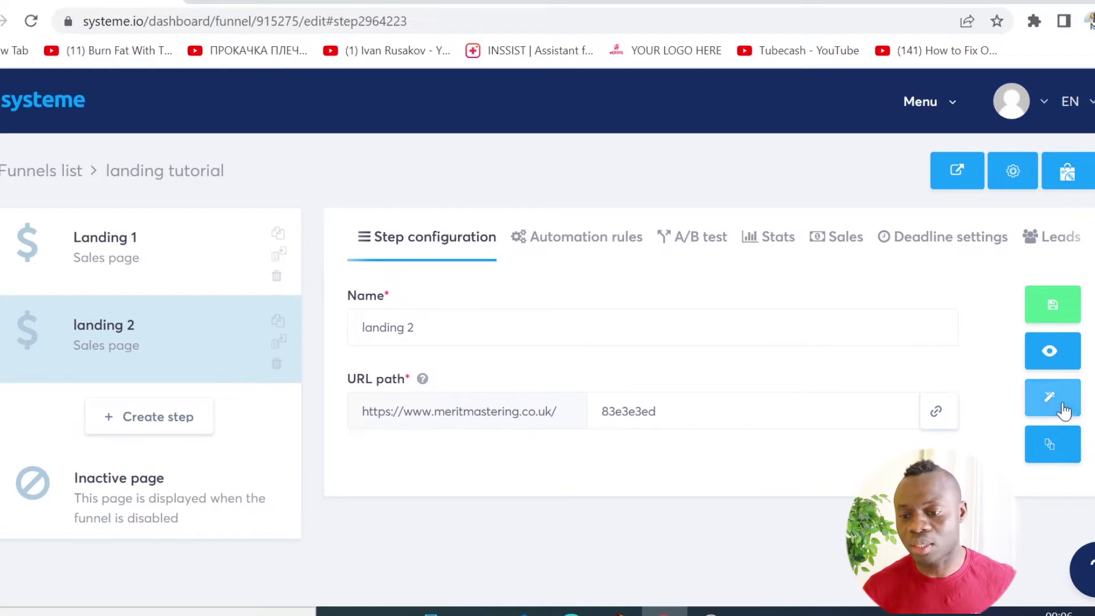
left_click(1039, 308)
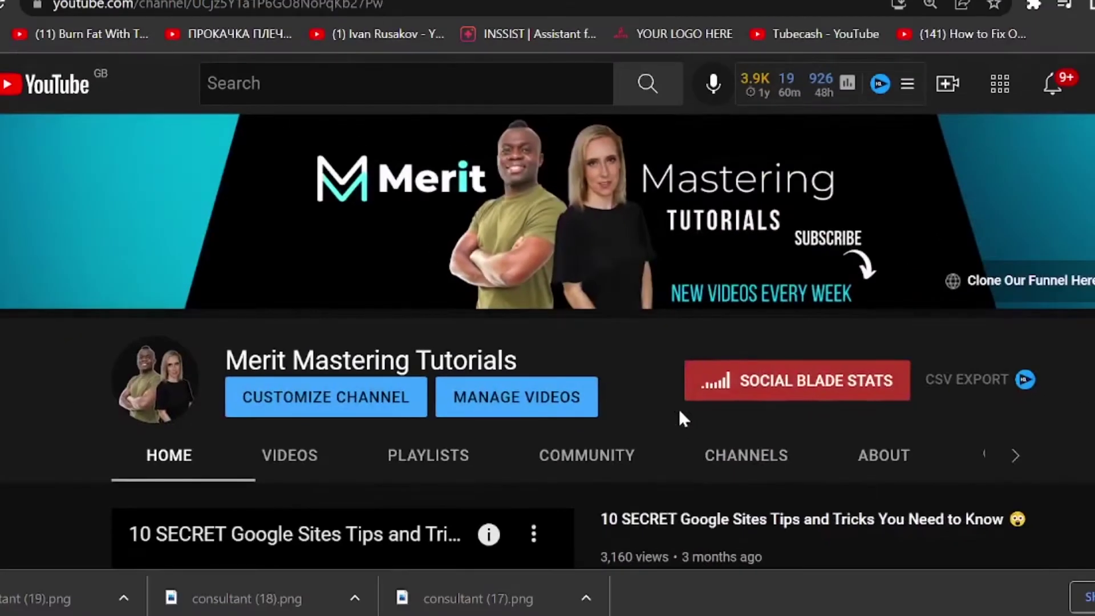
scroll(679, 408, "down", 15)
scroll(679, 409, "down", 5)
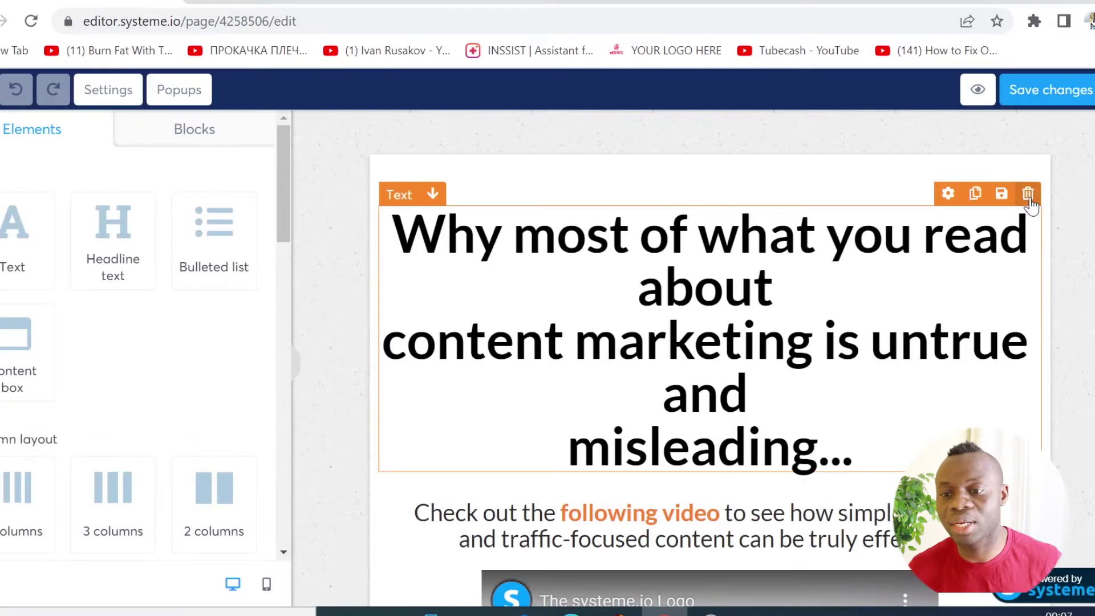
Clear the template page by deleting its headline text, main content row, footer row and remaining section.
left_click(1028, 195)
left_click(637, 129)
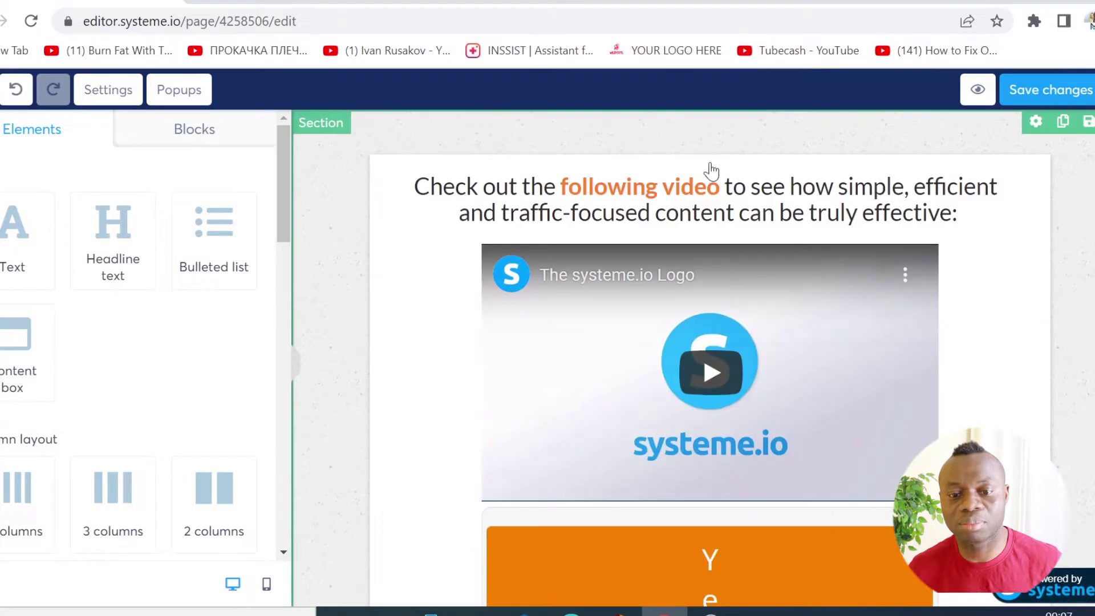
left_click(1038, 166)
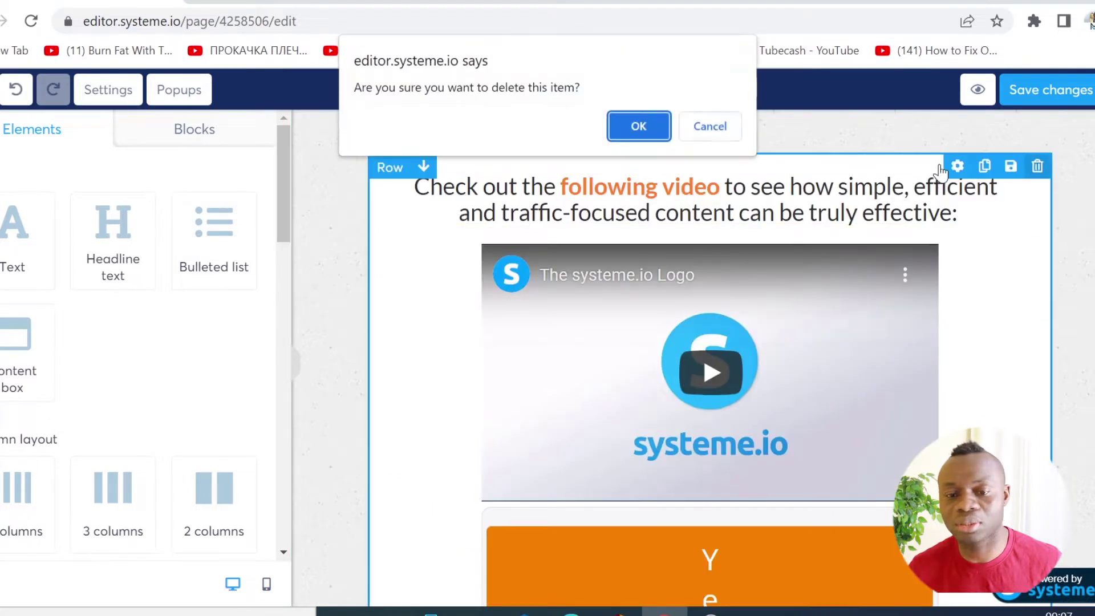
left_click(637, 125)
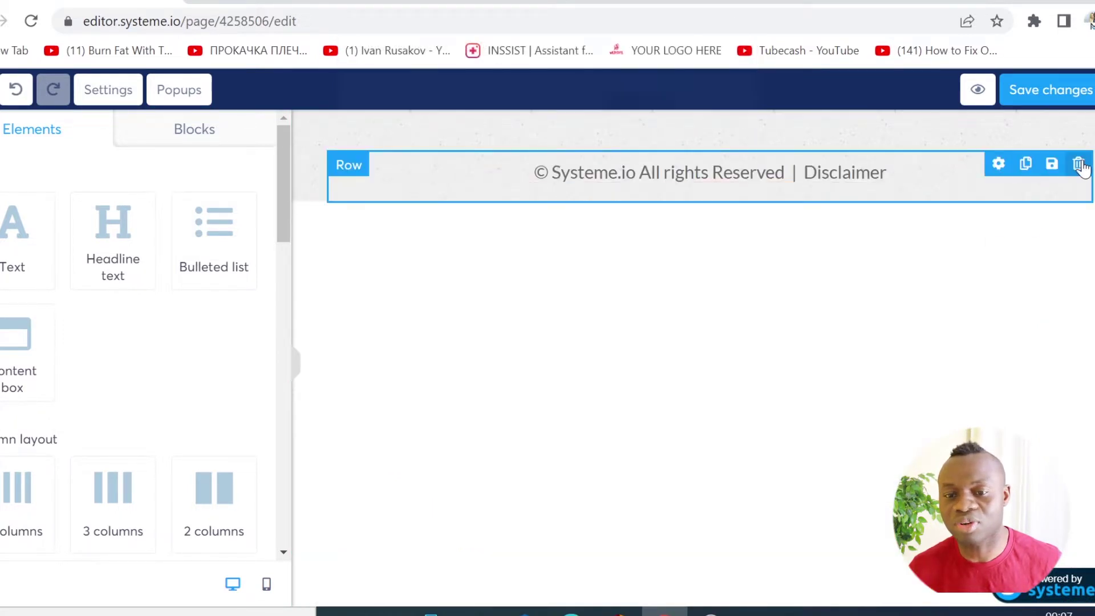
left_click(1079, 165)
left_click(646, 130)
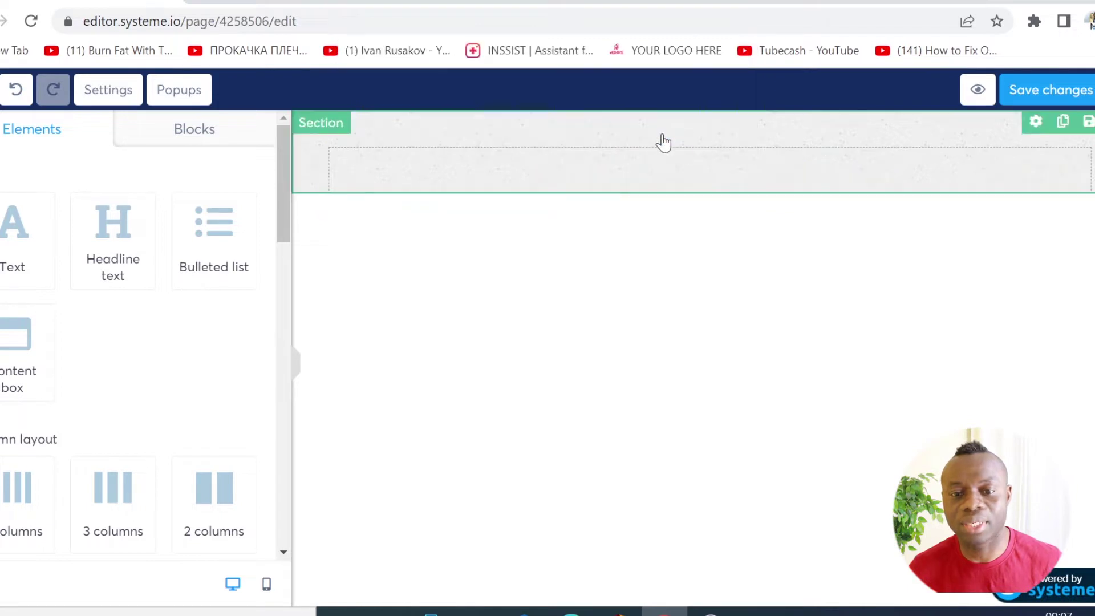
left_click(1089, 121)
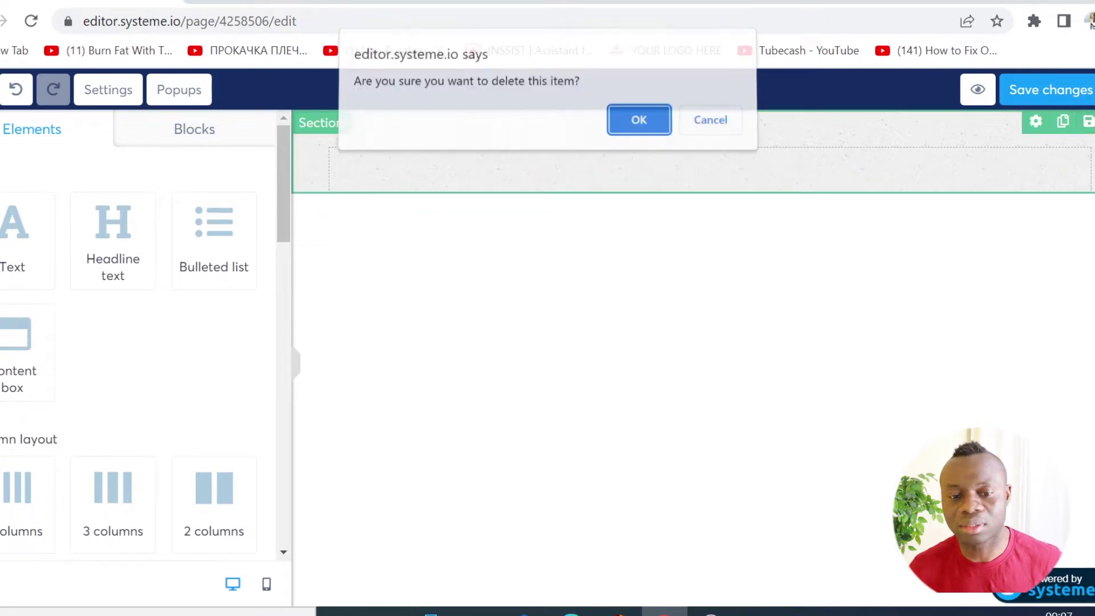
left_click(638, 125)
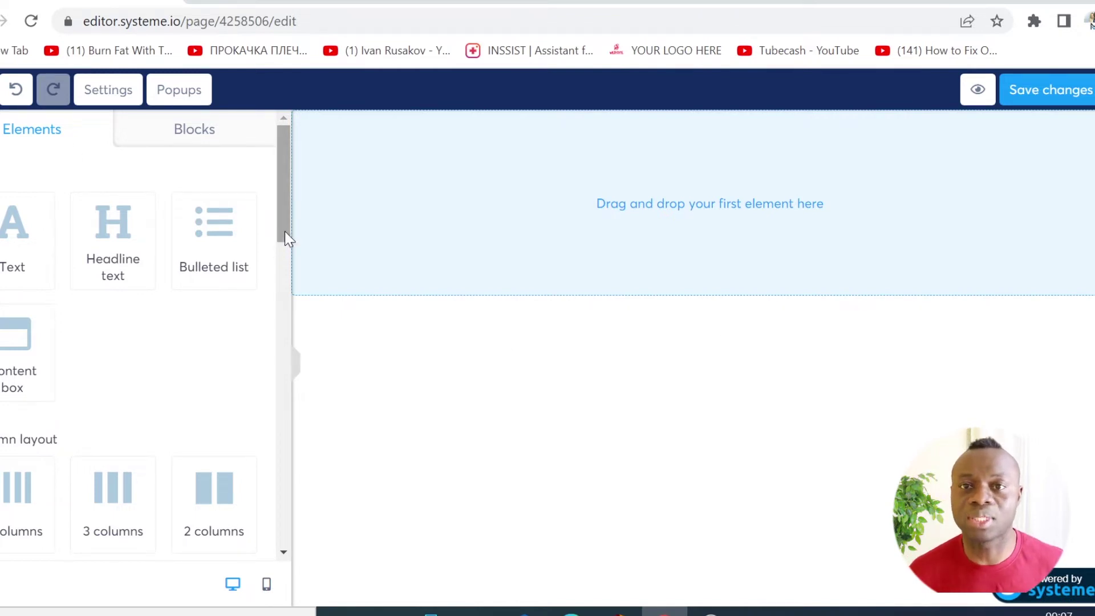
Select the "Do You Want to Launch Fast" intro text on the example landing page and return to the page editor.
left_click(256, 2)
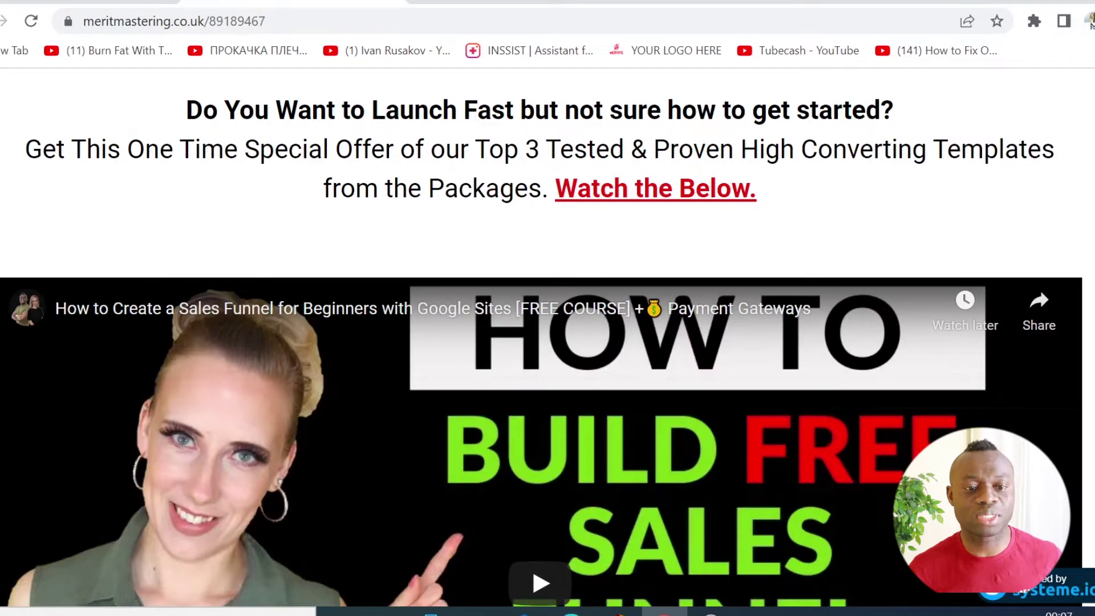
left_click_drag(756, 194, 203, 111)
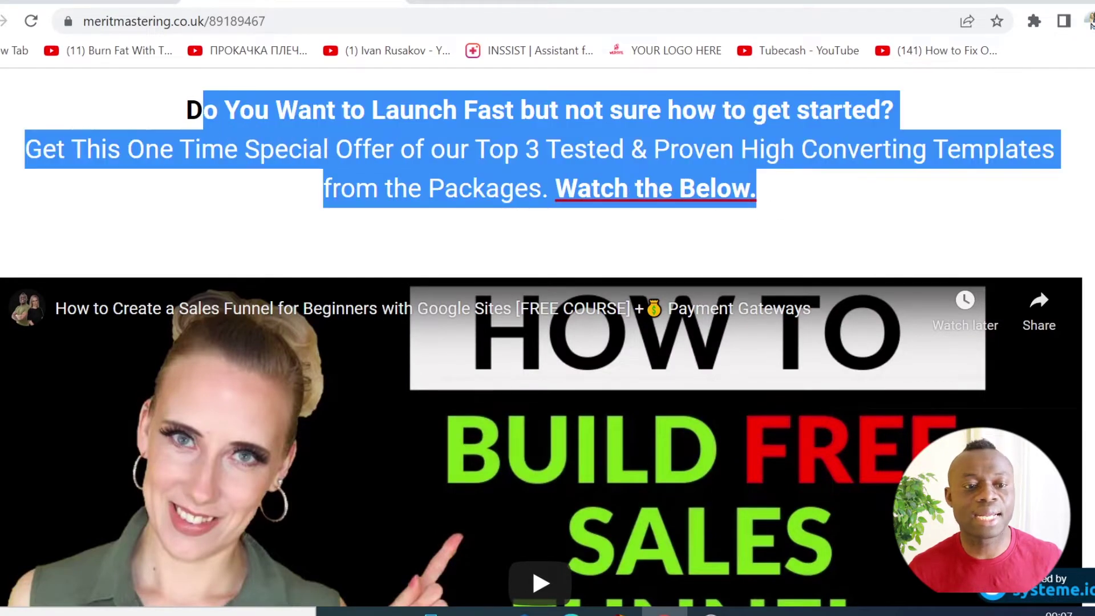
left_click(122, 4)
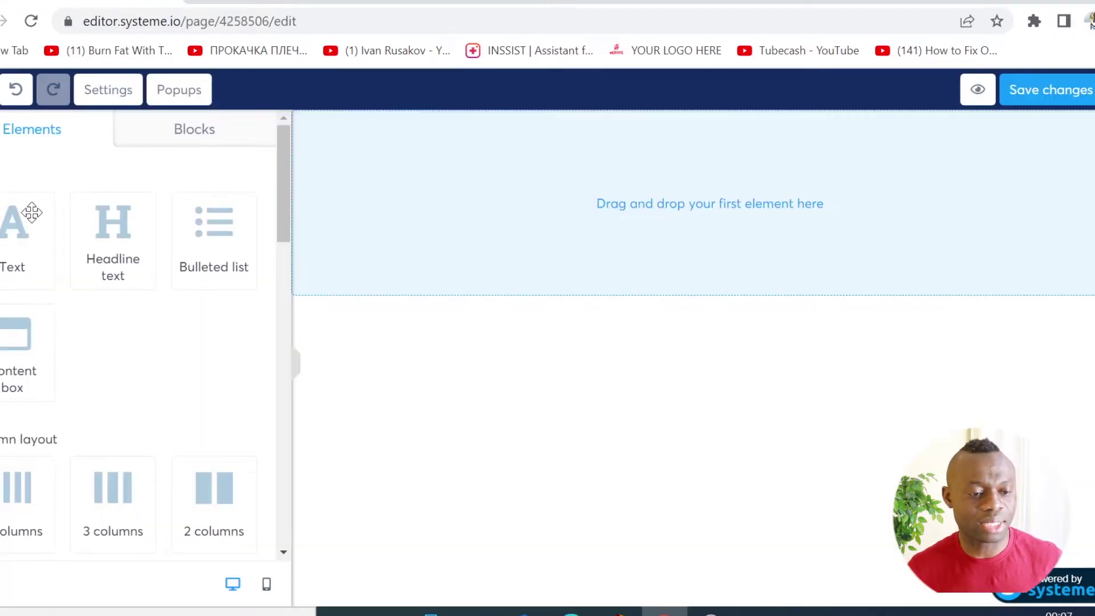
Add a Text element to the empty page section and copy the full "Do You Want to Launch Fast" intro from the example landing page.
left_click(11, 232)
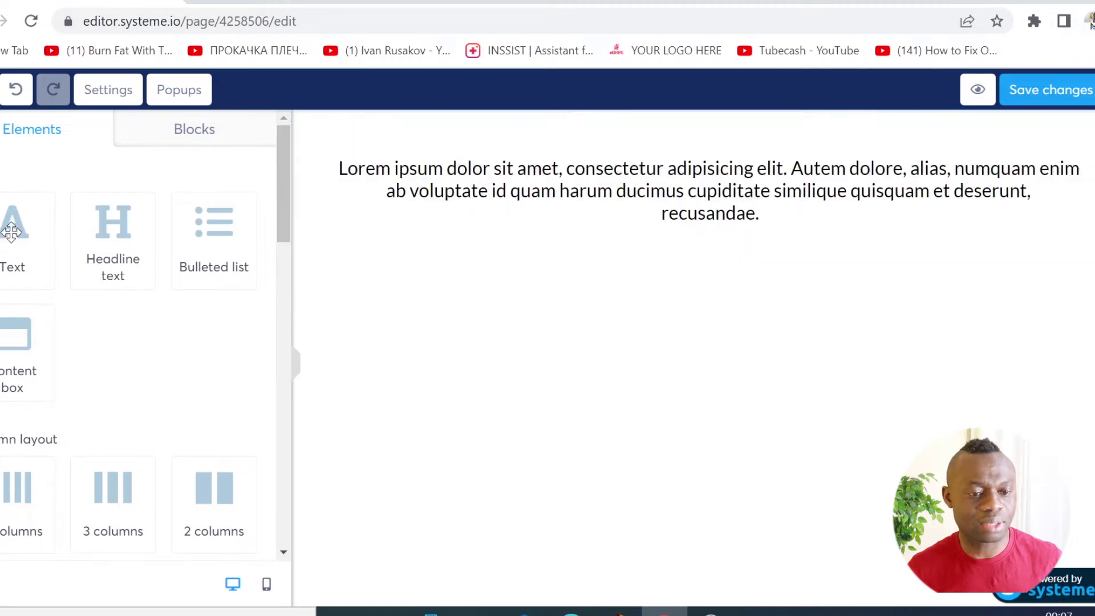
left_click(292, 4)
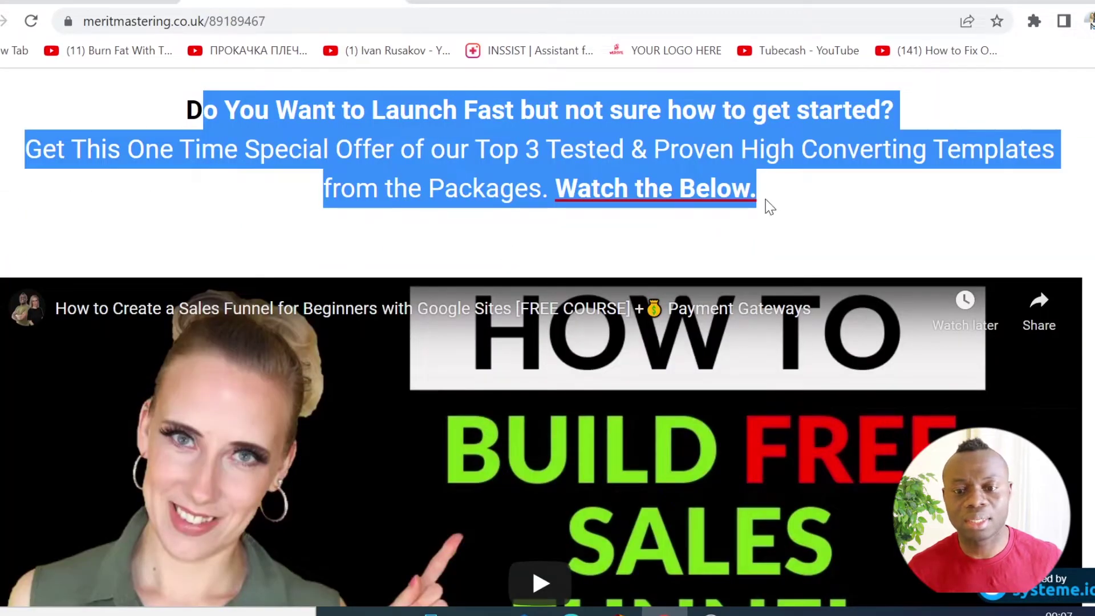
left_click_drag(758, 200, 137, 85)
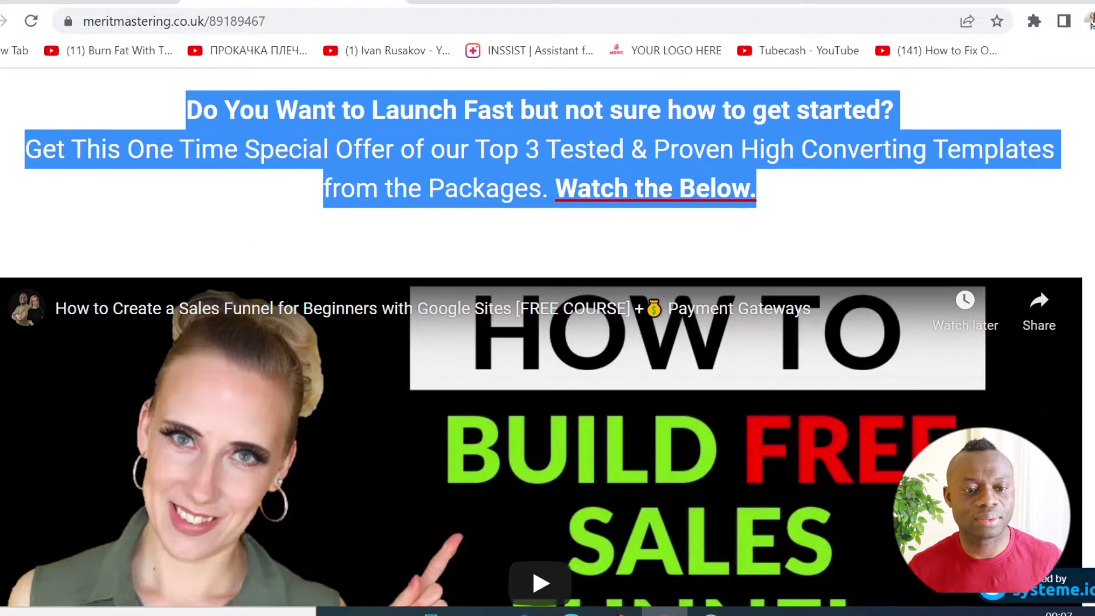
right_click(255, 115)
left_click(297, 127)
left_click(108, 4)
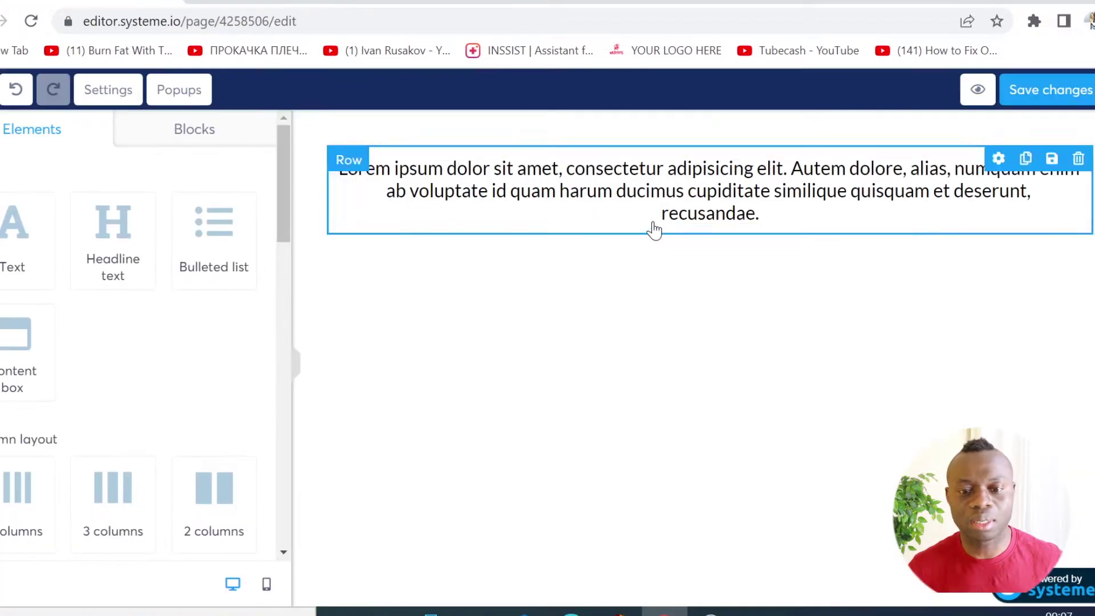
Replace all the Lorem ipsum placeholder in the new text element with the copied intro text.
double_click(655, 191)
left_click(759, 213)
left_click_drag(759, 212, 334, 167)
right_click(425, 172)
left_click(562, 267)
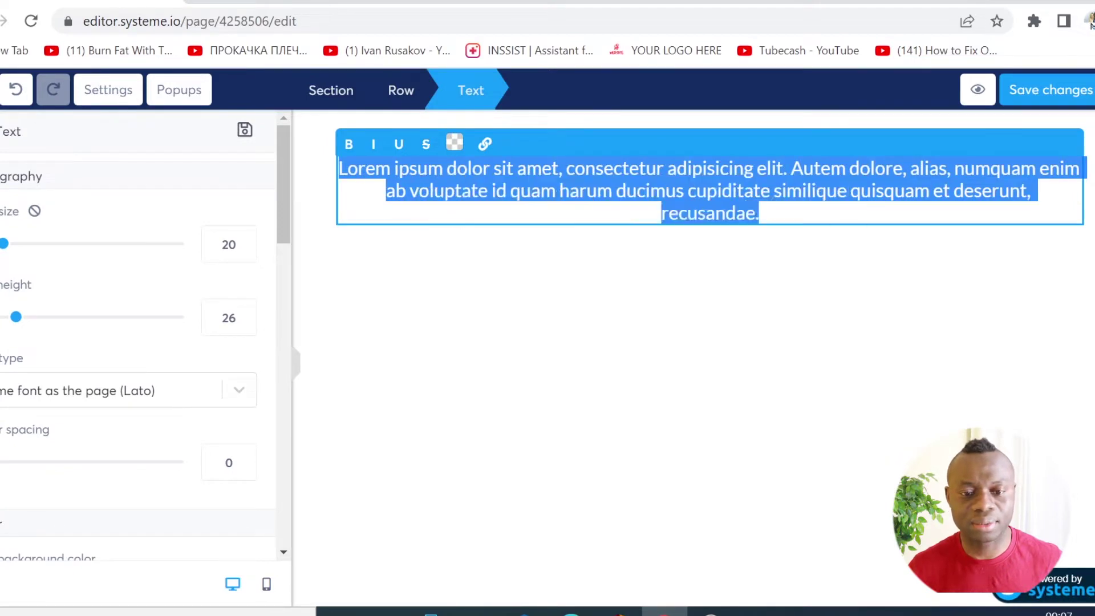
Color the phrase "Watch the Below." at the end of the intro text red.
left_click_drag(860, 212, 717, 212)
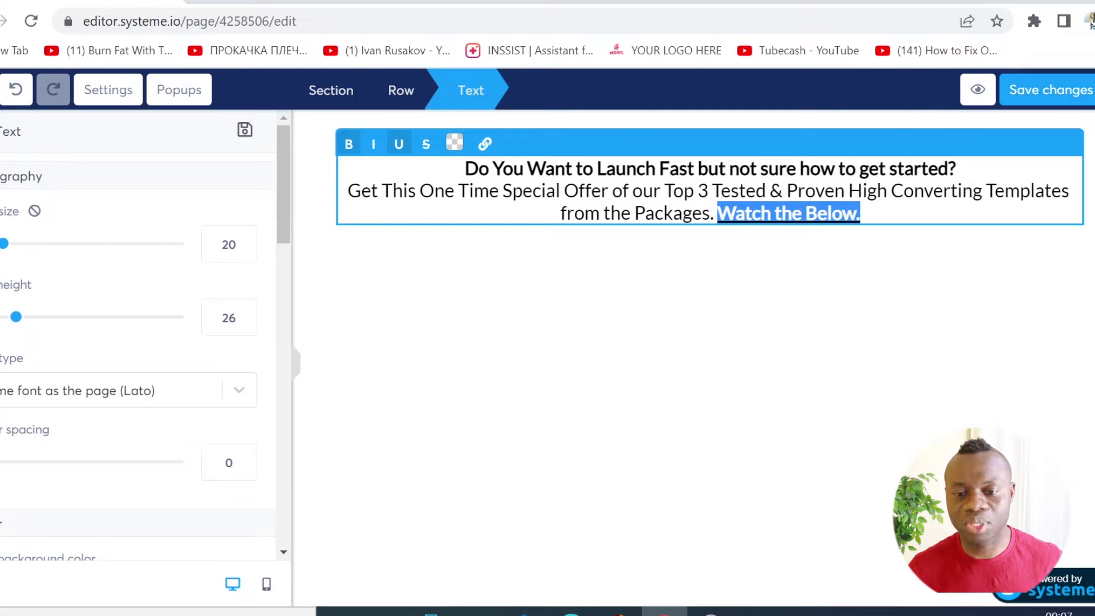
left_click(455, 143)
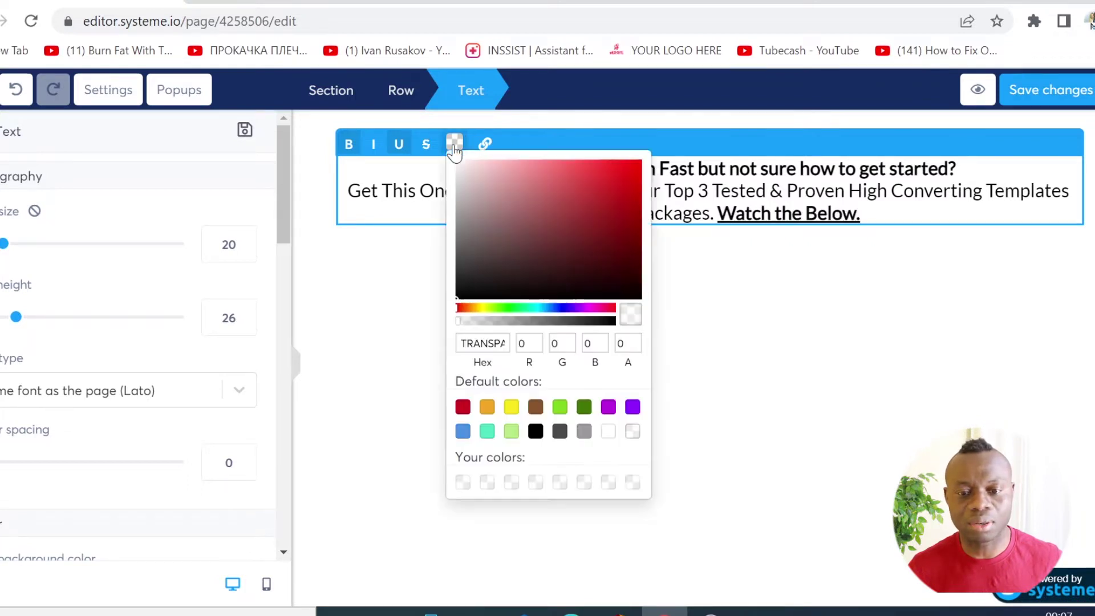
left_click(622, 184)
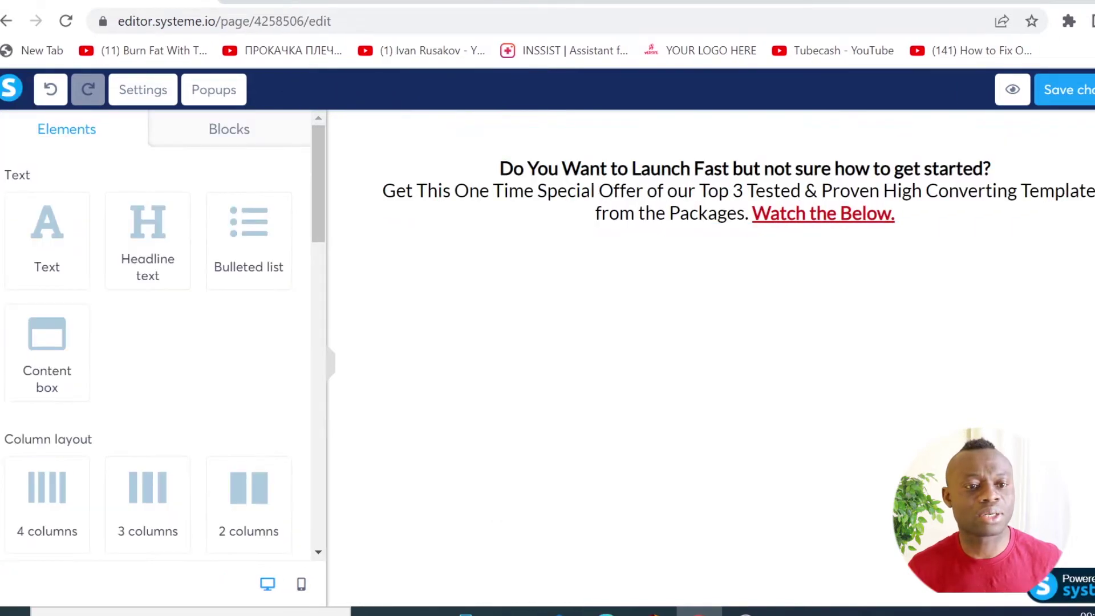
Check the example page's layout, add a Video element below the intro text in the editor, and open its settings.
left_click(292, 2)
scroll(365, 330, "down", 8)
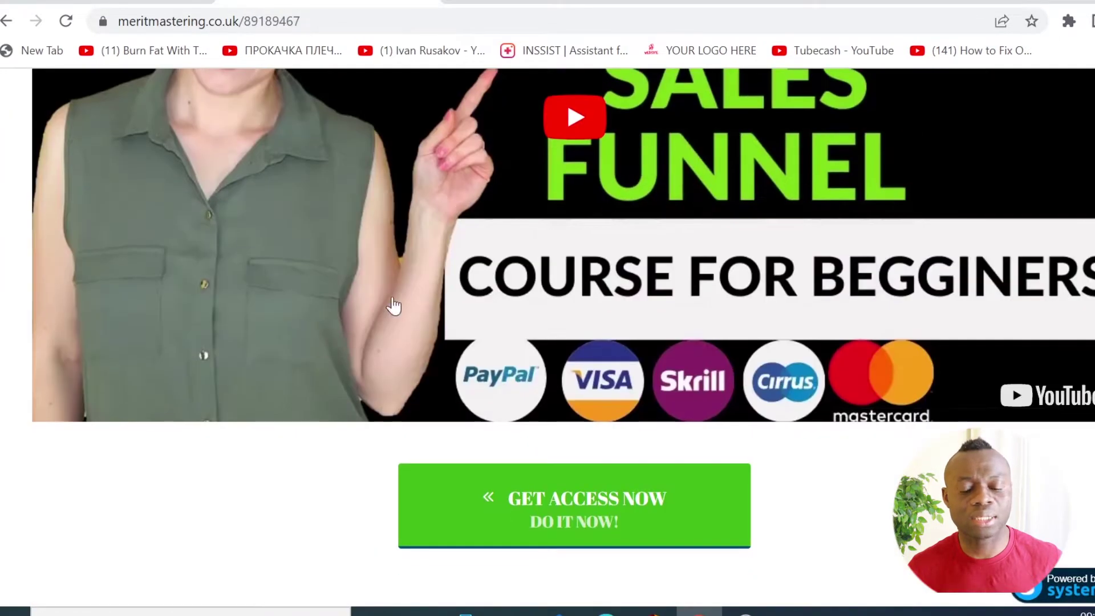
scroll(664, 282, "up", 6)
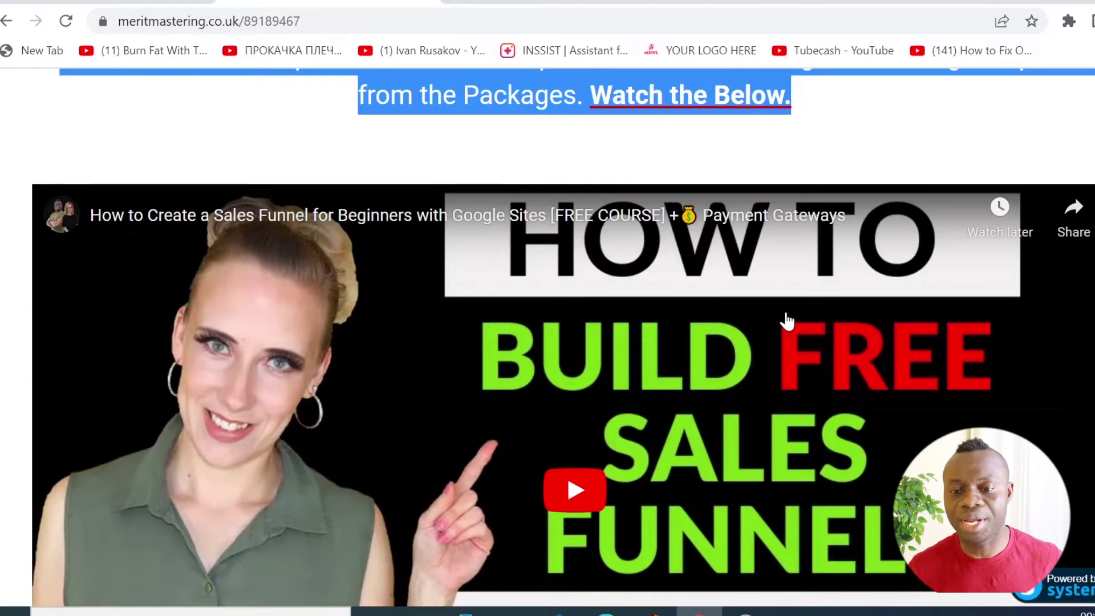
left_click(94, 2)
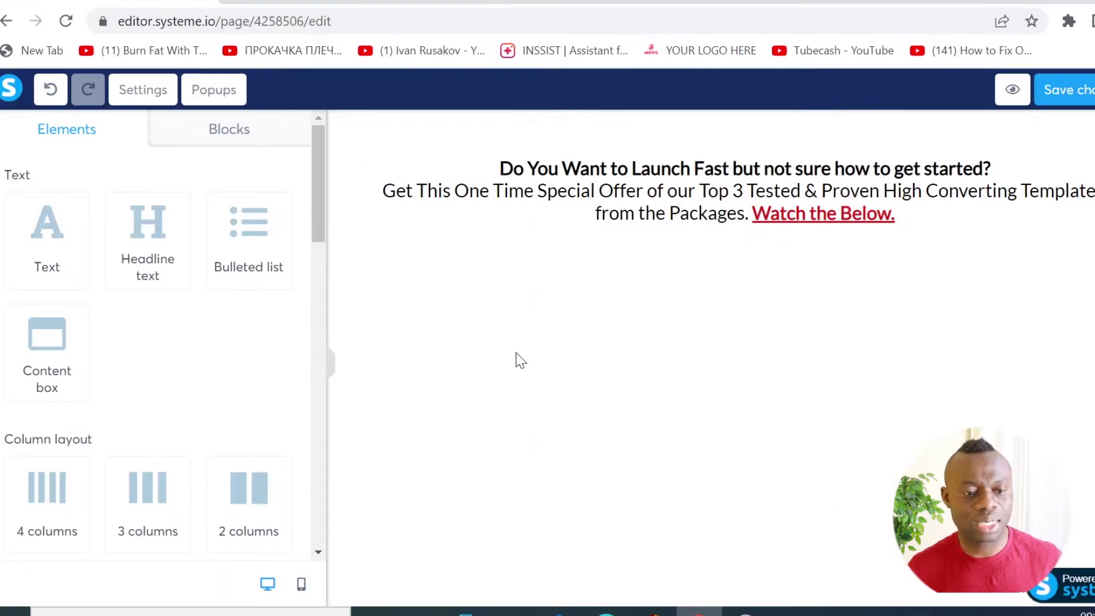
scroll(128, 341, "down", 8)
scroll(147, 325, "down", 8)
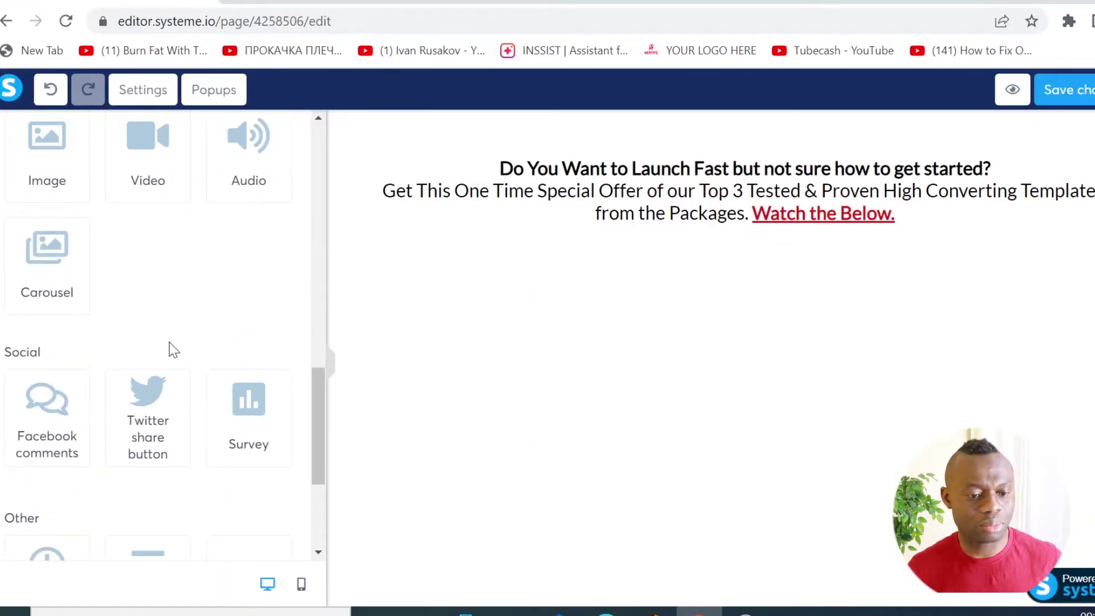
scroll(181, 218, "up", 2)
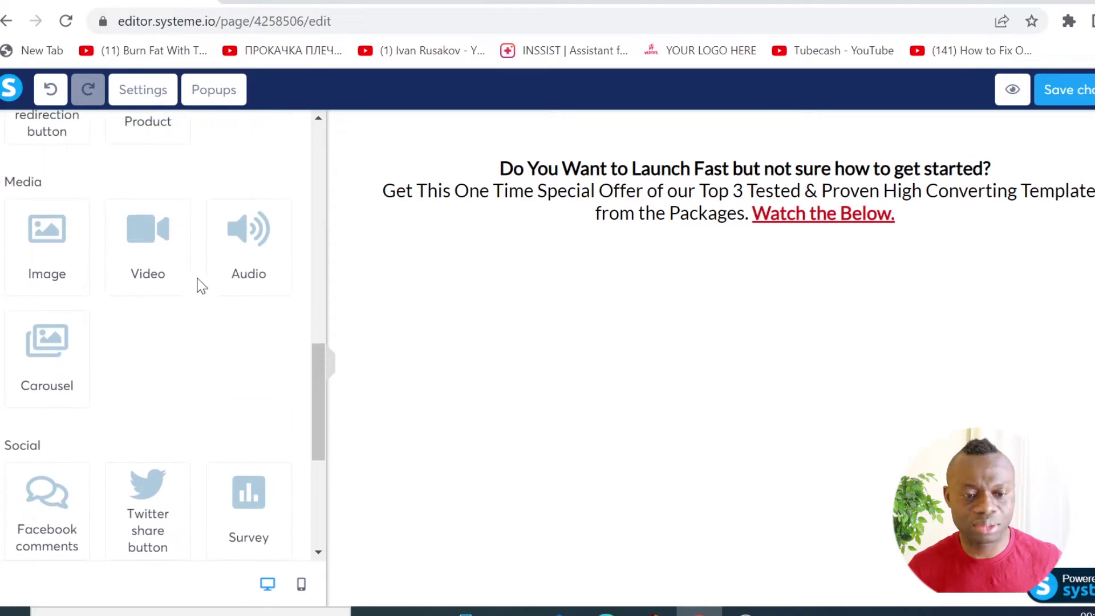
left_click(154, 245)
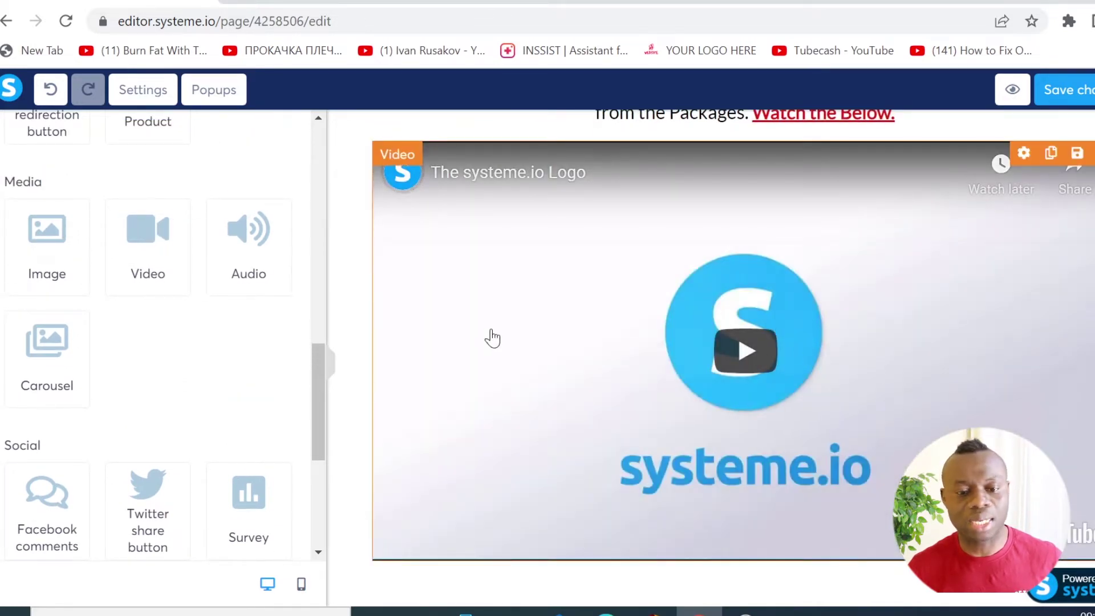
left_click(607, 346)
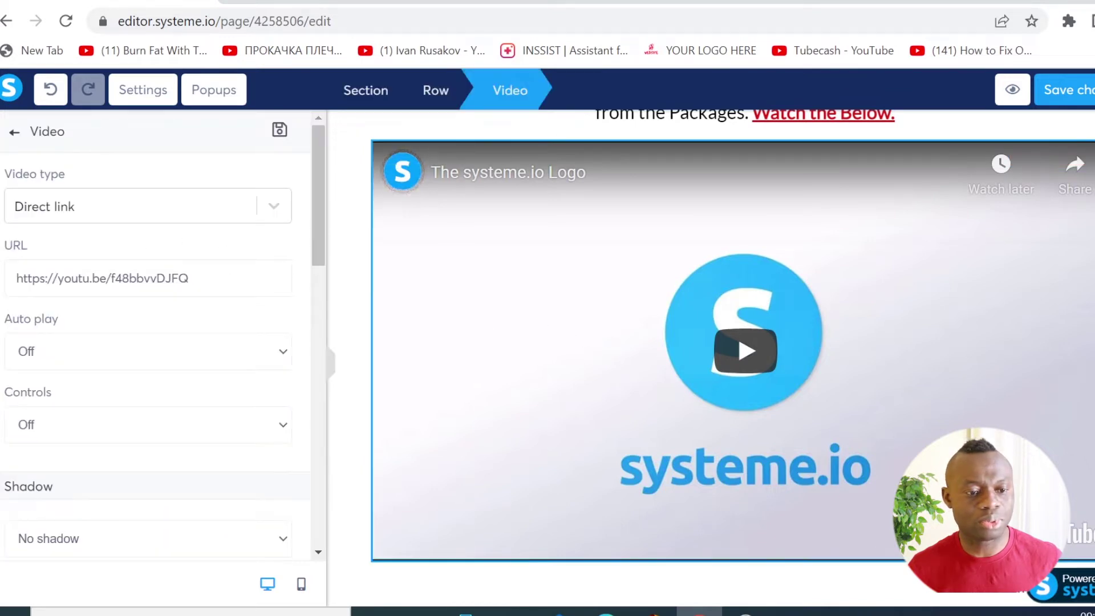
Go to YouTube Studio in a new tab and copy the video link of "How to Create Google Form | Google Forms Complete Tutorial | 2022".
left_click(273, 2)
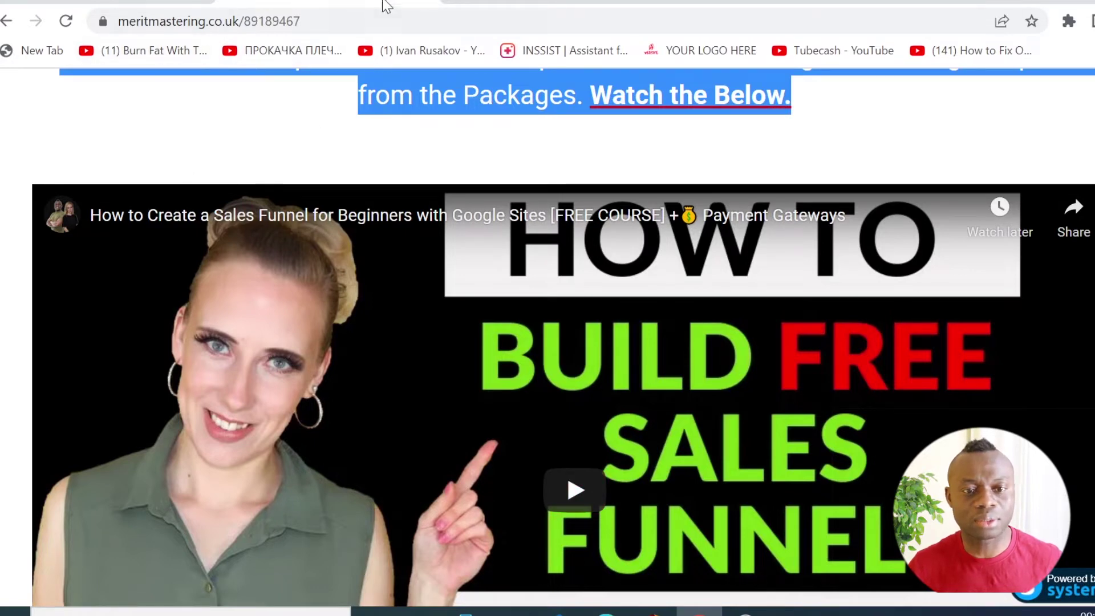
left_click(463, 2)
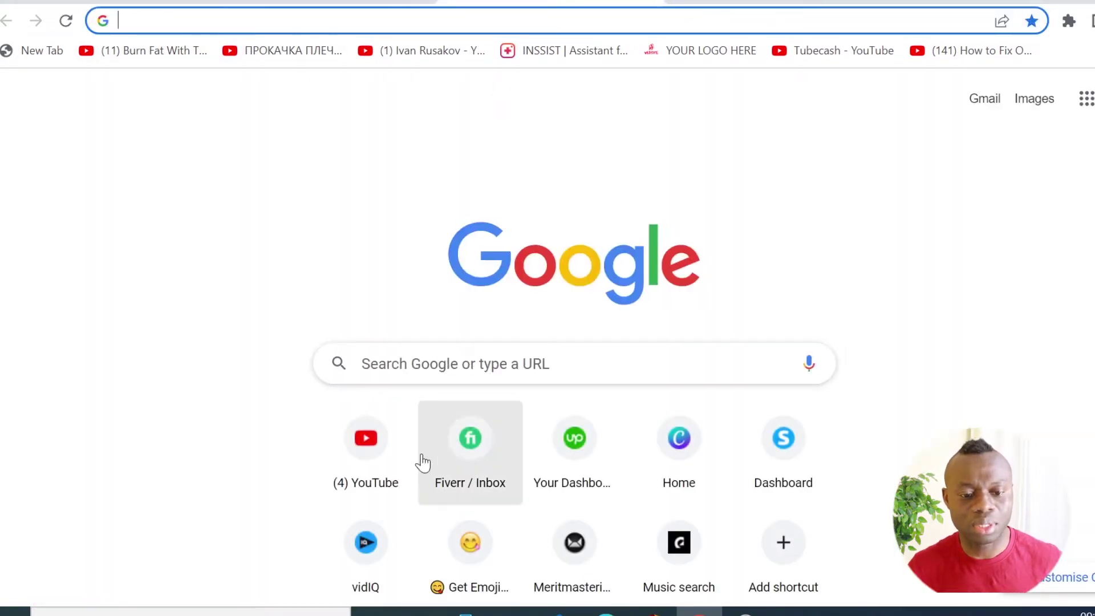
left_click(369, 485)
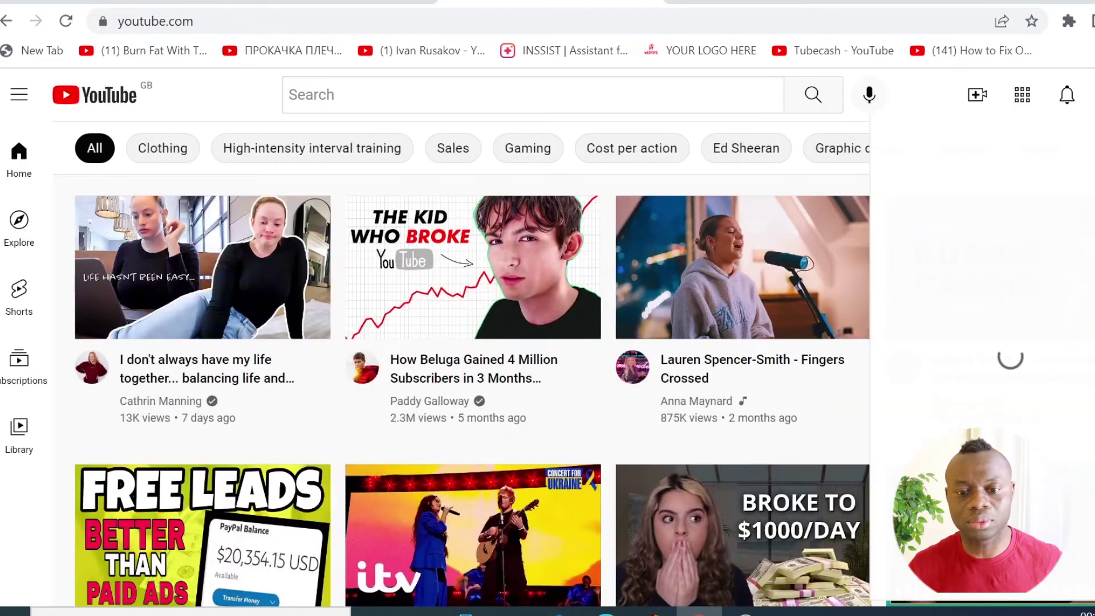
left_click(1075, 94)
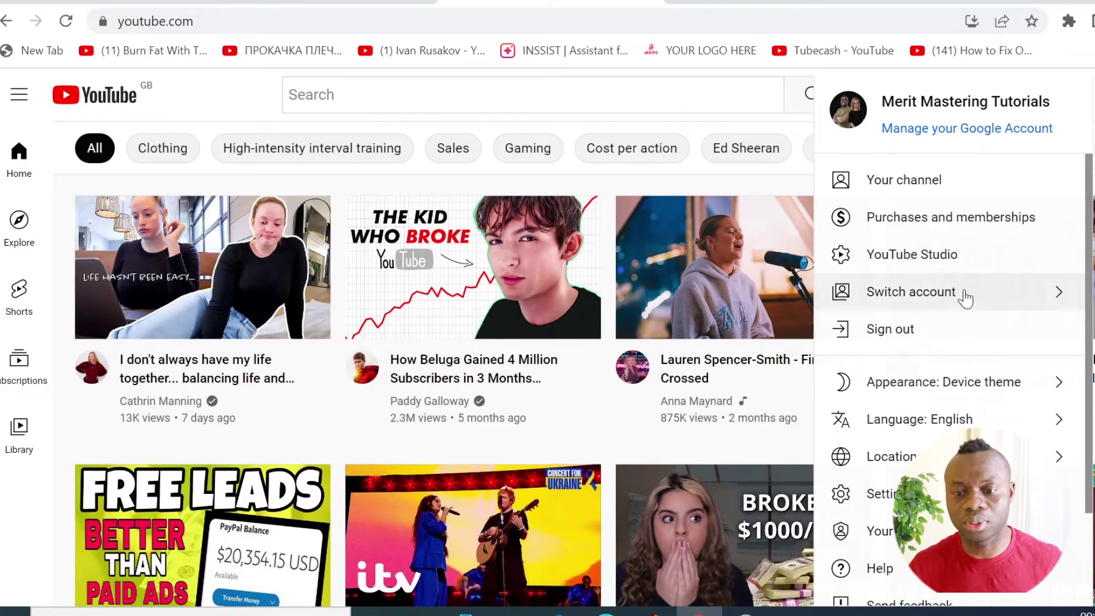
left_click(918, 256)
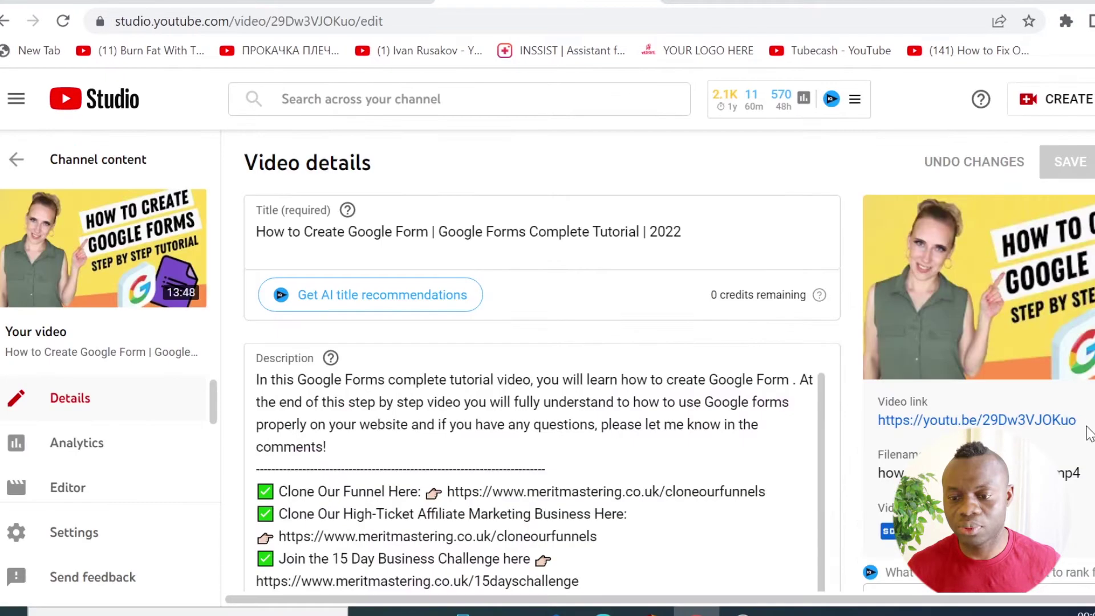
left_click_drag(1076, 420, 878, 420)
key("ctrl+c")
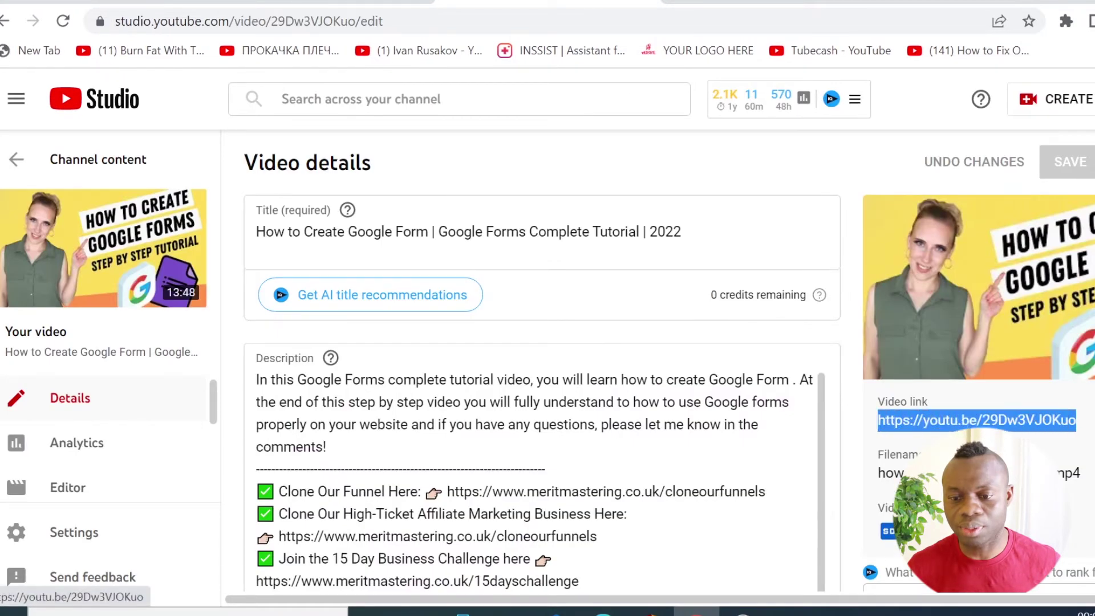
right_click(894, 422)
left_click(934, 329)
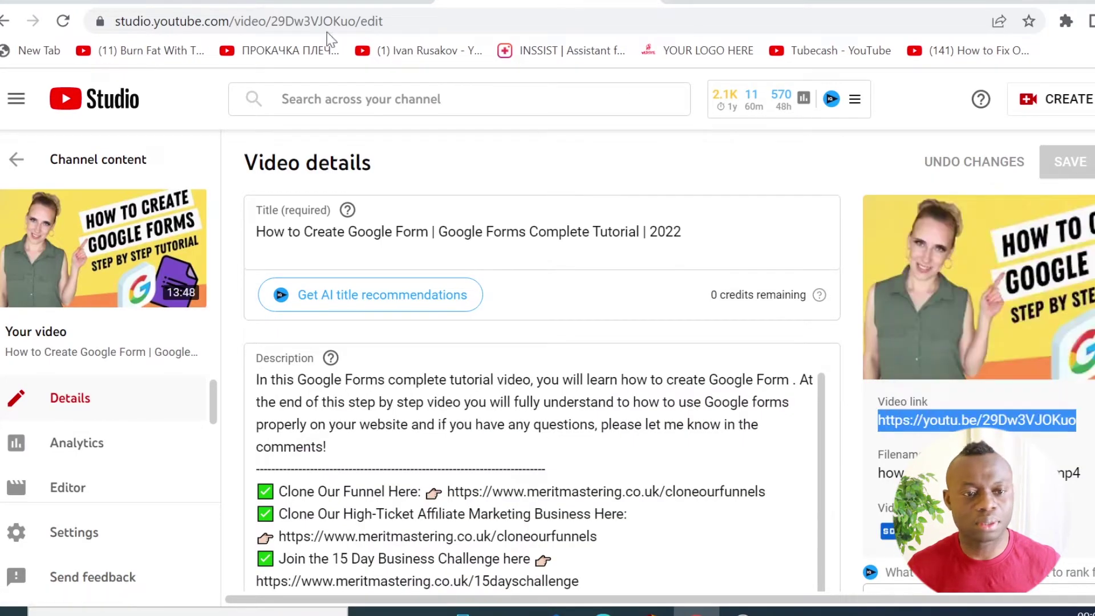
left_click(171, 2)
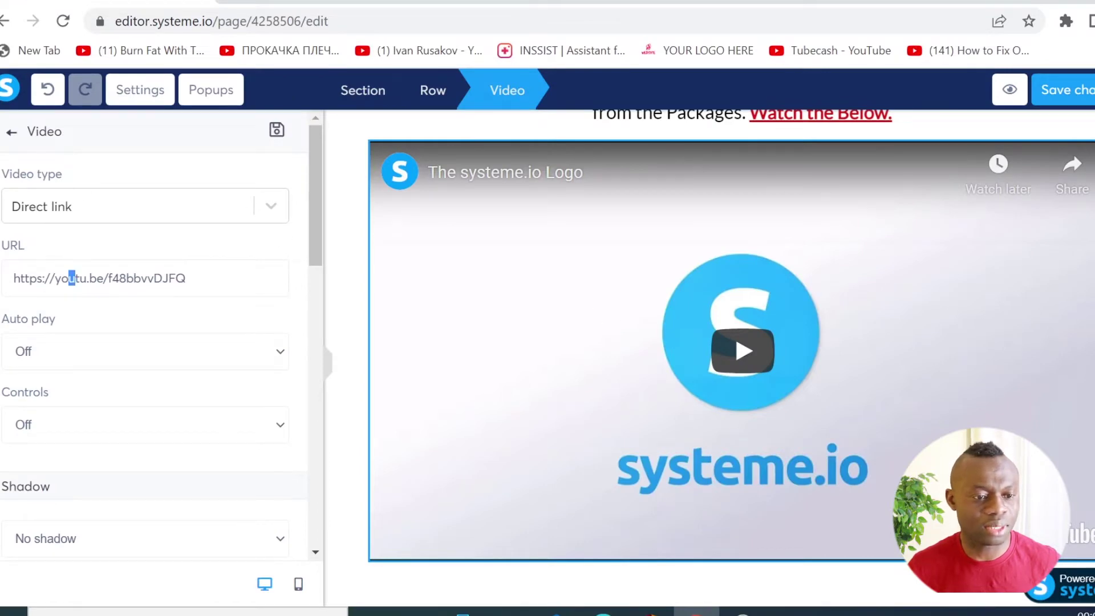
triple_click(73, 277)
key("BackSpace")
key("ctrl+v")
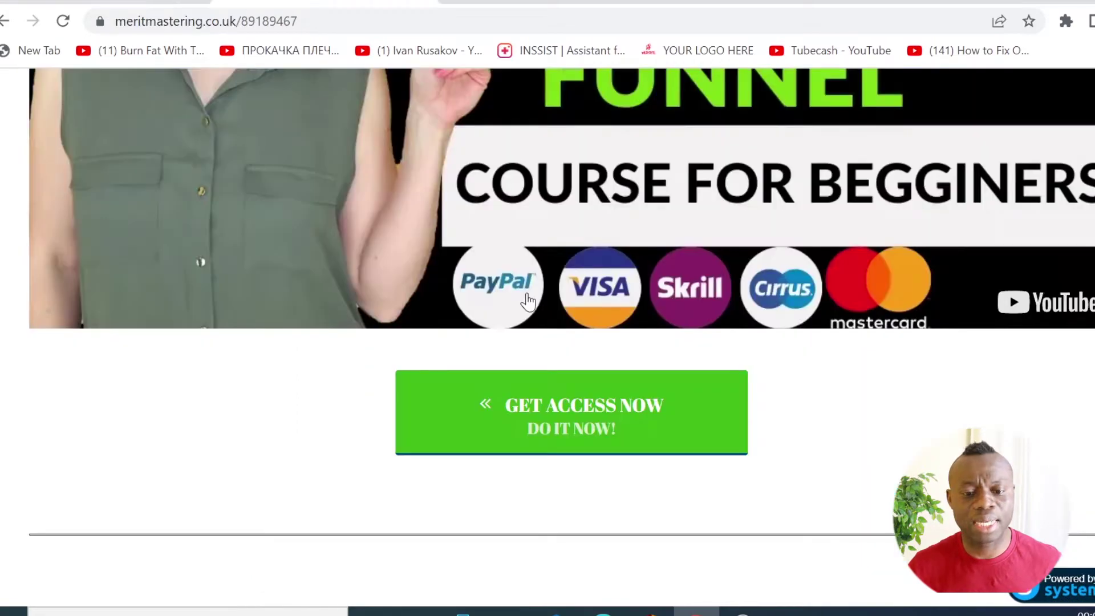
Review the call-to-action on the example page and add a Button element below the video in the editor.
scroll(574, 287, "down", 5)
scroll(557, 205, "up", 5)
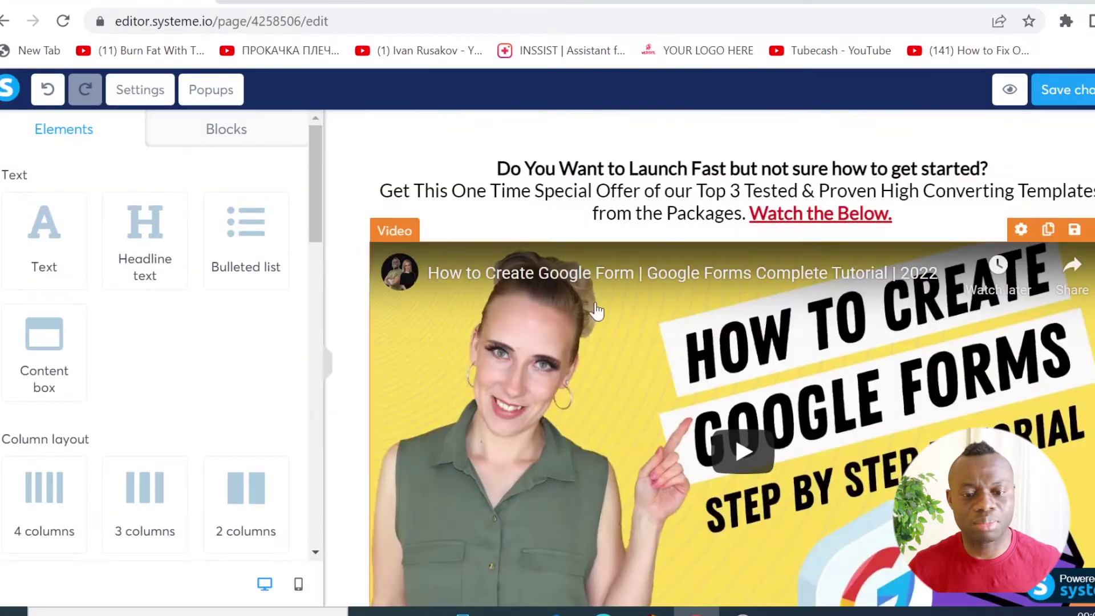
scroll(596, 311, "down", 2)
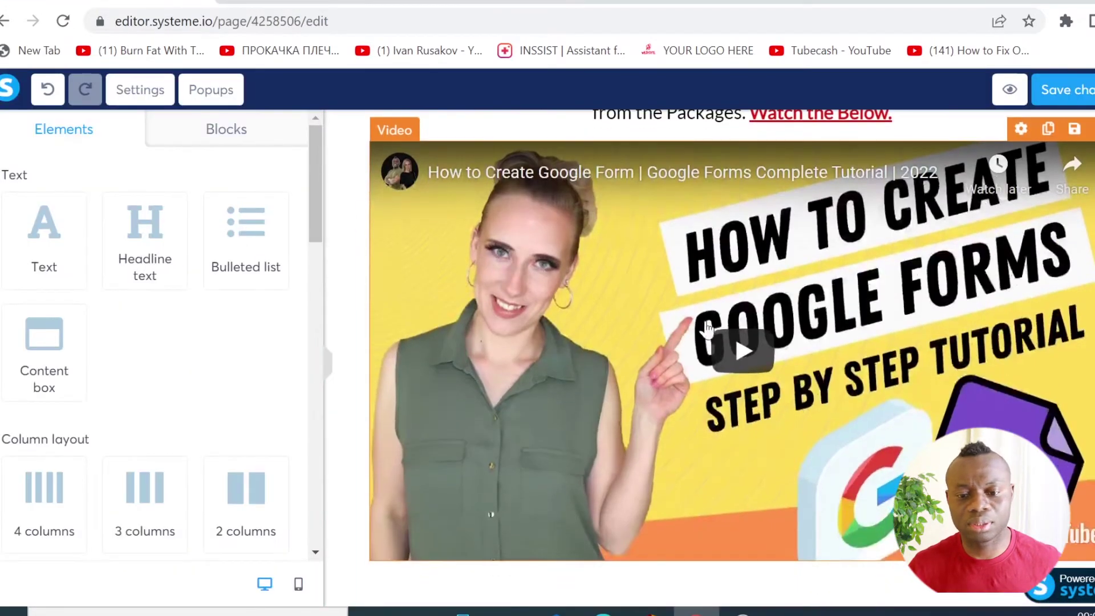
scroll(188, 275, "down", 8)
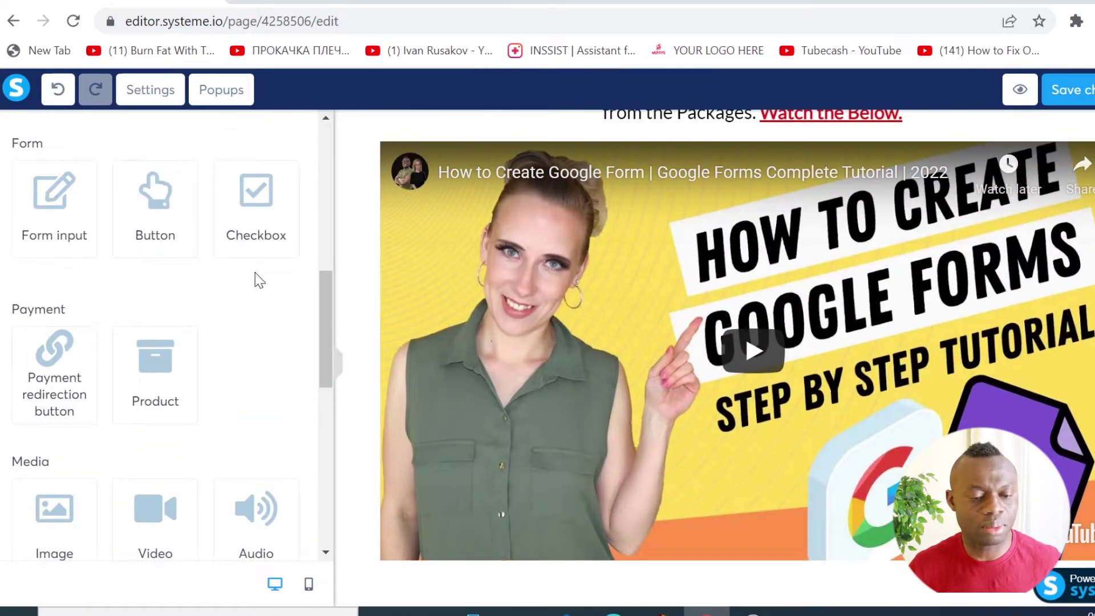
left_click(152, 206)
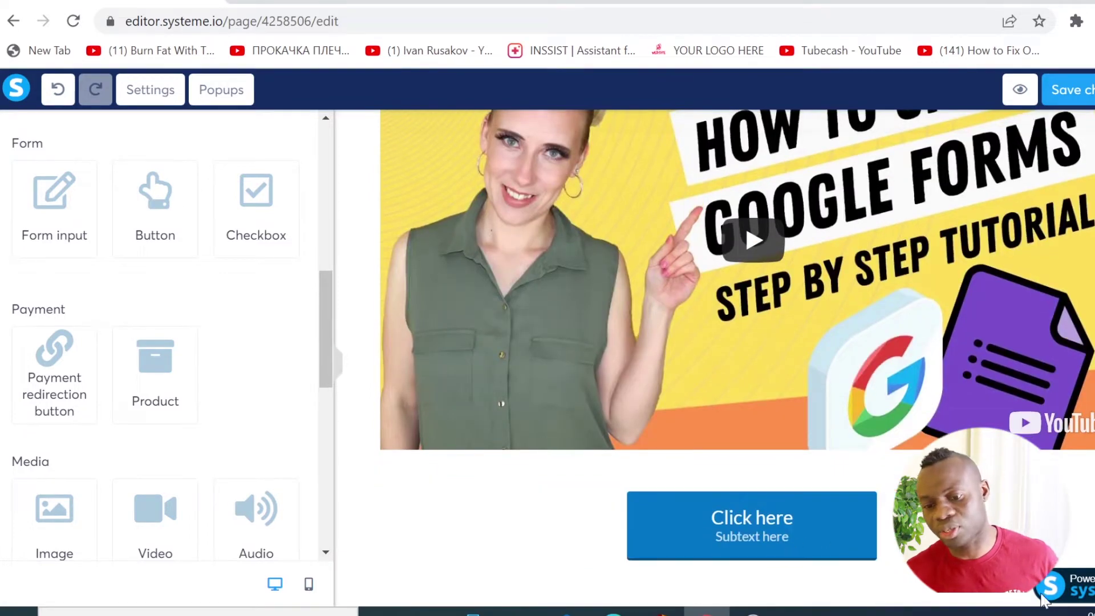
Set the new button's main text to "GET STARTED NOW!".
left_click(805, 520)
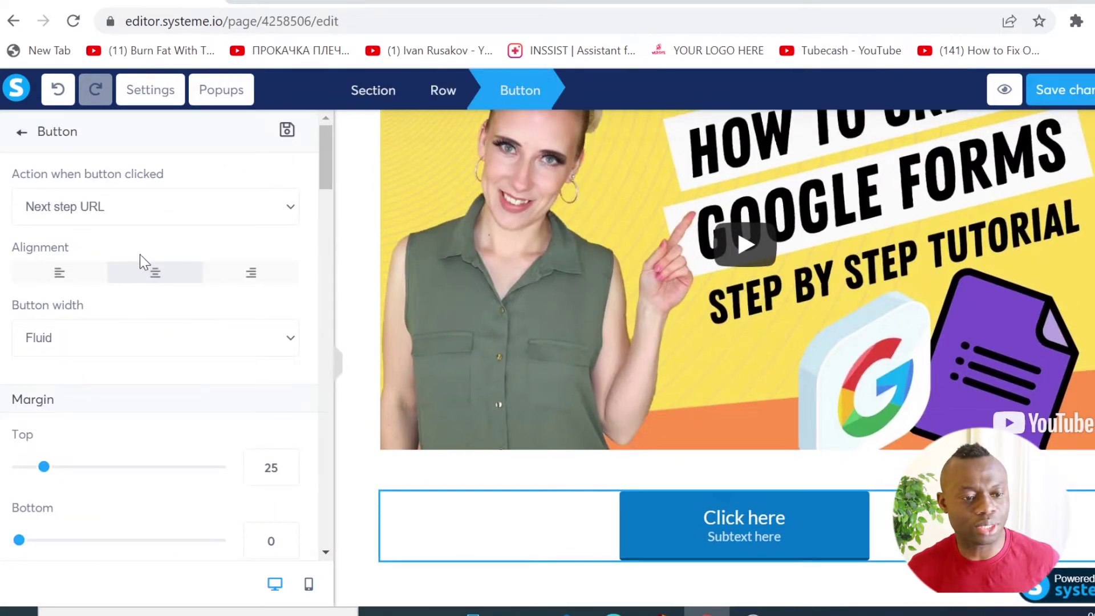
scroll(169, 364, "down", 7)
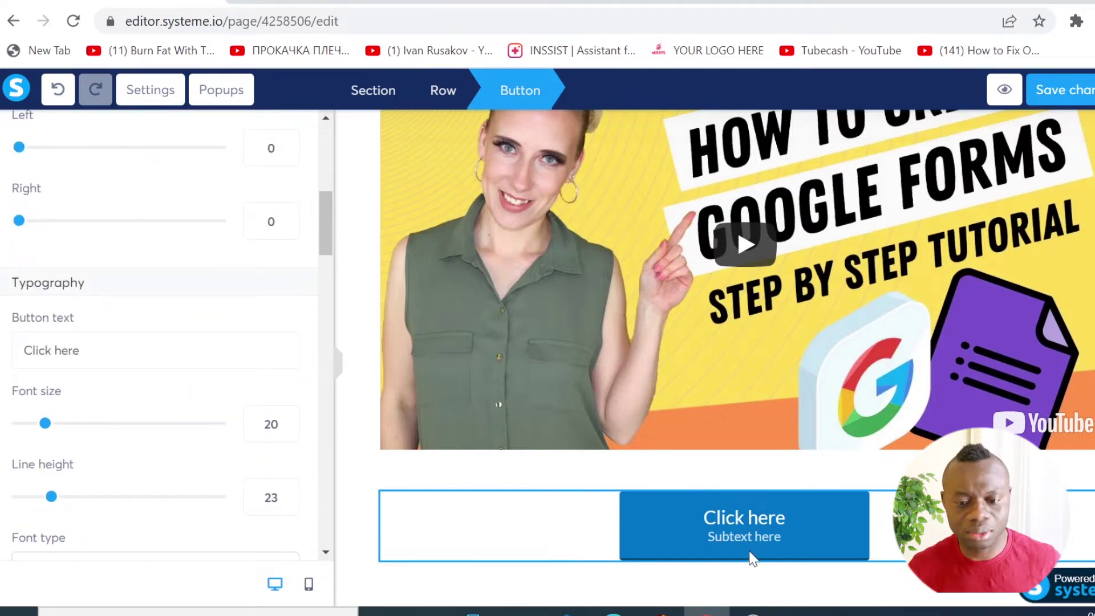
left_click_drag(80, 350, 24, 350)
type("Get")
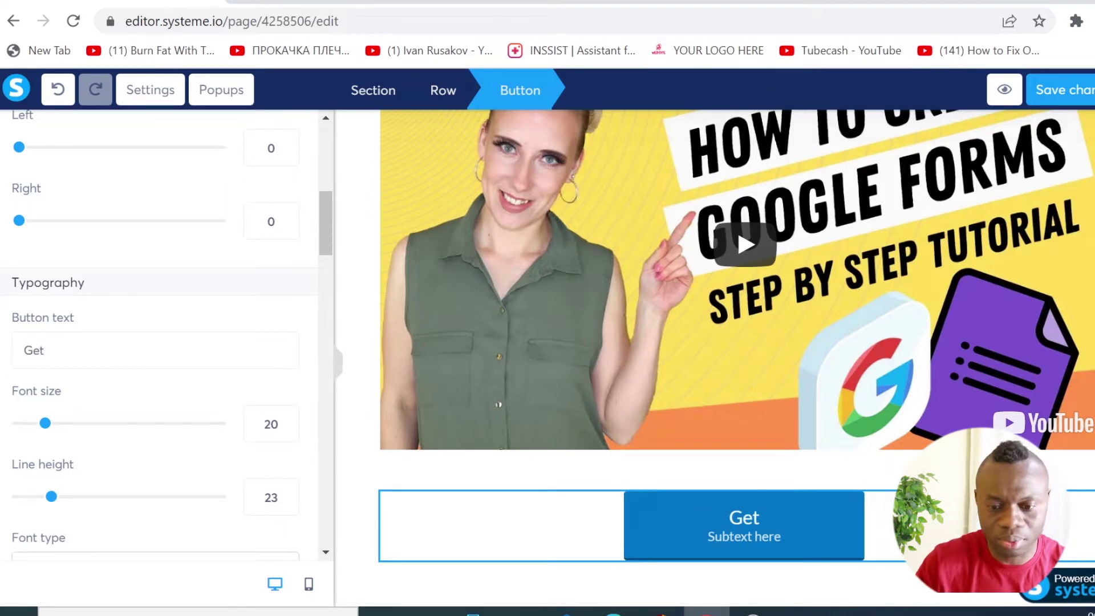
key("BackSpace")
key("BackSpace")
type("ET STARTE")
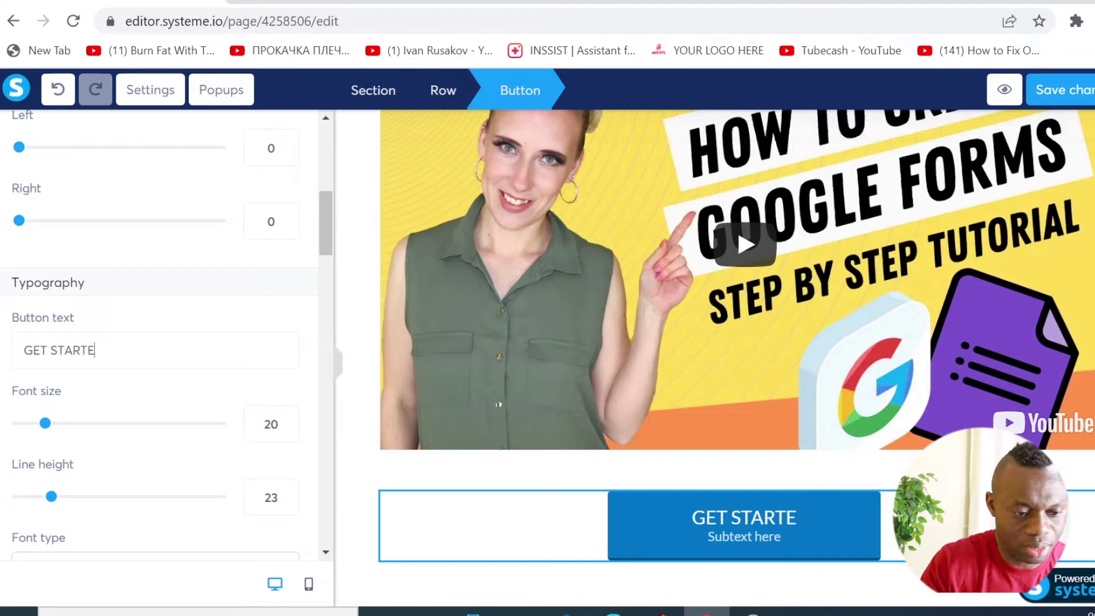
type("D NOW!")
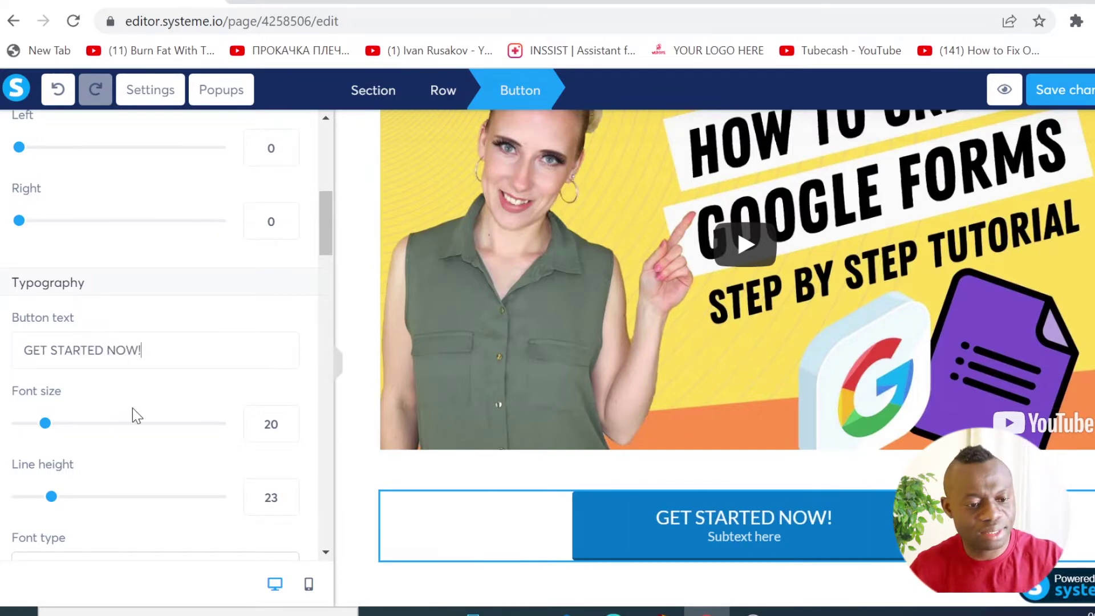
Set the button's subtext to "START NOW".
scroll(103, 376, "down", 6)
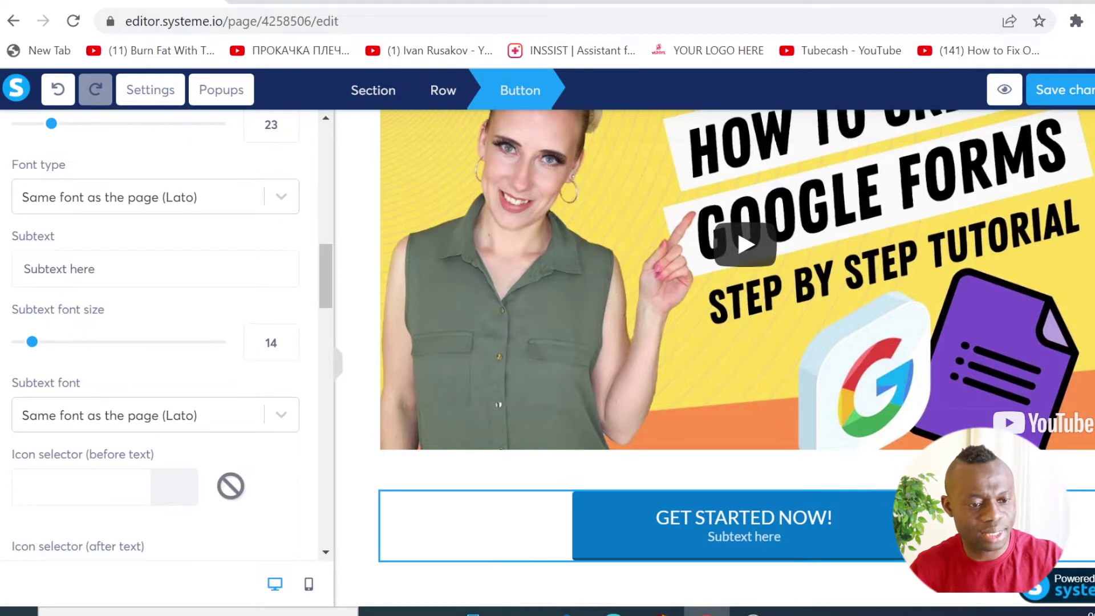
triple_click(59, 269)
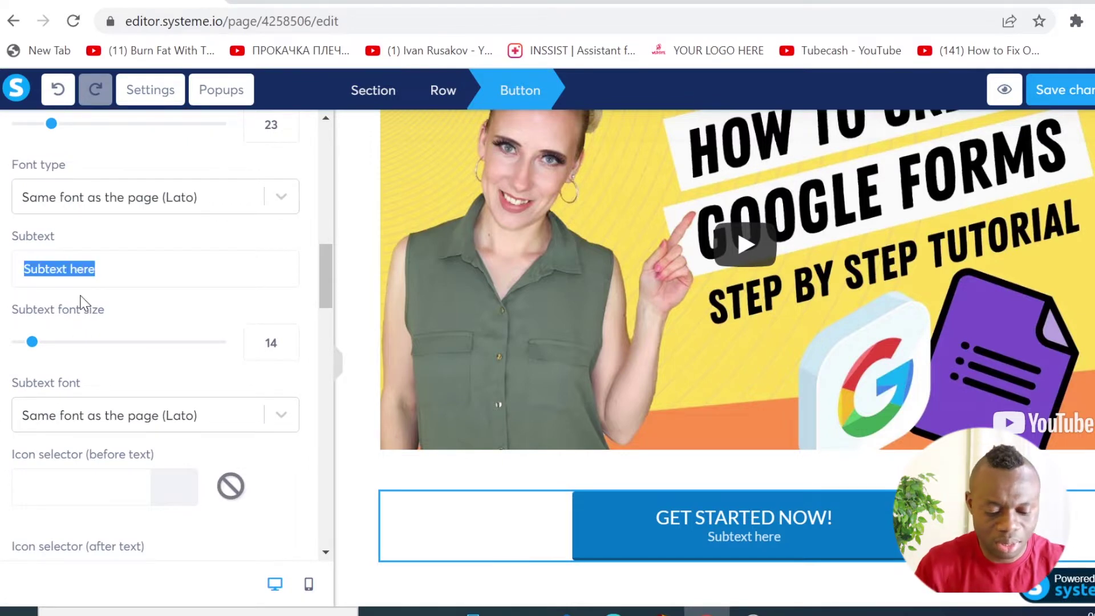
type("START NOW")
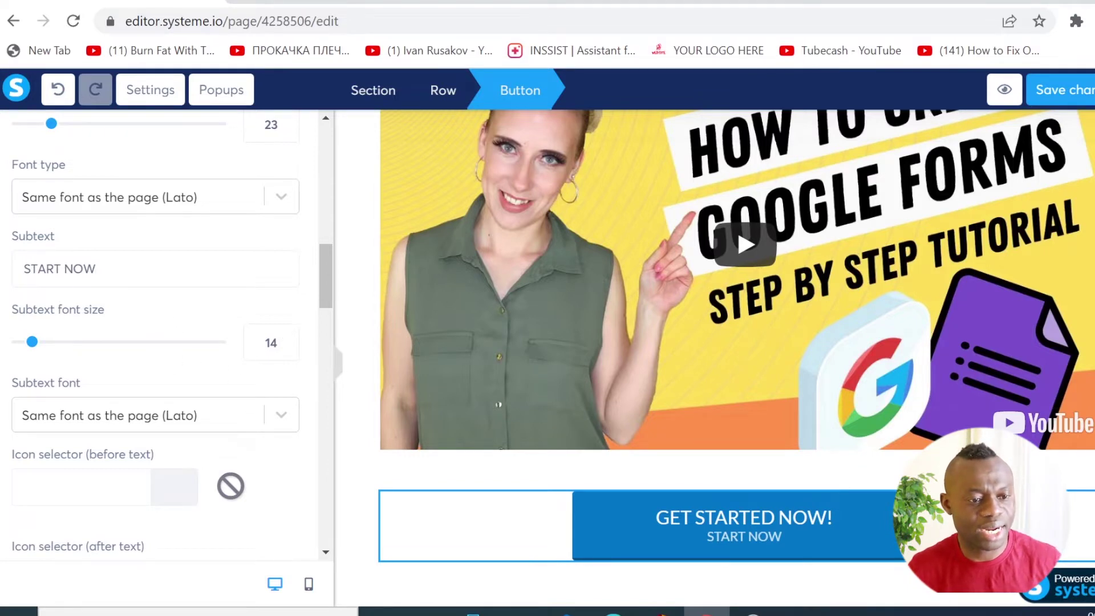
Look through the button's margin and typography settings, including the available font type options.
scroll(159, 337, "up", 5)
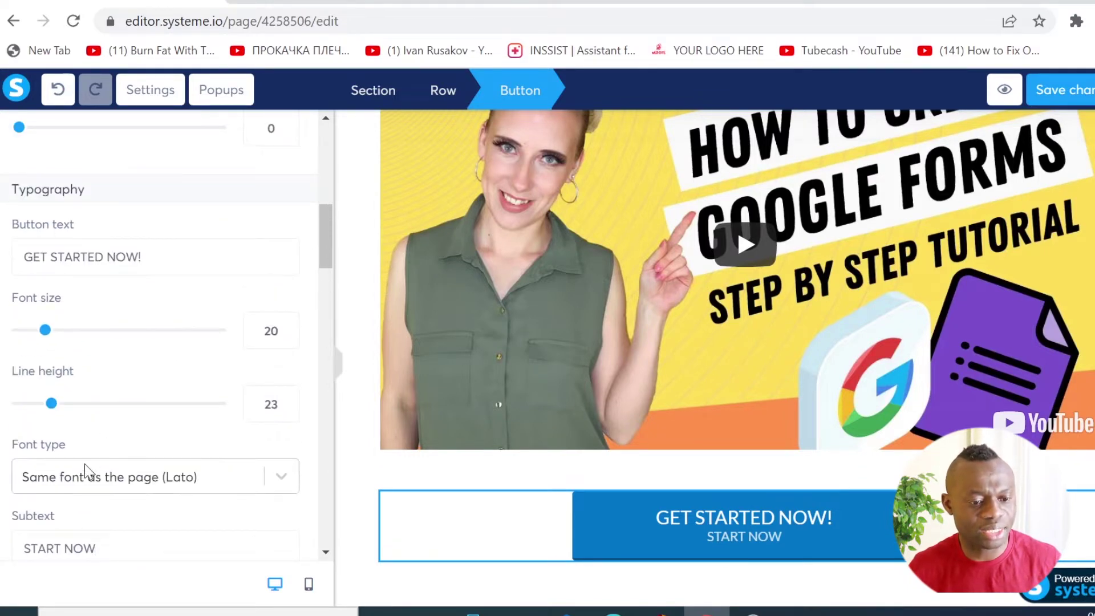
left_click(90, 484)
scroll(319, 423, "down", 4)
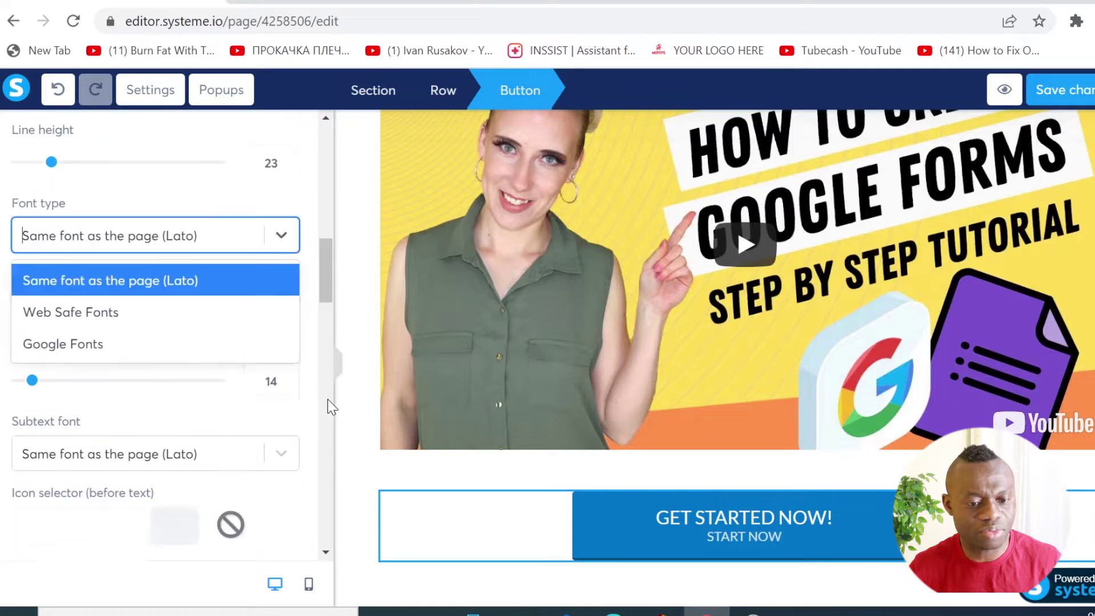
scroll(298, 406, "down", 3)
scroll(133, 362, "up", 6)
scroll(77, 316, "up", 5)
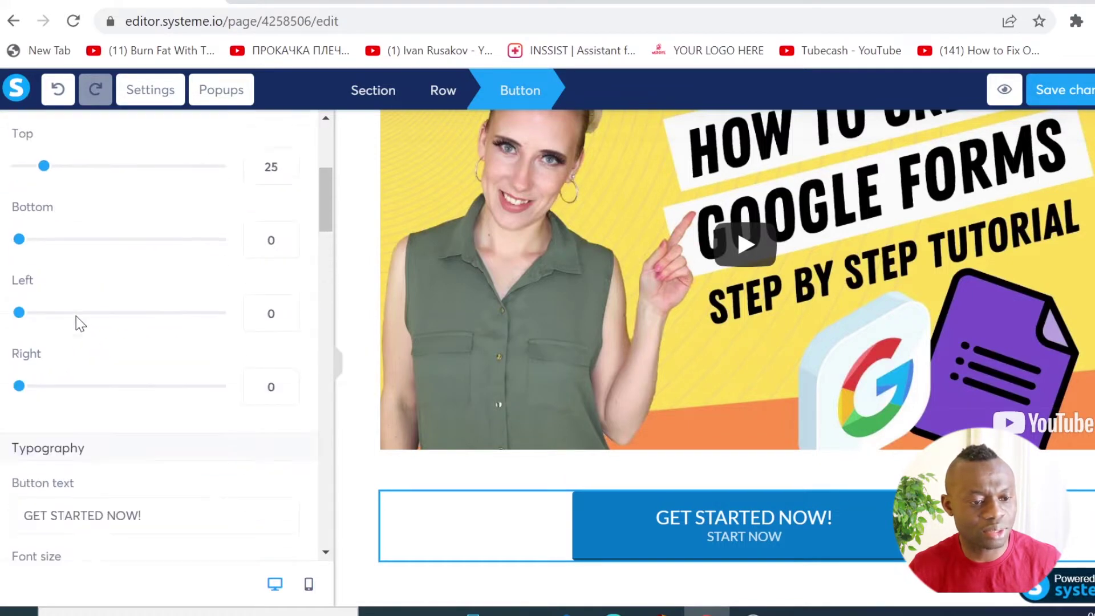
scroll(115, 323, "up", 5)
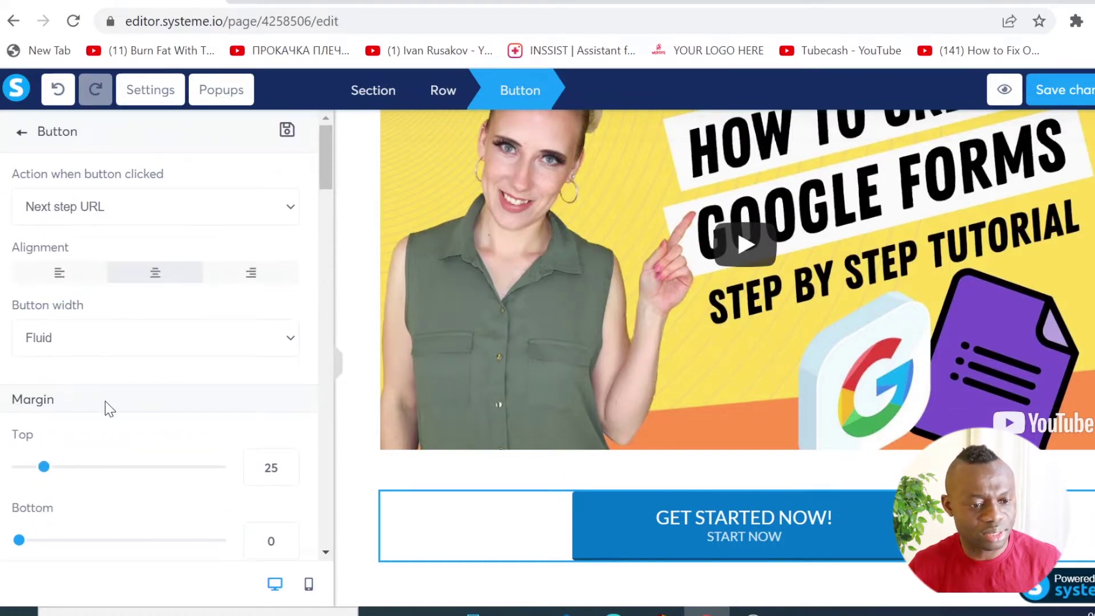
scroll(105, 401, "down", 5)
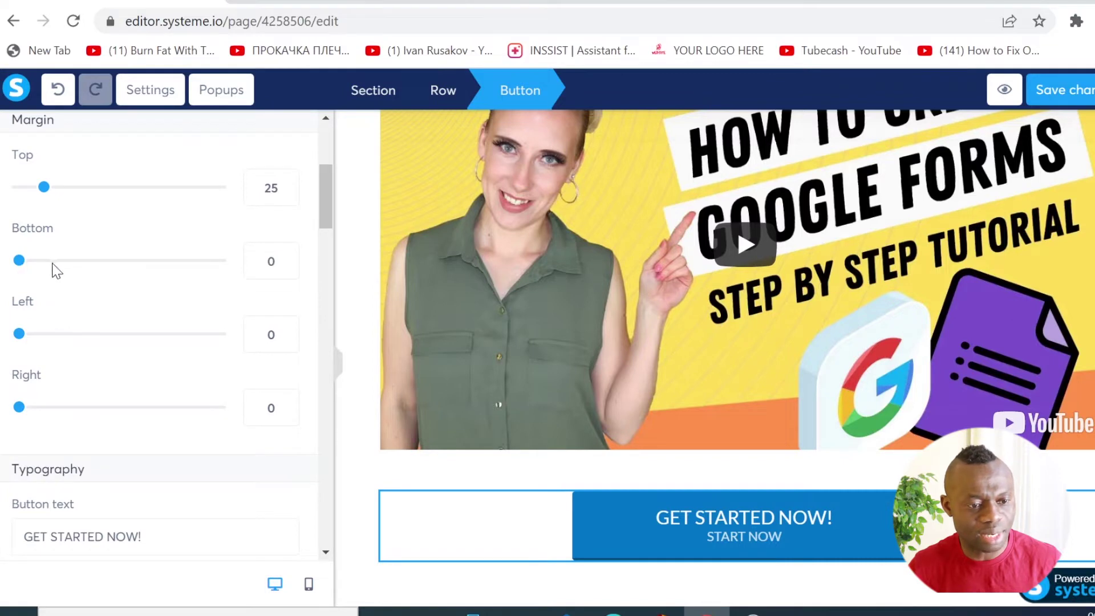
mouse_move(23, 266)
left_mouse_down()
mouse_move(101, 276)
mouse_move(7, 269)
left_mouse_up()
scroll(139, 291, "up", 5)
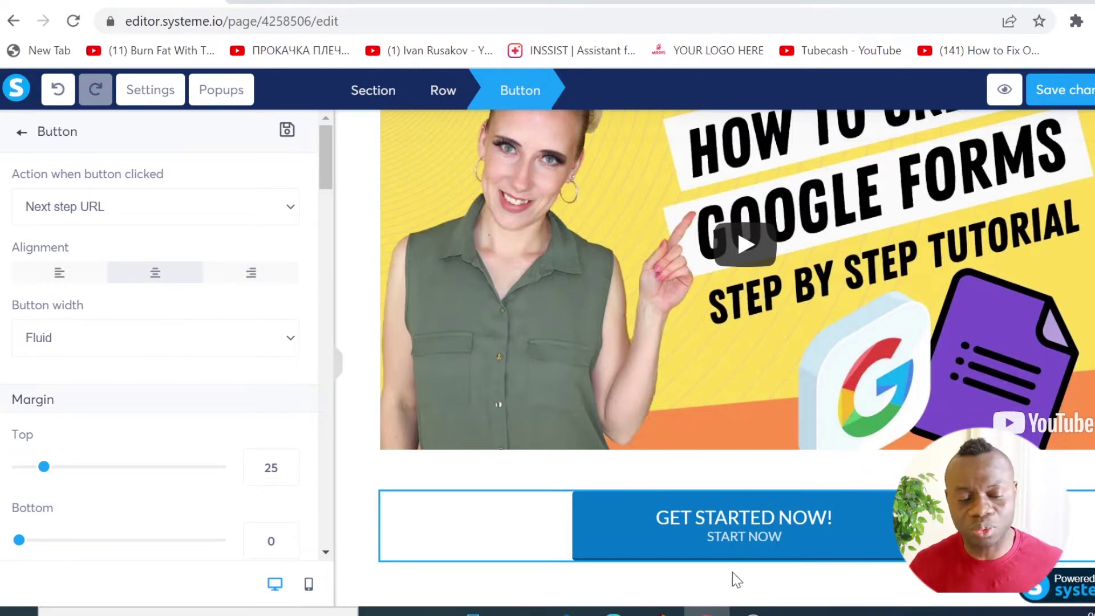
left_click(661, 539)
left_click(730, 549)
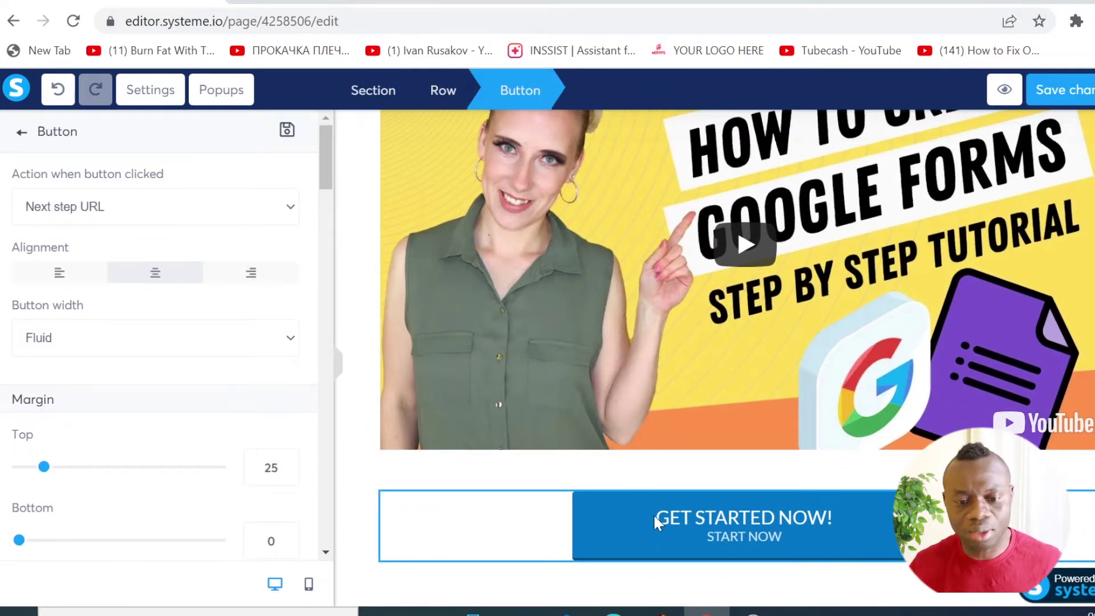
left_click(688, 535)
left_click(687, 536)
left_click(174, 207)
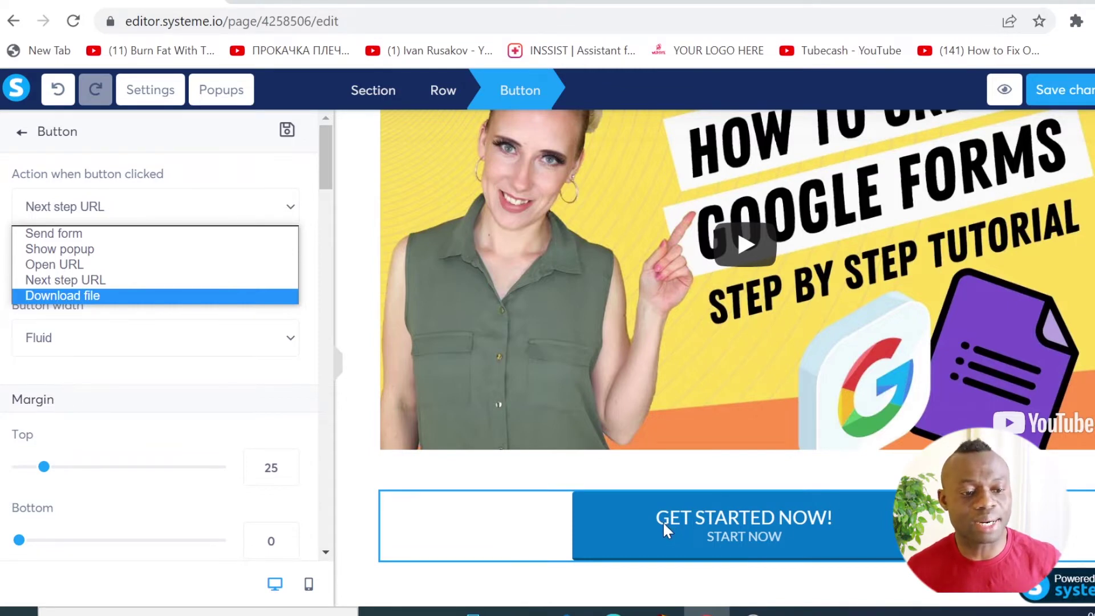
left_click(60, 264)
left_click(62, 280)
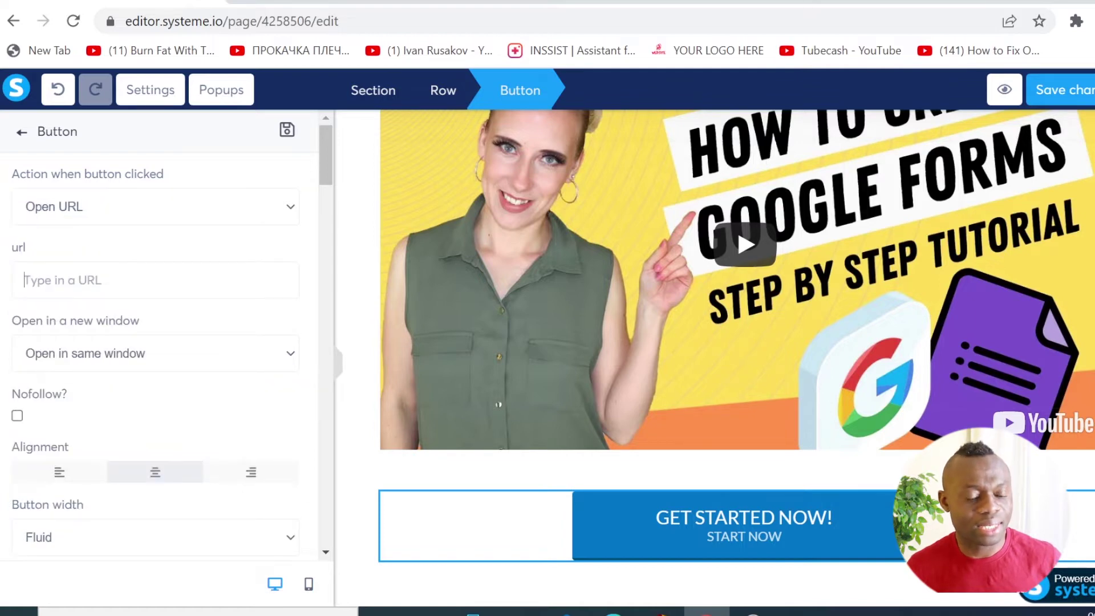
right_click(49, 279)
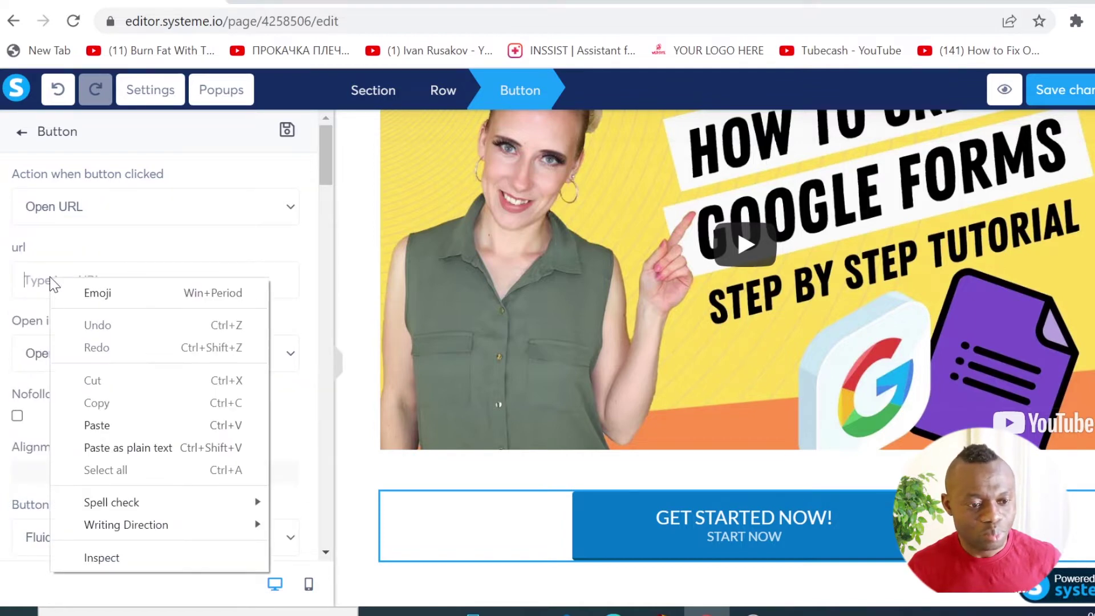
left_click(109, 423)
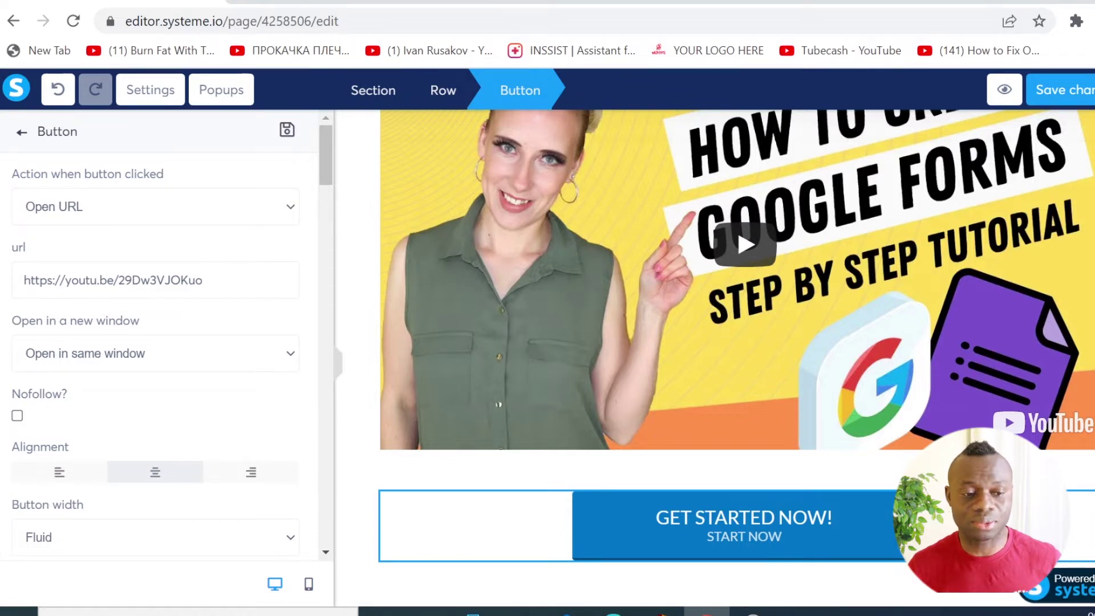
Change the button's background color to green, hex 19A624.
scroll(282, 330, "down", 10)
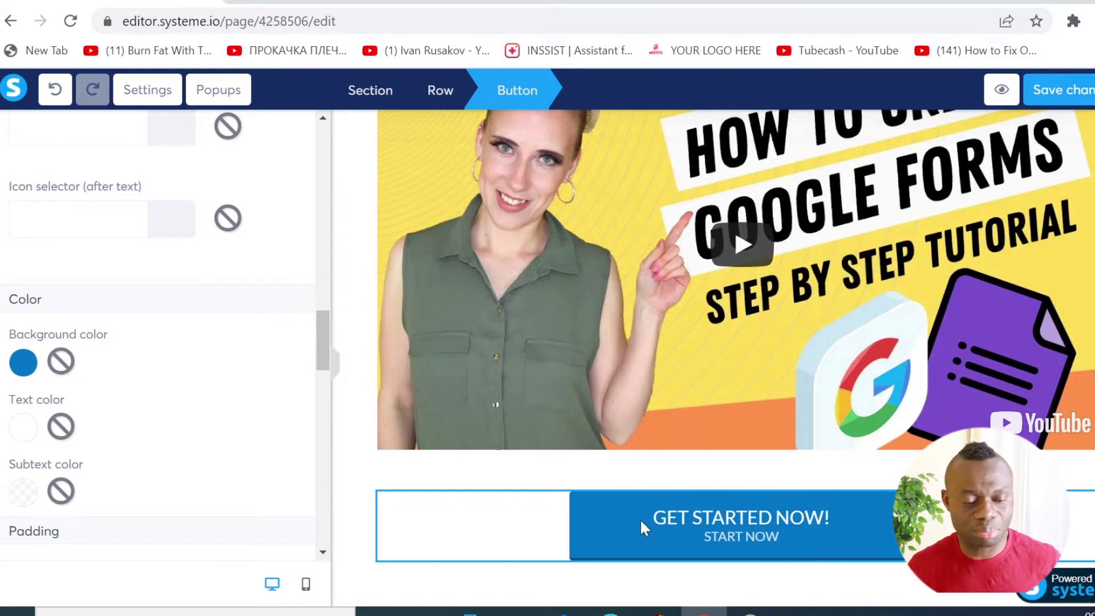
left_click(21, 365)
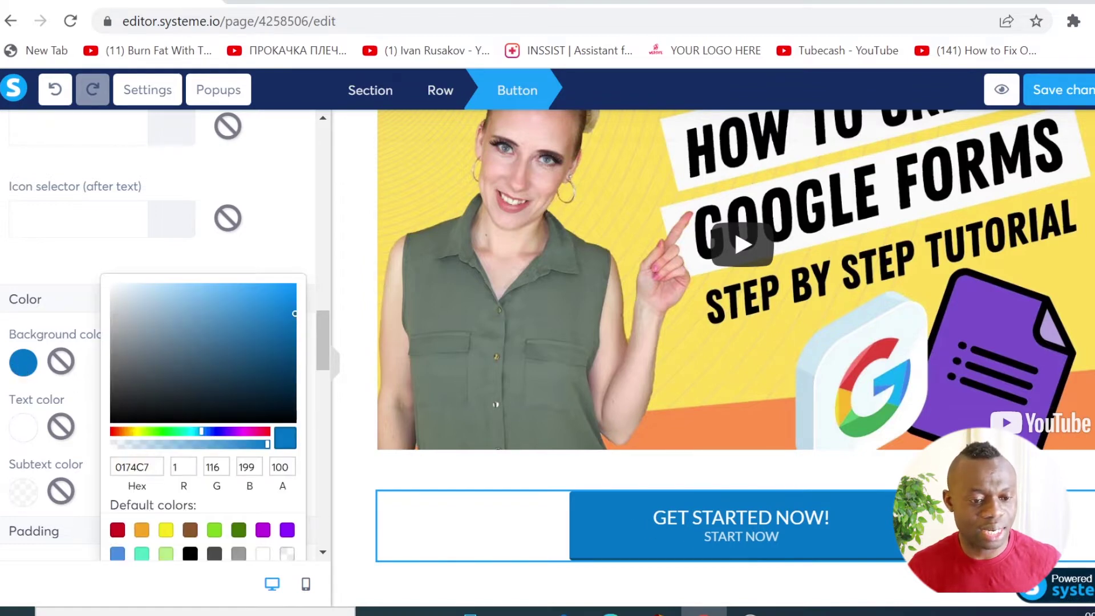
mouse_move(115, 467)
left_mouse_down()
mouse_move(144, 467)
mouse_move(131, 468)
left_mouse_up()
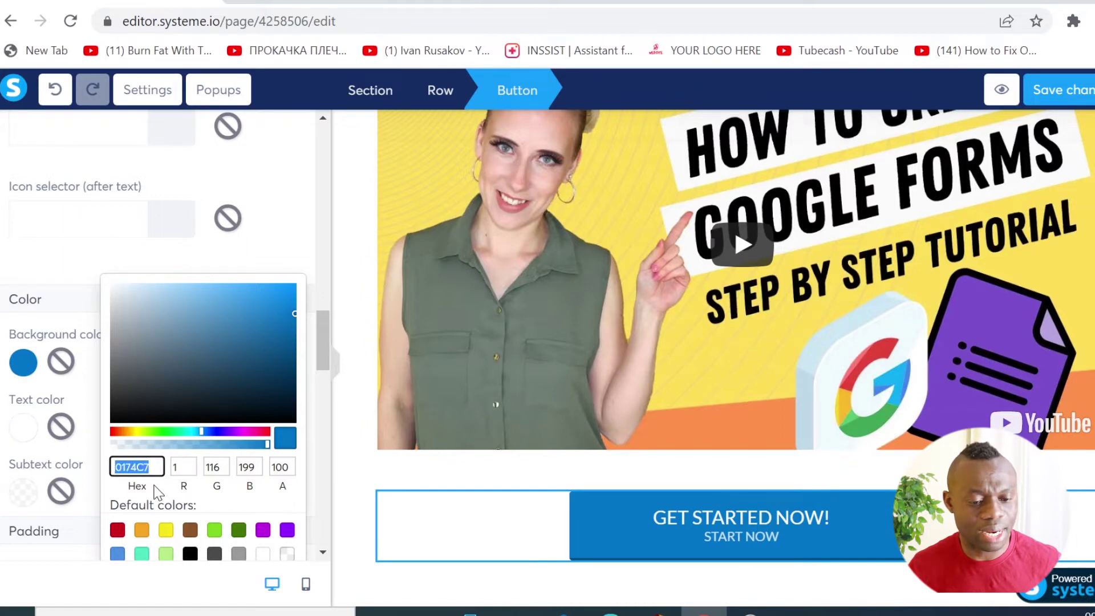
left_click(154, 432)
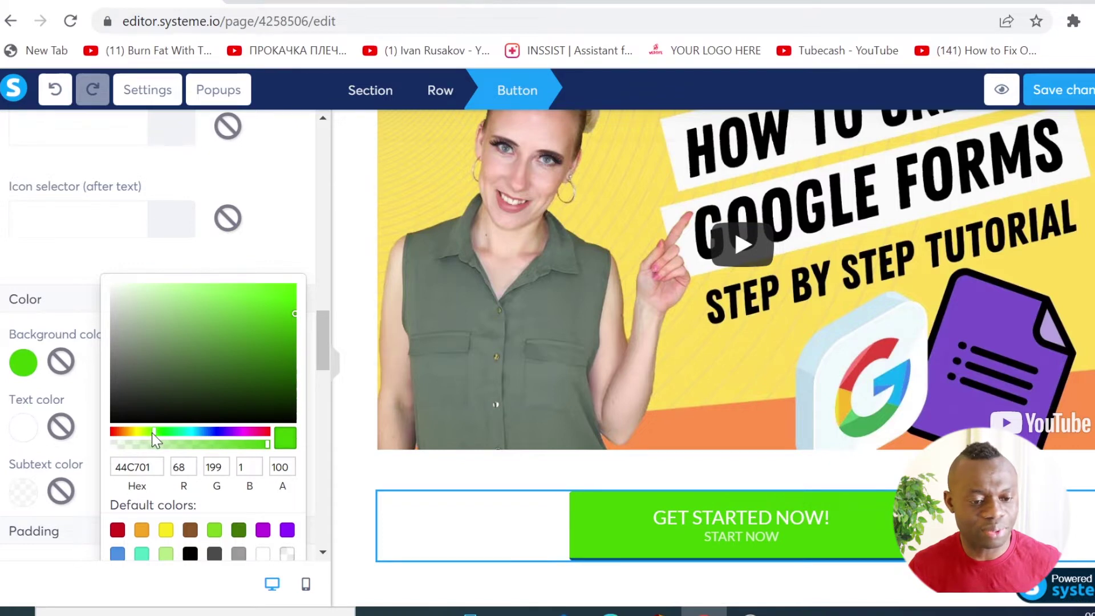
left_click(272, 298)
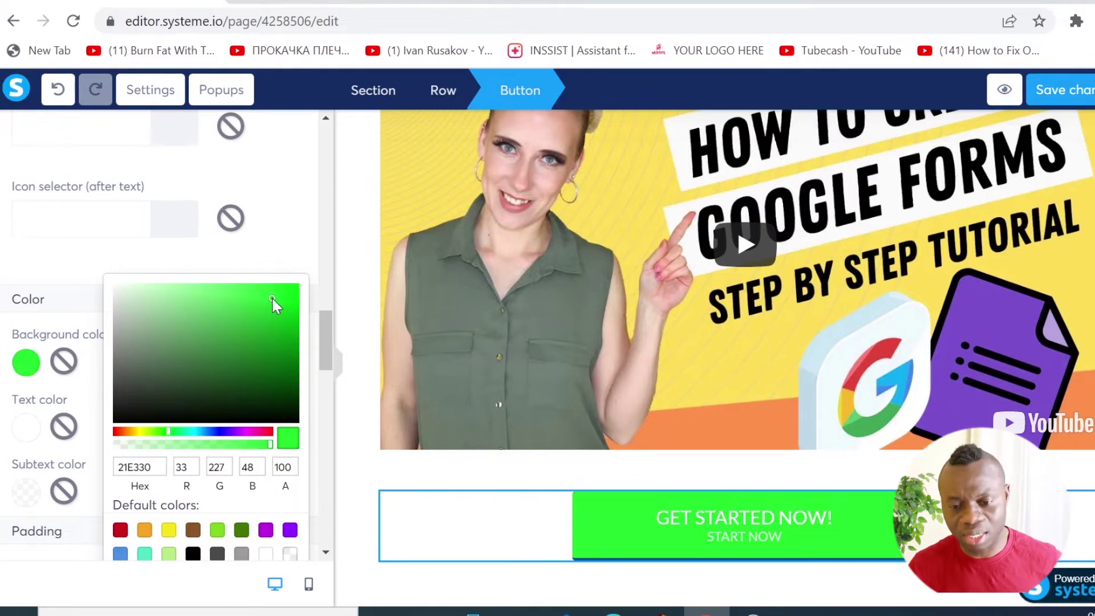
left_click(270, 331)
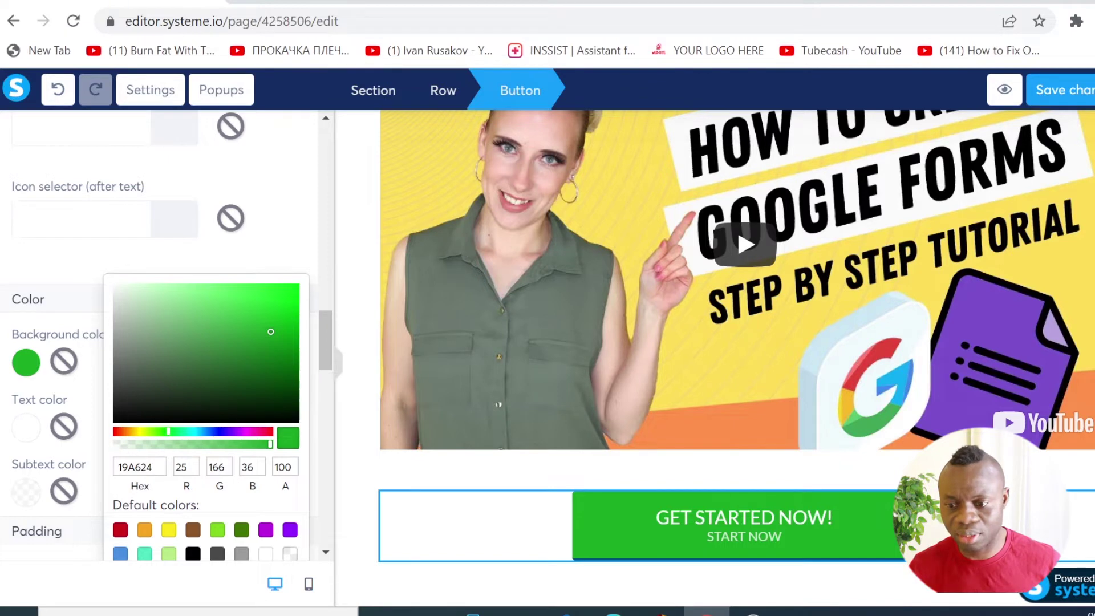
left_click(537, 146)
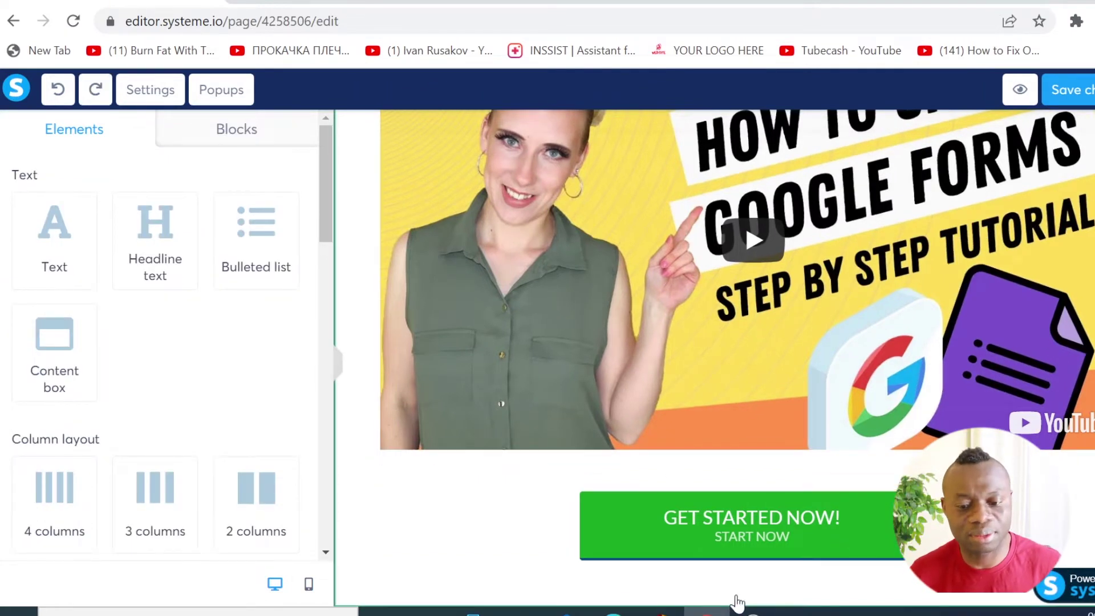
Add a horizontal line below the "GET STARTED NOW!" button and check its row's margin and padding settings.
scroll(243, 425, "down", 1)
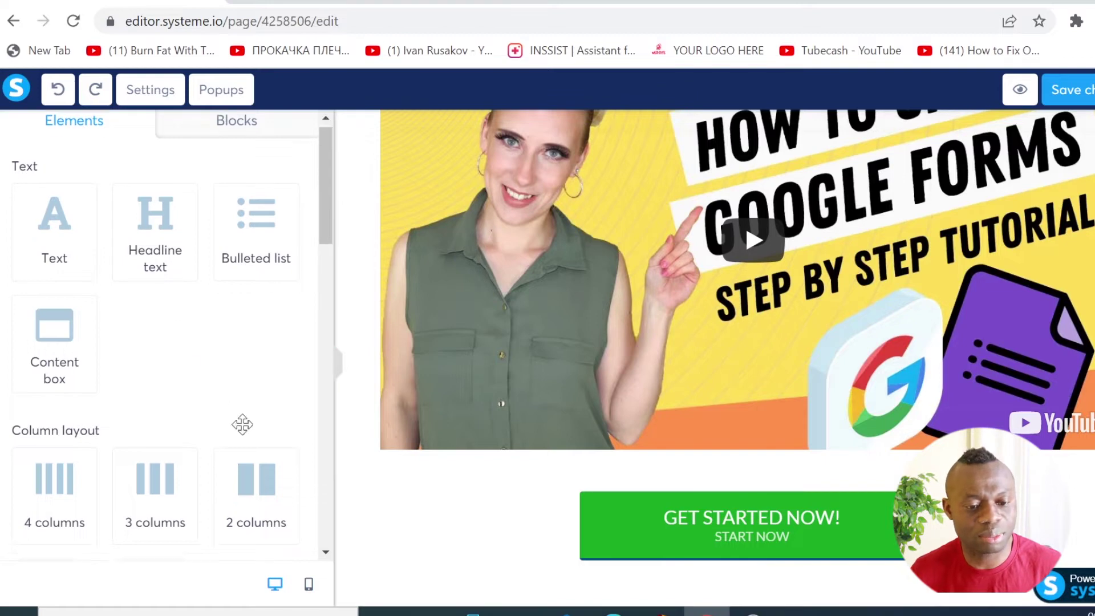
scroll(242, 425, "down", 10)
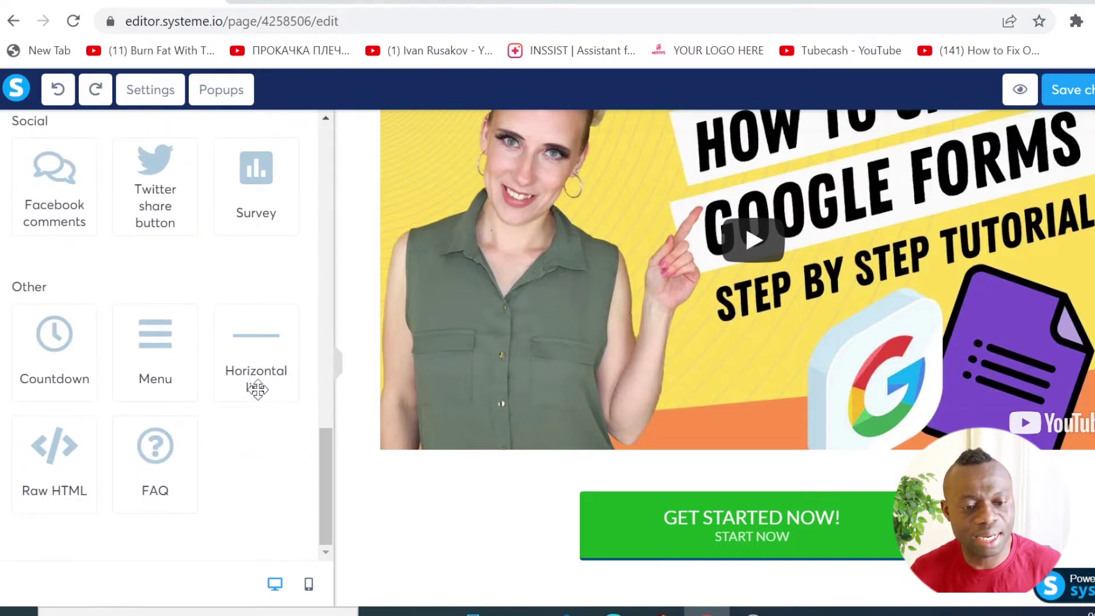
left_click_drag(257, 389, 675, 572)
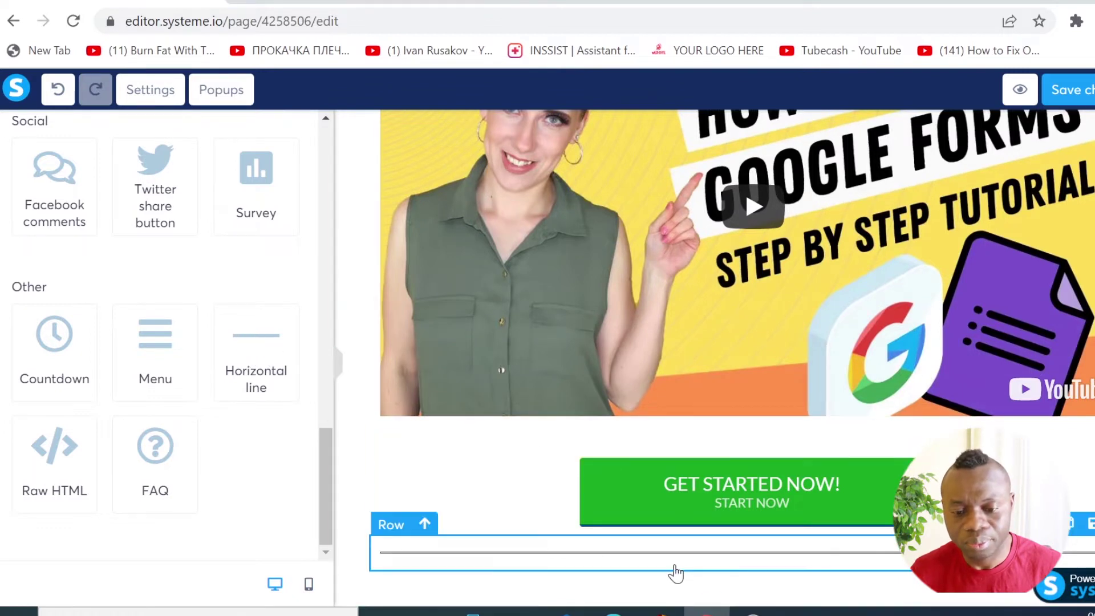
left_click(488, 556)
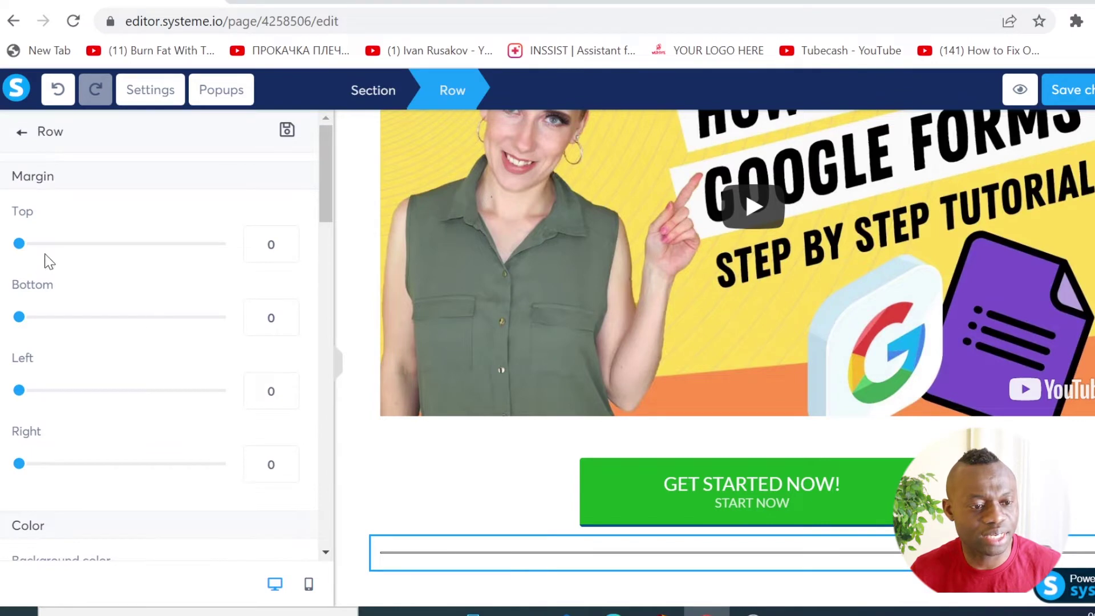
scroll(115, 445, "down", 8)
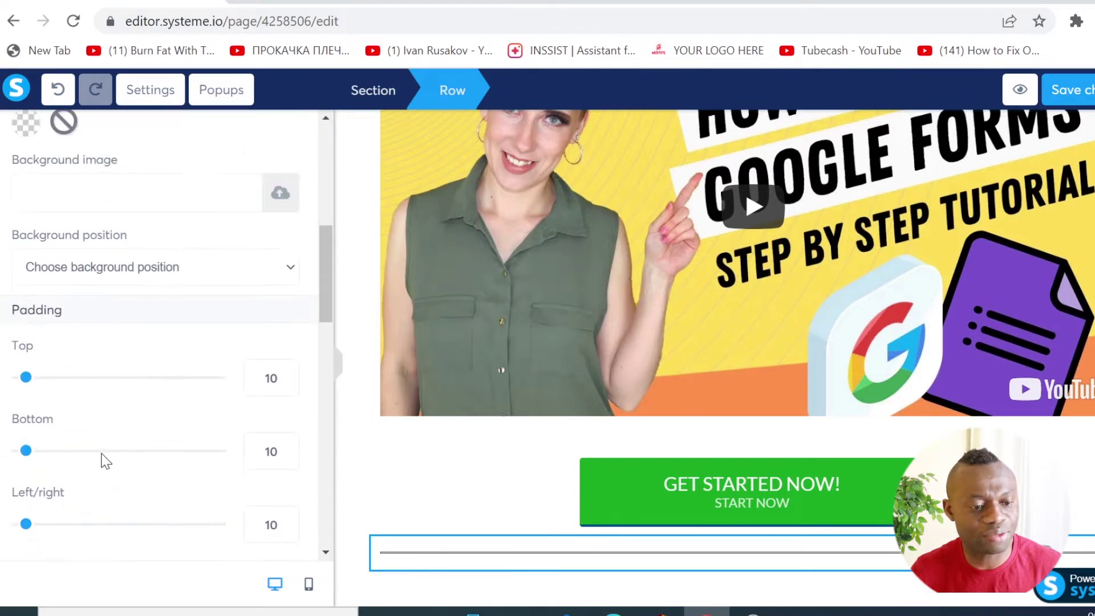
scroll(57, 234, "up", 6)
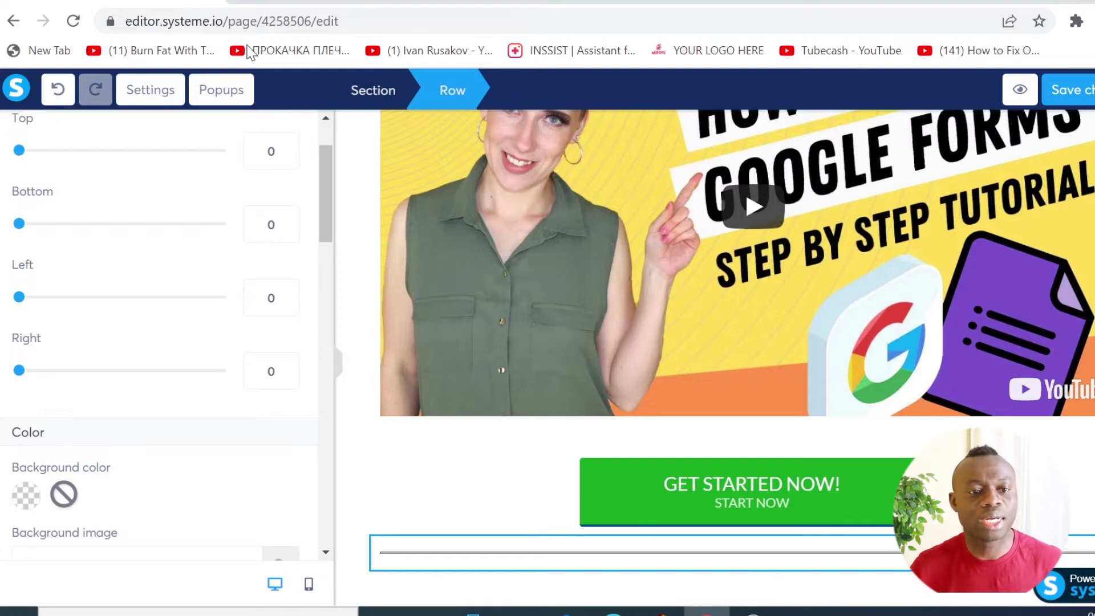
Check the image-and-text section on the example page and add a 2 columns layout below the horizontal line in the editor.
left_click(357, 3)
scroll(675, 374, "down", 5)
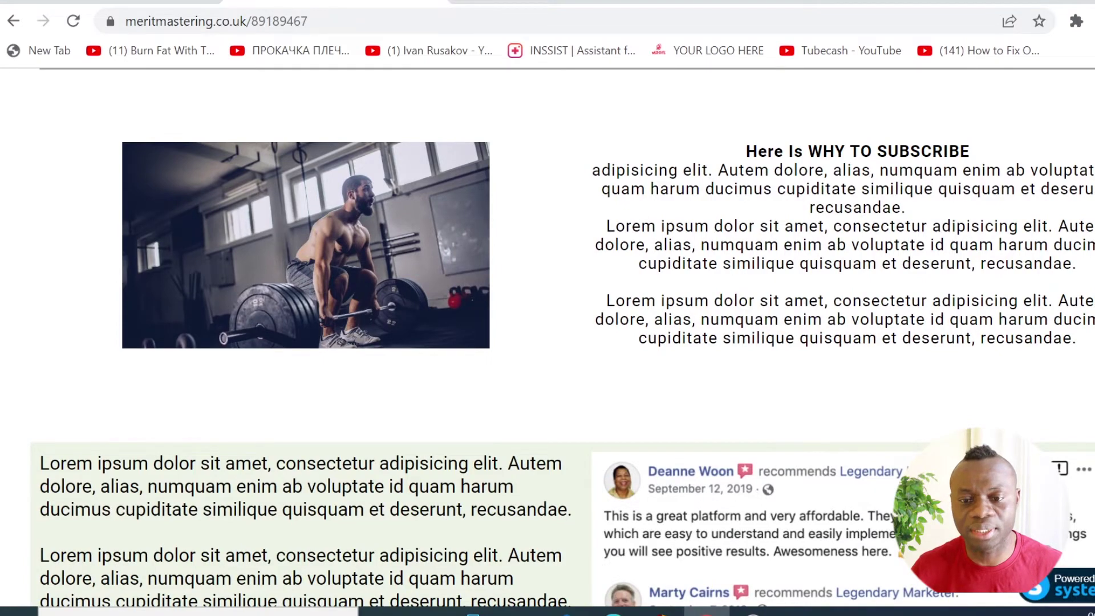
scroll(444, 284, "down", 6)
scroll(606, 195, "up", 6)
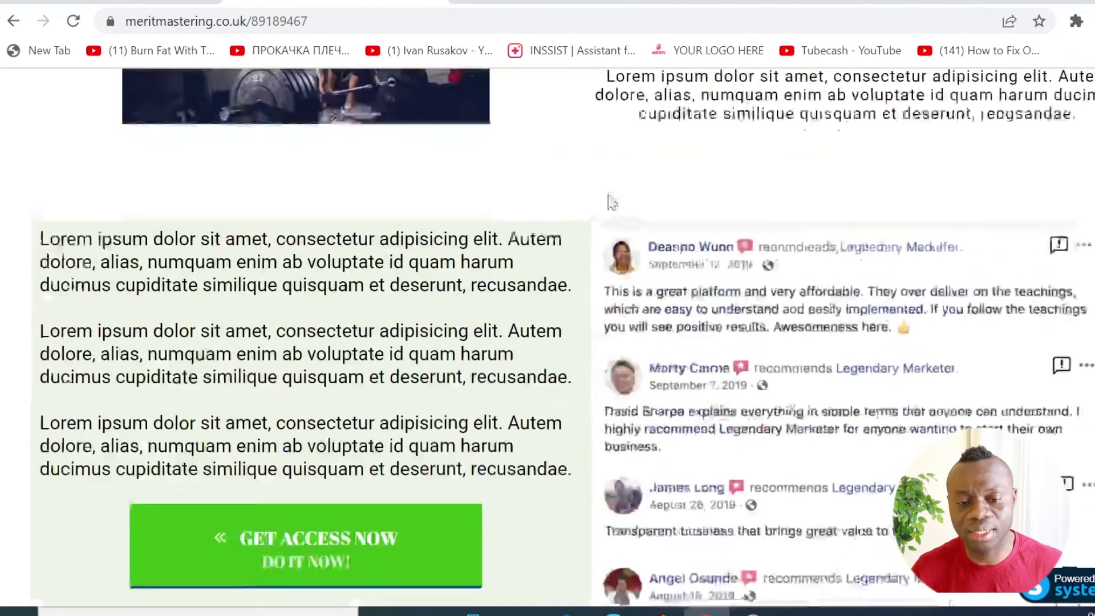
left_click(123, 3)
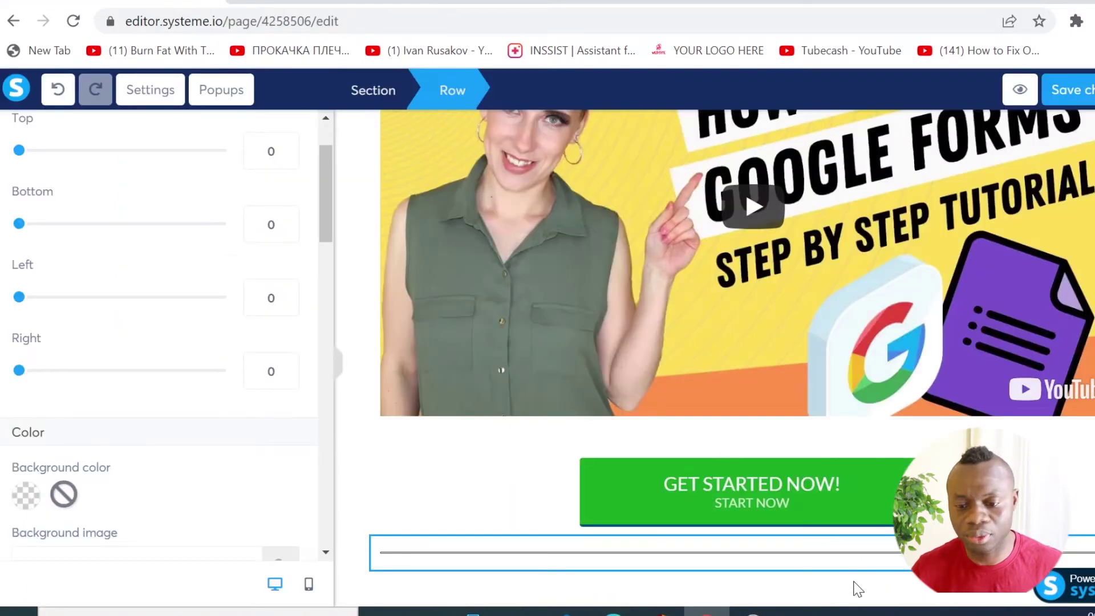
left_click(854, 589)
scroll(170, 259, "down", 3)
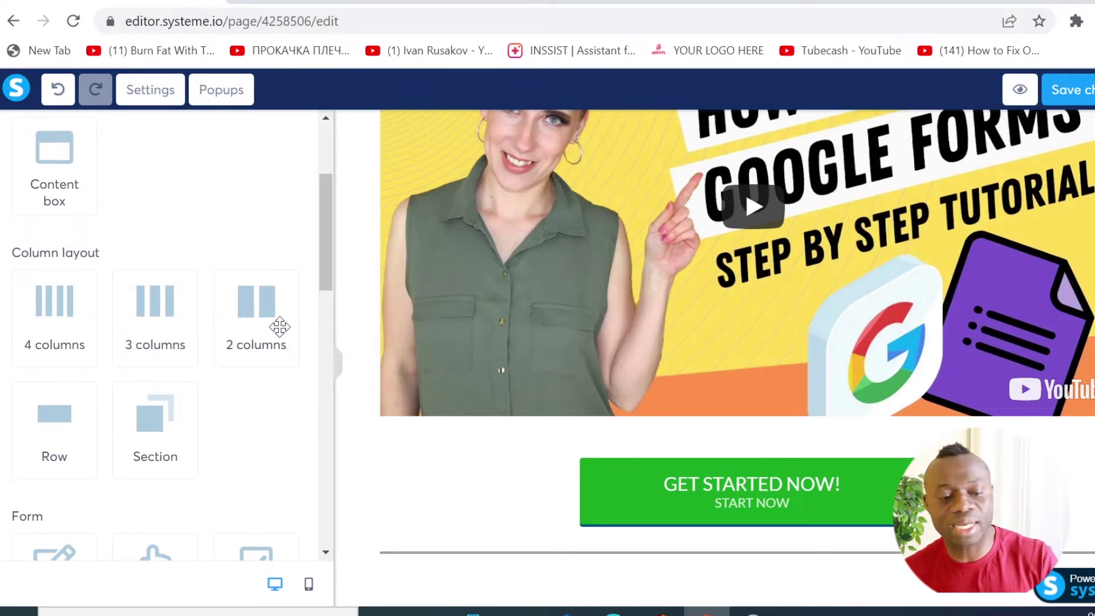
left_click(255, 312)
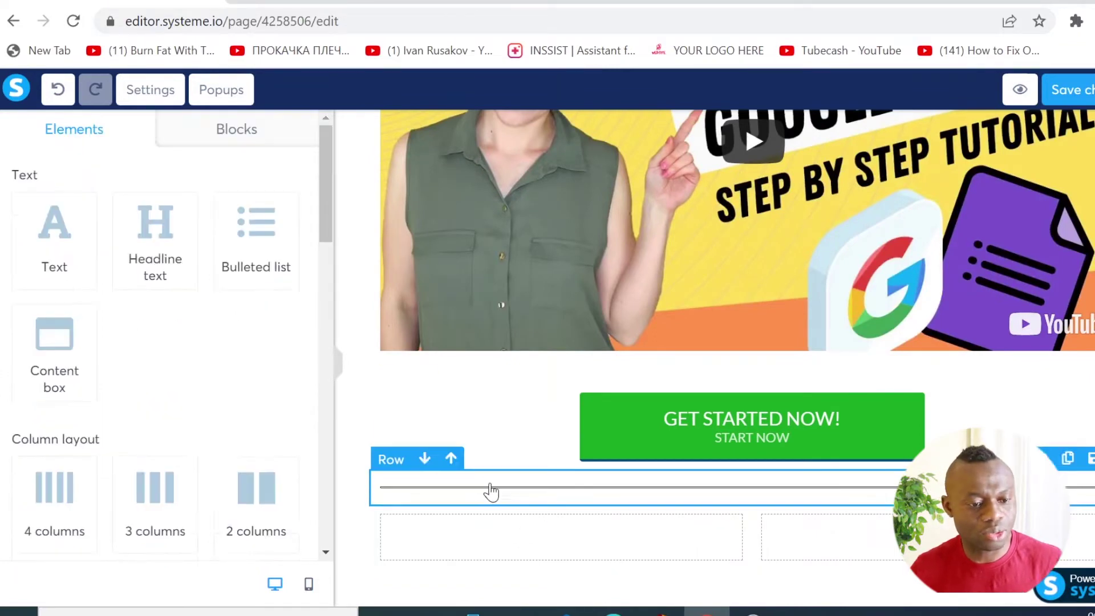
Add an Image element below the two-column row and insert Untitleddesign32.png from the previously uploaded images.
scroll(132, 386, "down", 10)
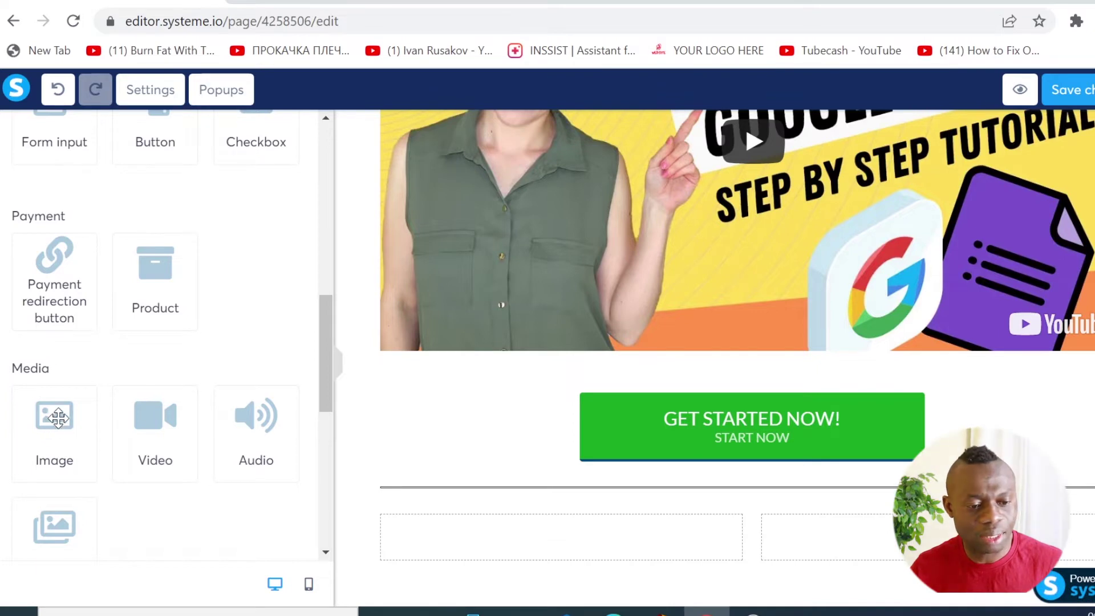
left_click(56, 422)
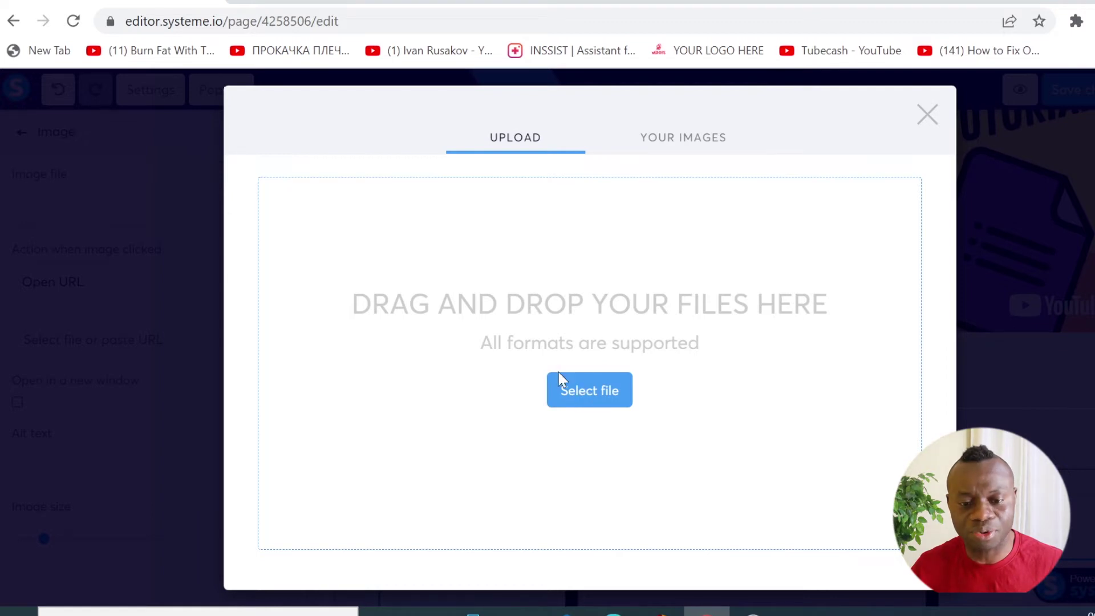
left_click(690, 144)
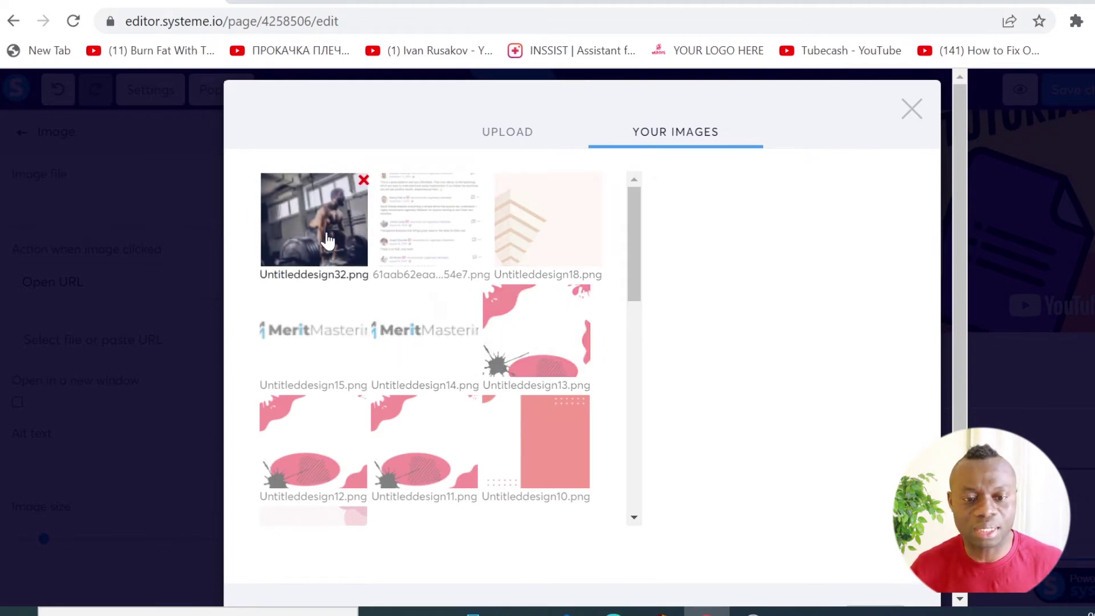
left_click(311, 212)
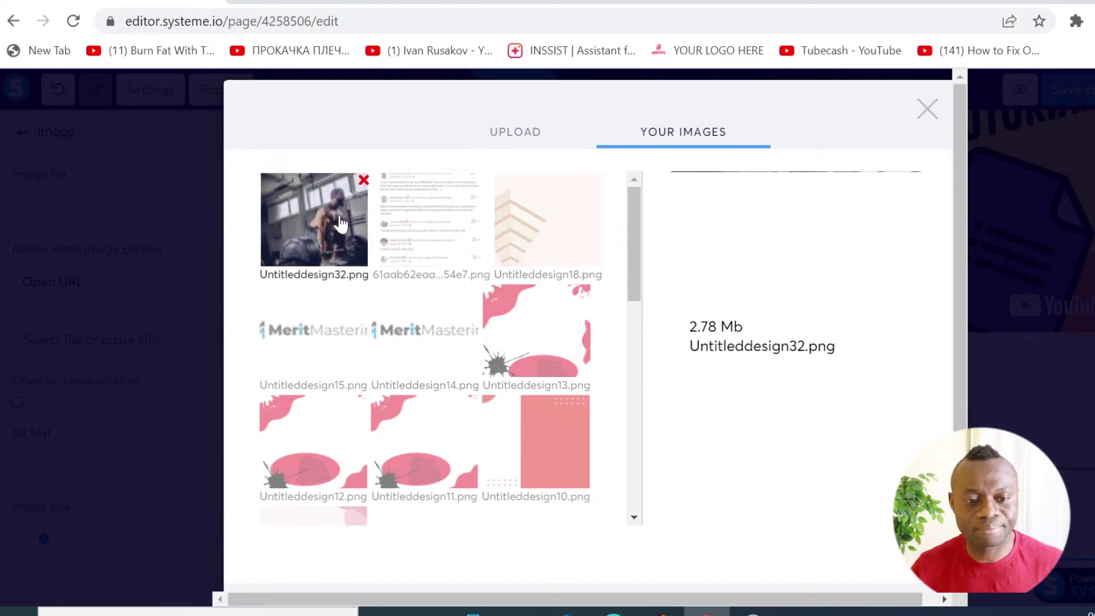
scroll(899, 379, "down", 2)
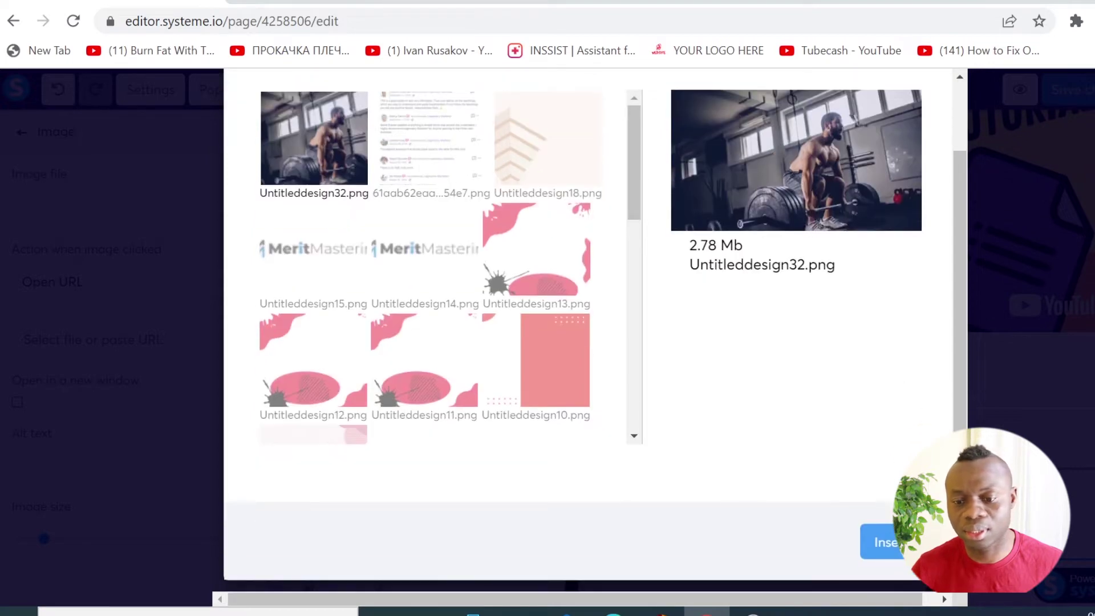
left_click(884, 539)
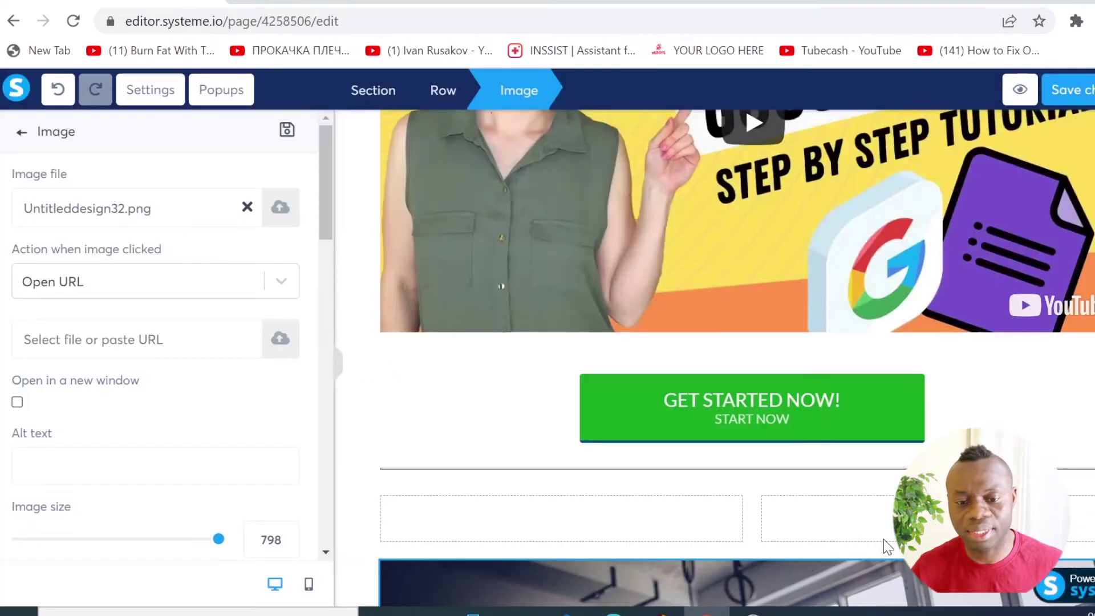
left_click(814, 496)
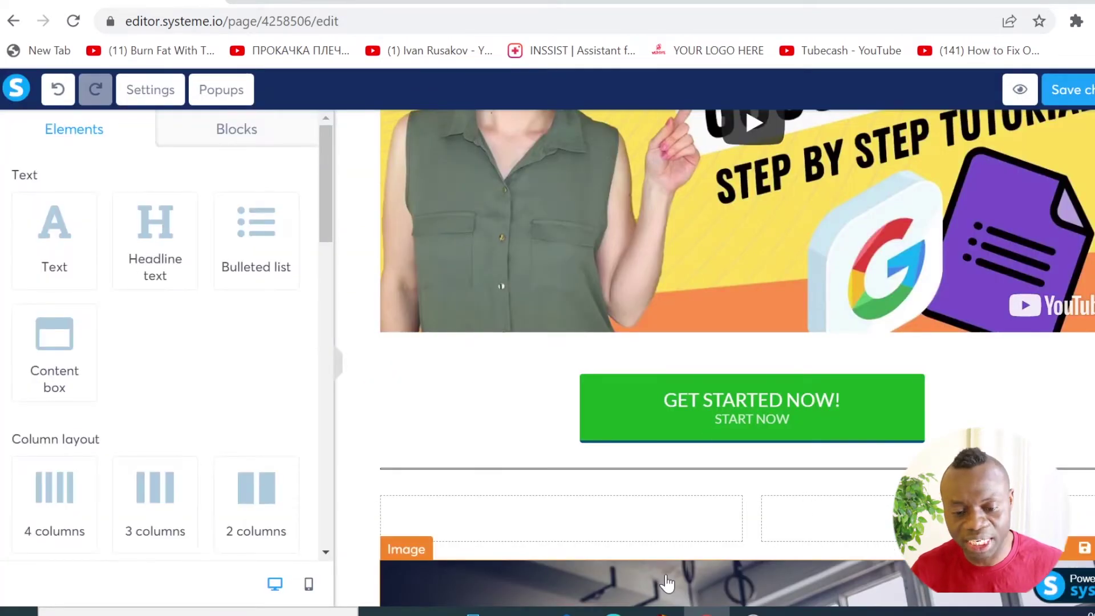
Move the workout image into the row's first column and place a Text element in its second column.
left_click_drag(668, 582, 561, 515)
scroll(713, 473, "down", 3)
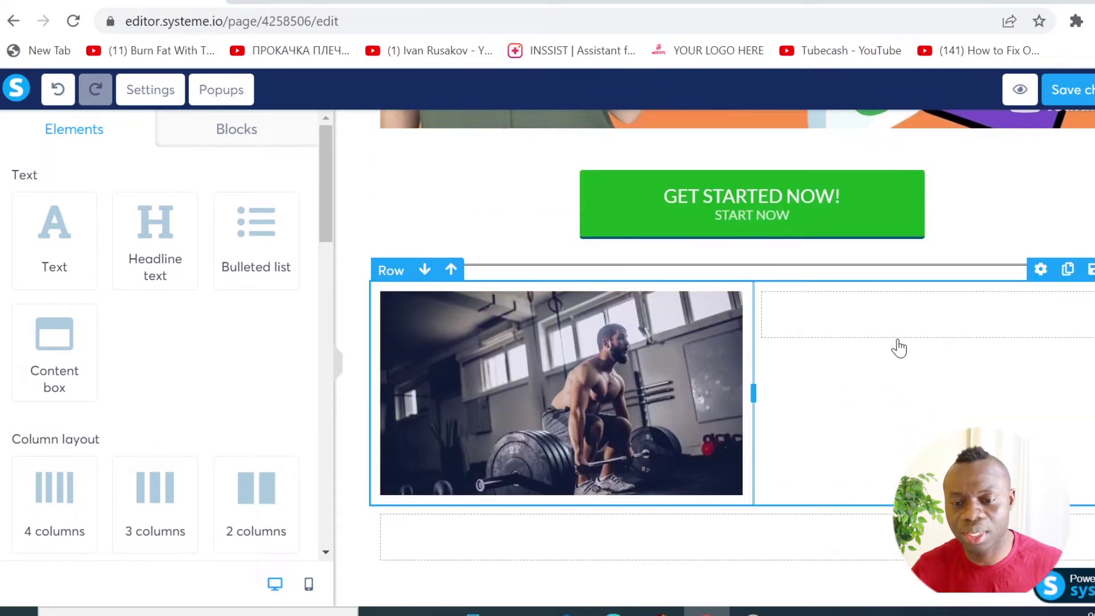
left_click(41, 230)
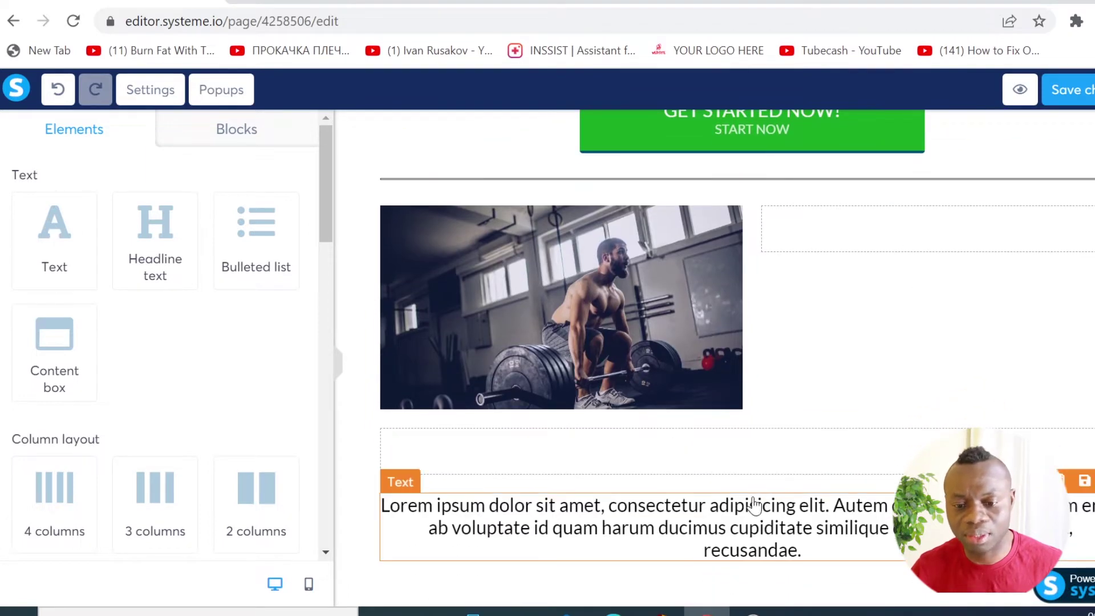
left_click_drag(753, 505, 943, 230)
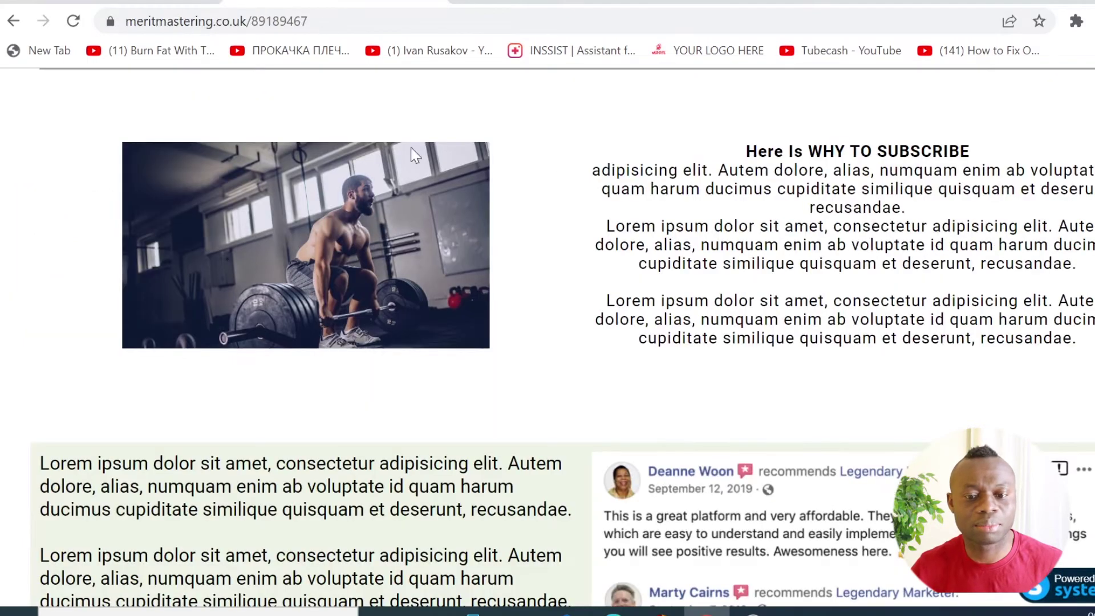
Copy the "Here Is WHY TO SUBSCRIBE" text from the example page and replace the second column's placeholder text with it.
left_click_drag(1077, 338, 745, 150)
right_click(746, 150)
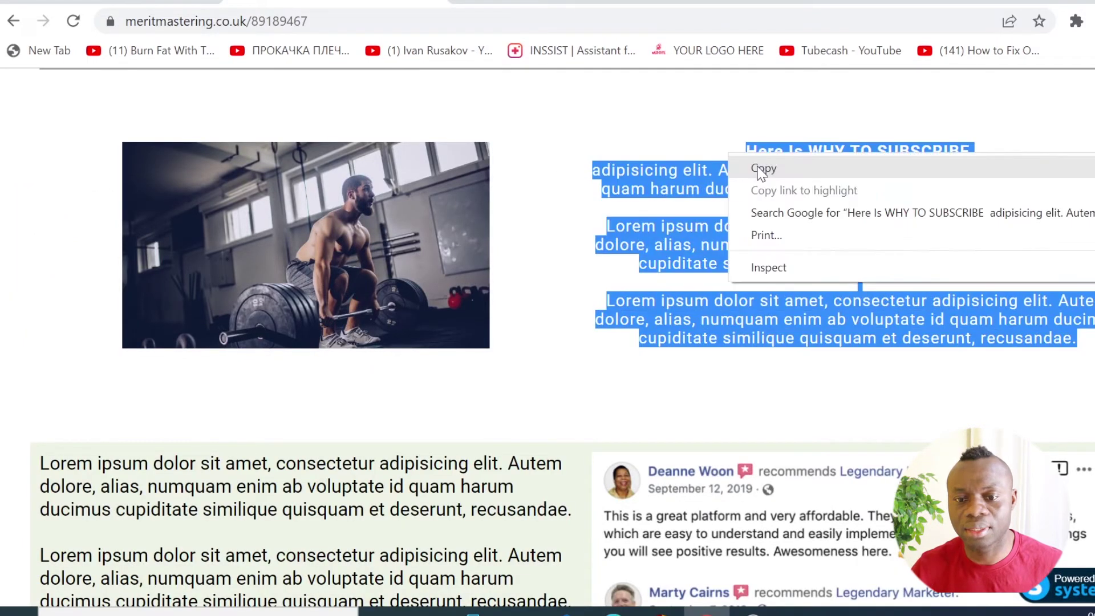
left_click(763, 166)
left_click(148, 2)
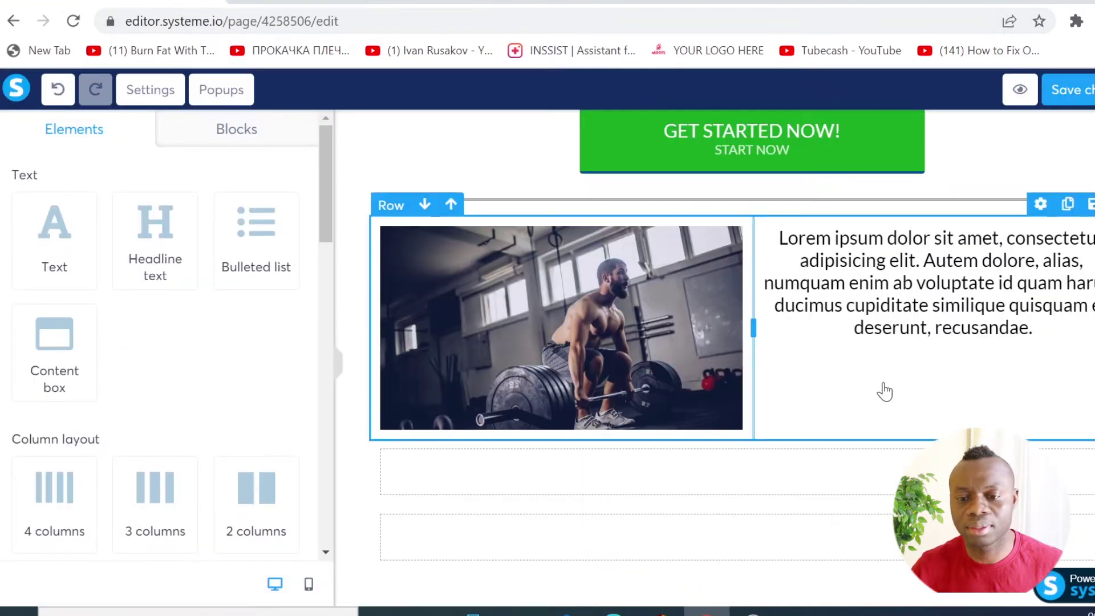
left_click(799, 240)
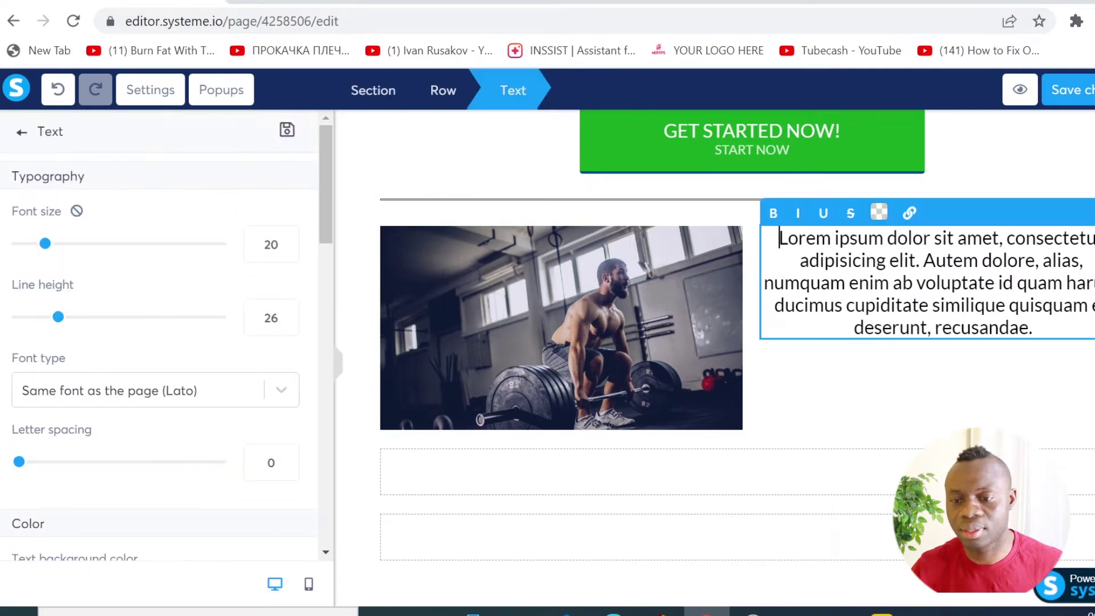
left_click_drag(1033, 328, 747, 230)
key("ctrl+v")
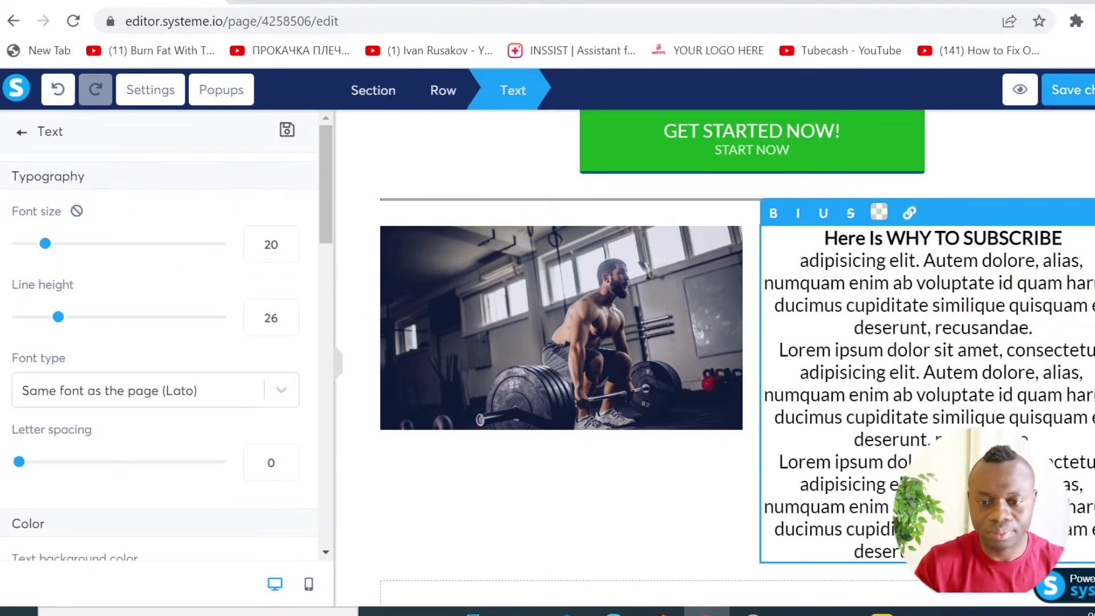
key("Escape")
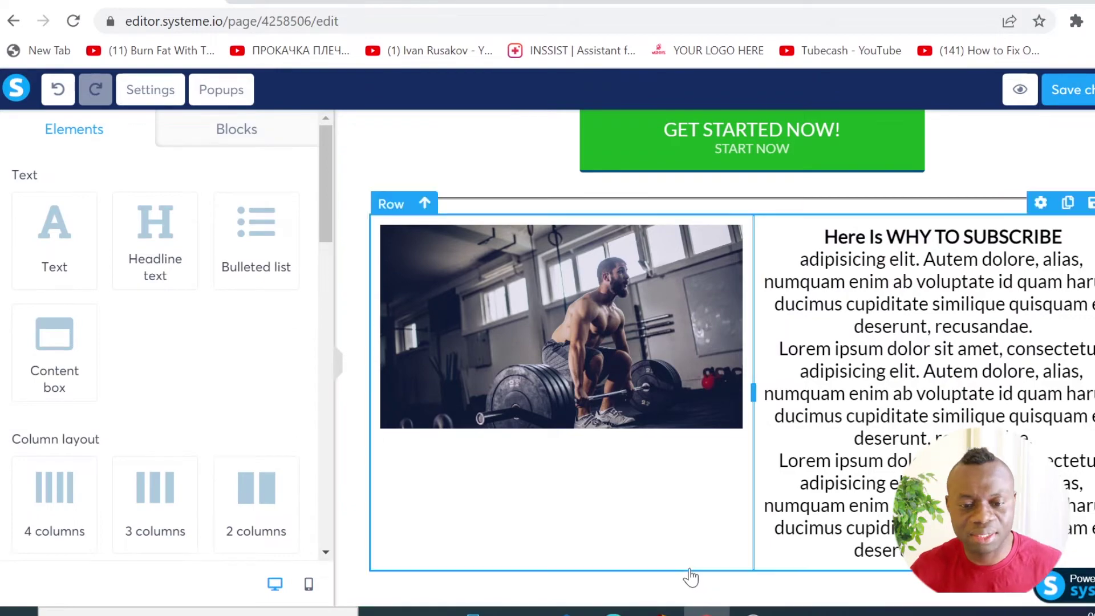
Duplicate the horizontal line below the "GET STARTED NOW!" button and move the copy below the image-and-text row.
scroll(690, 576, "up", 8)
scroll(736, 562, "down", 8)
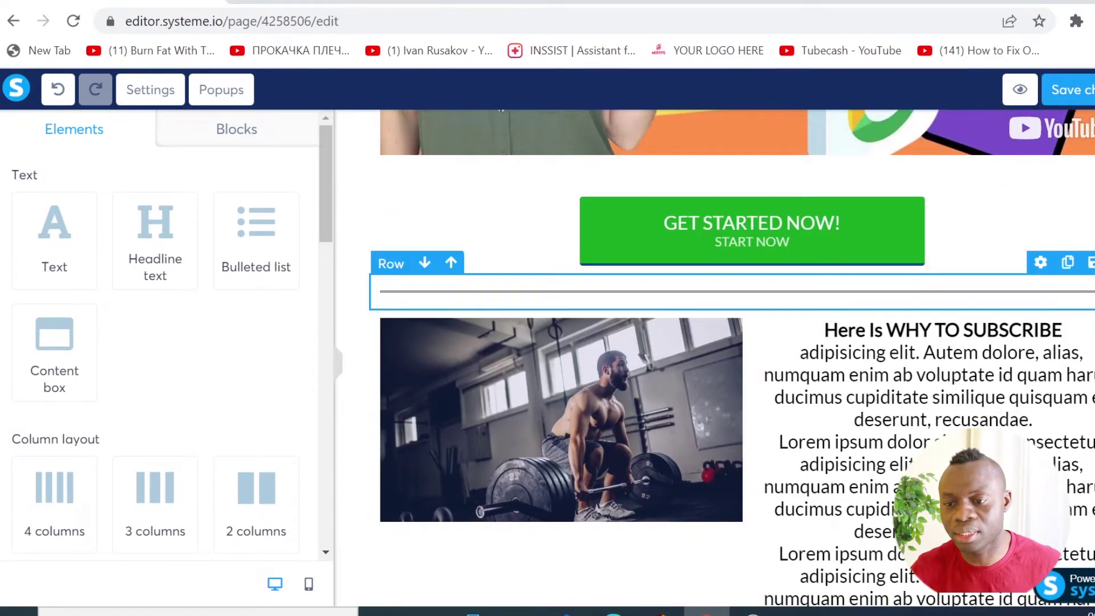
left_click(1041, 263)
left_click(1093, 294)
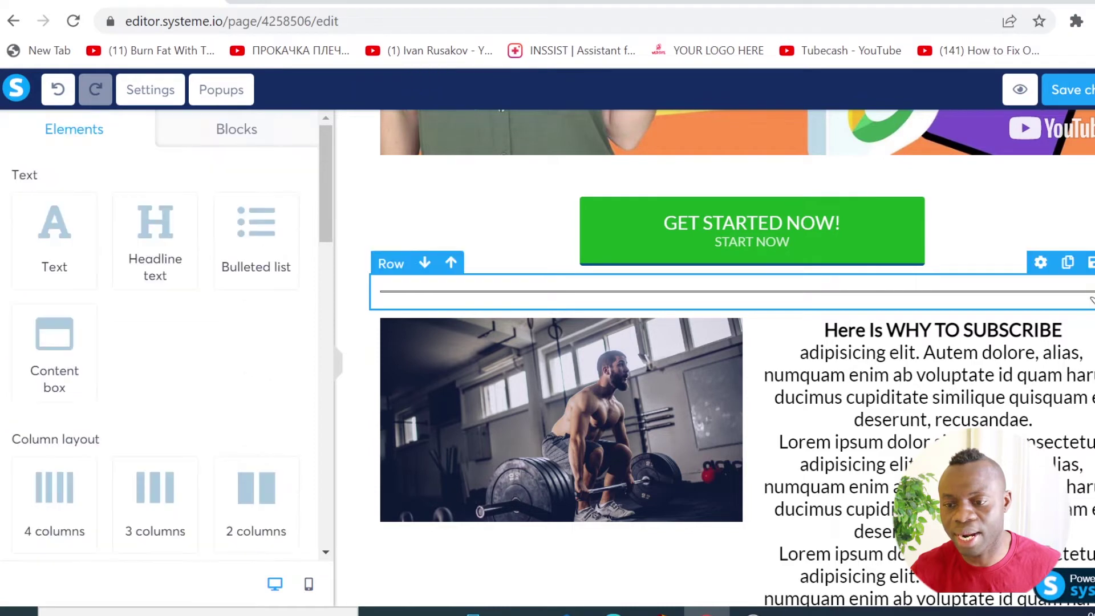
left_click(1068, 264)
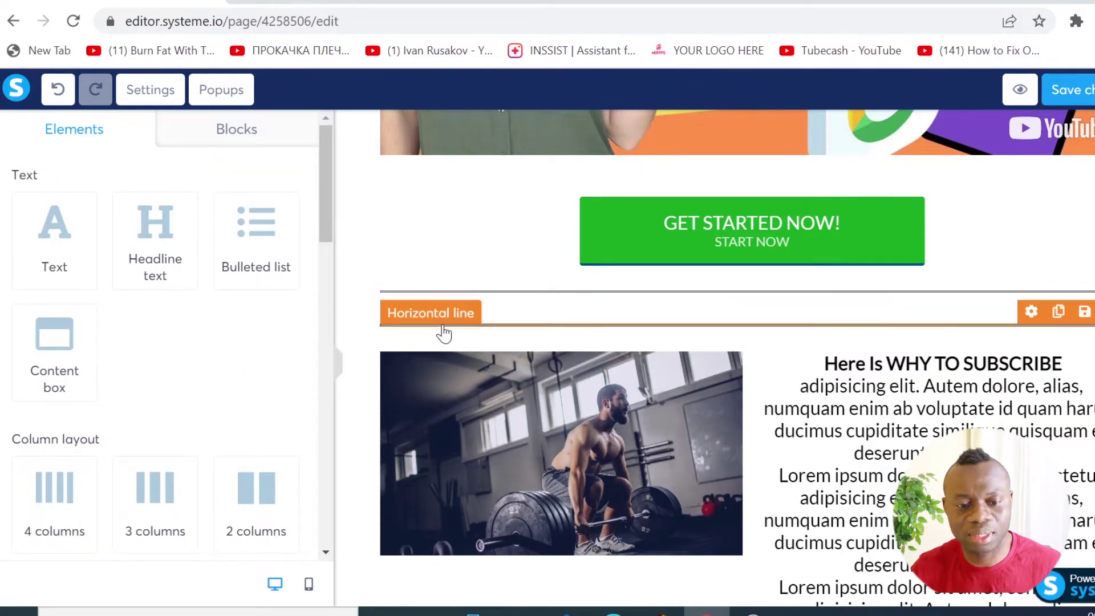
left_click_drag(490, 330, 720, 570)
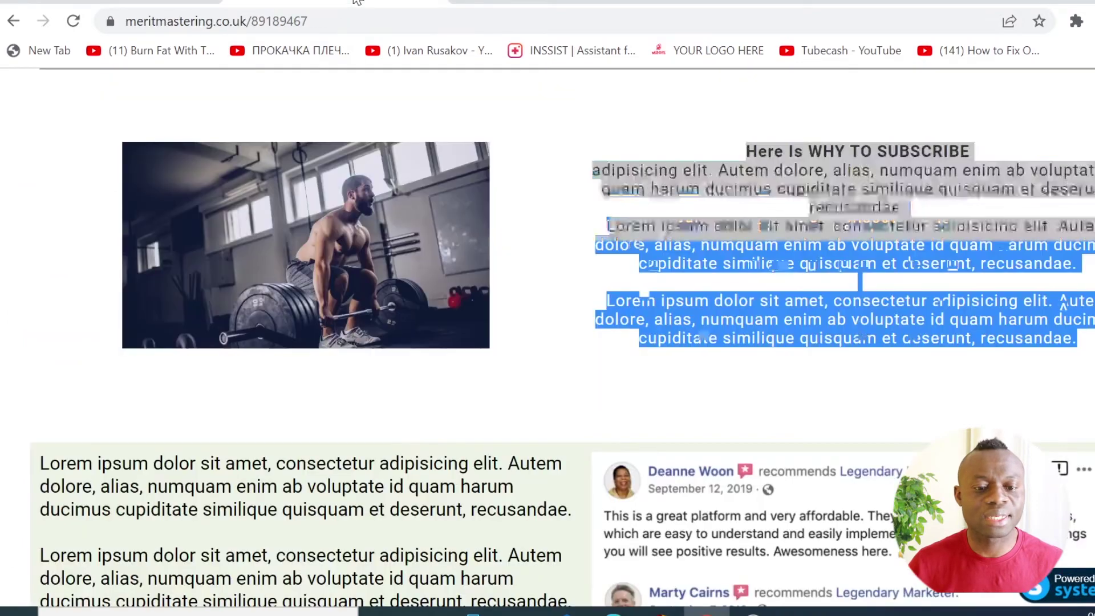
Examine the text, button and testimonials section below the image-and-text section on the example page.
scroll(557, 325, "down", 5)
scroll(627, 325, "up", 5)
scroll(704, 325, "down", 4)
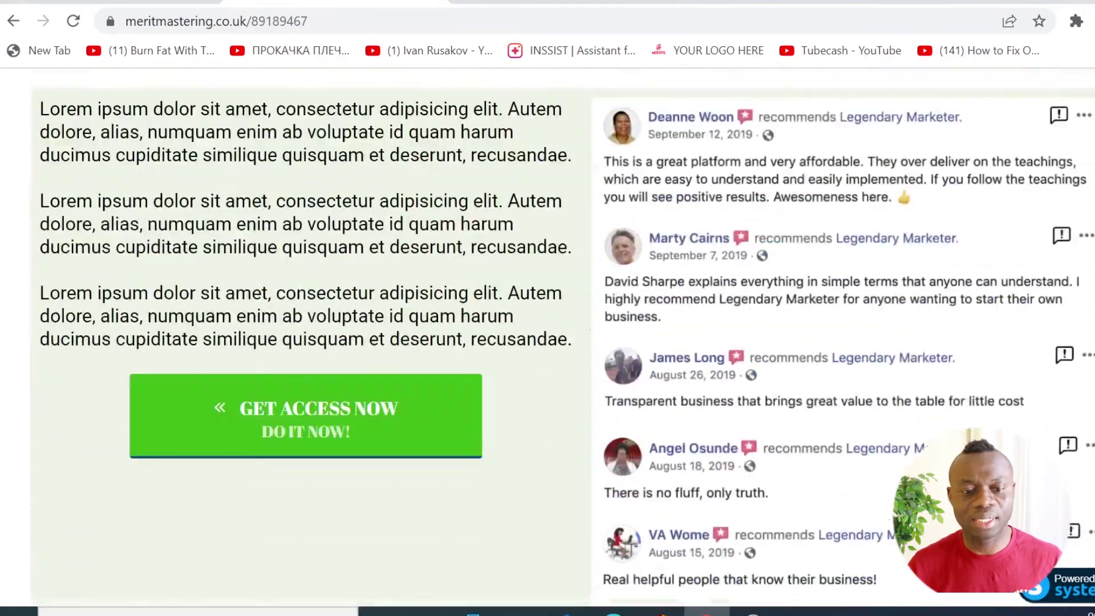
scroll(726, 573, "up", 5)
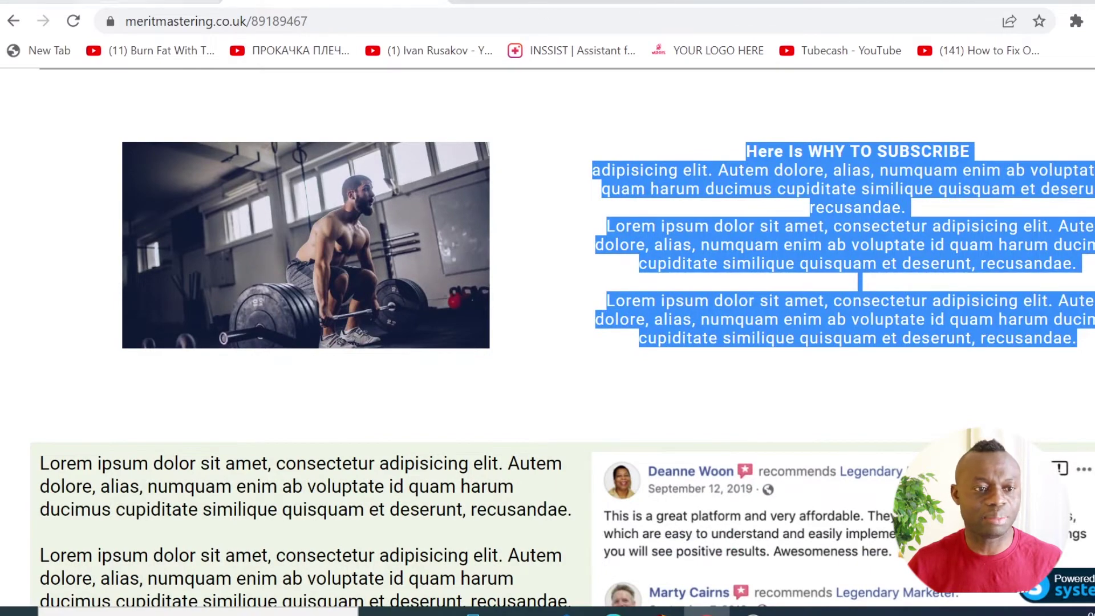
left_click(172, 10)
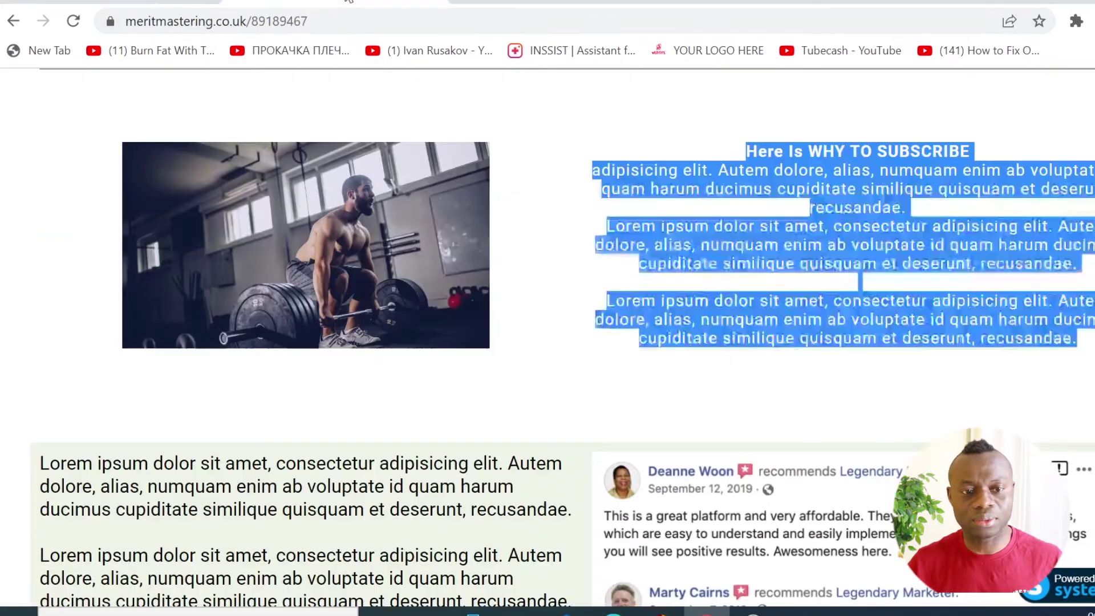
left_click(349, 5)
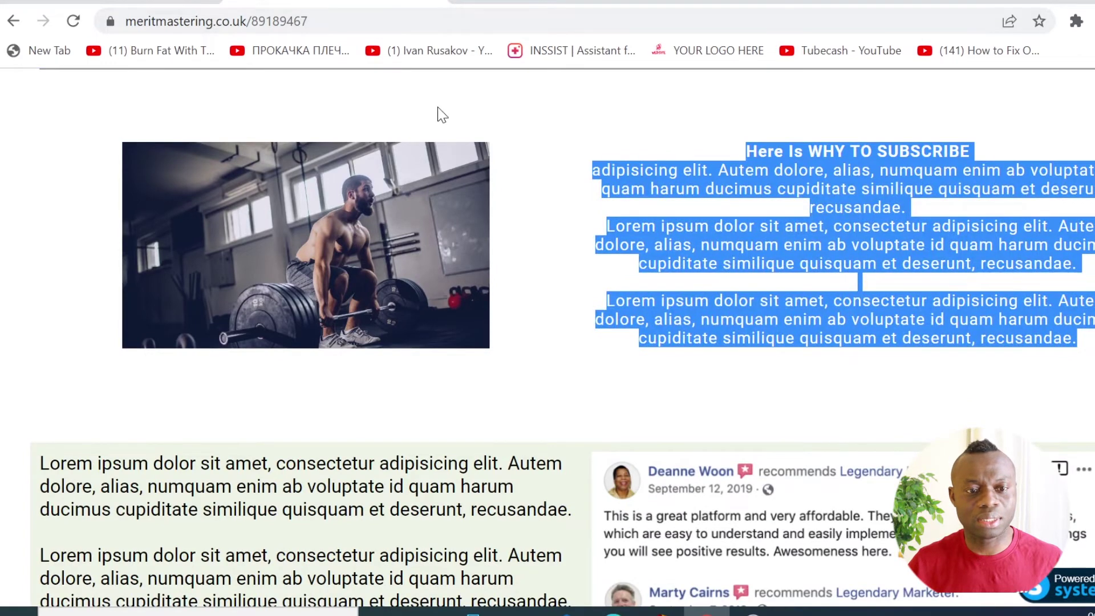
left_click(171, 3)
Check the margin settings of the image-and-text row in the editor.
scroll(605, 314, "down", 5)
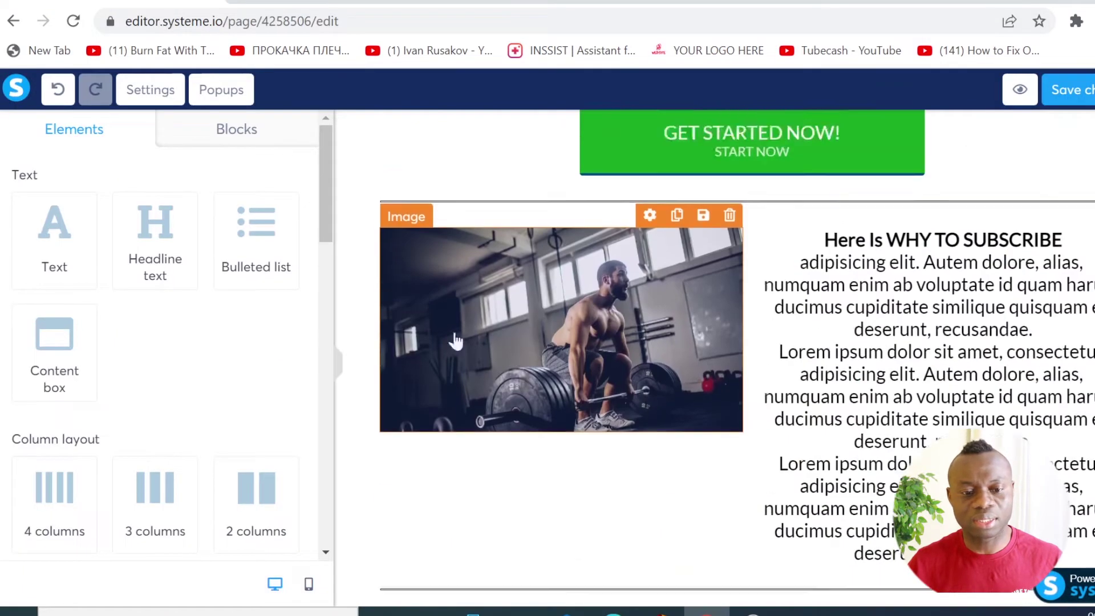
scroll(368, 384, "up", 1)
left_click(368, 387)
left_click(507, 416)
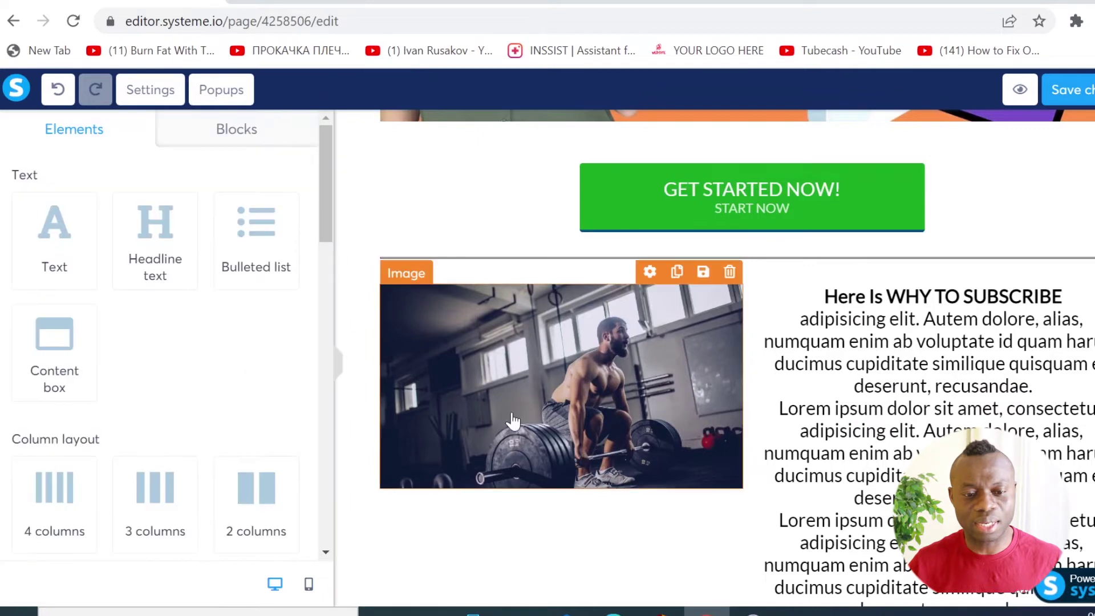
scroll(626, 421, "down", 2)
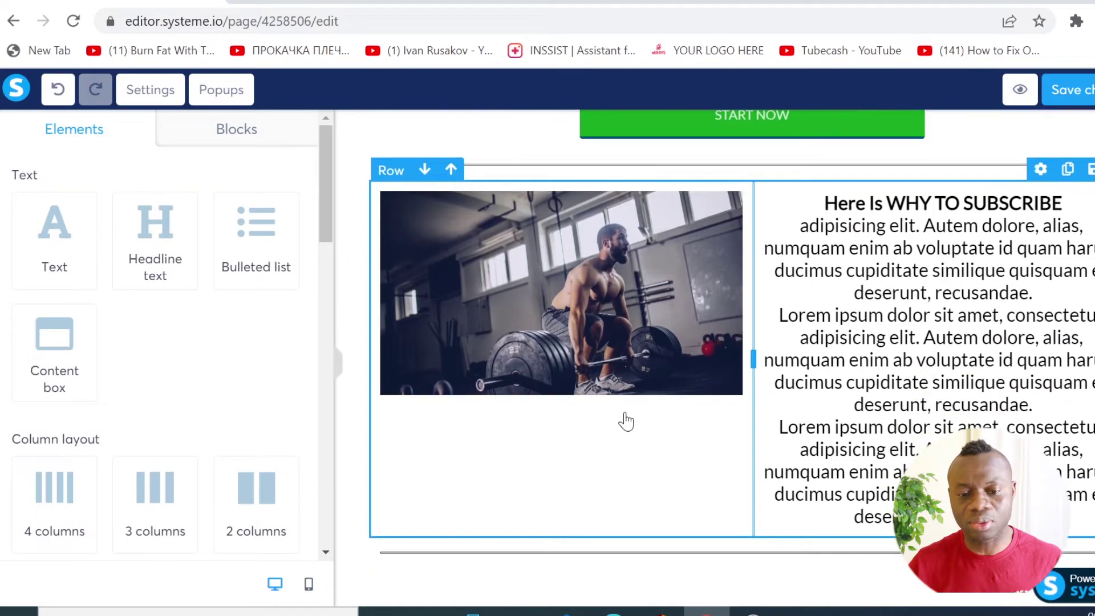
left_click(498, 458)
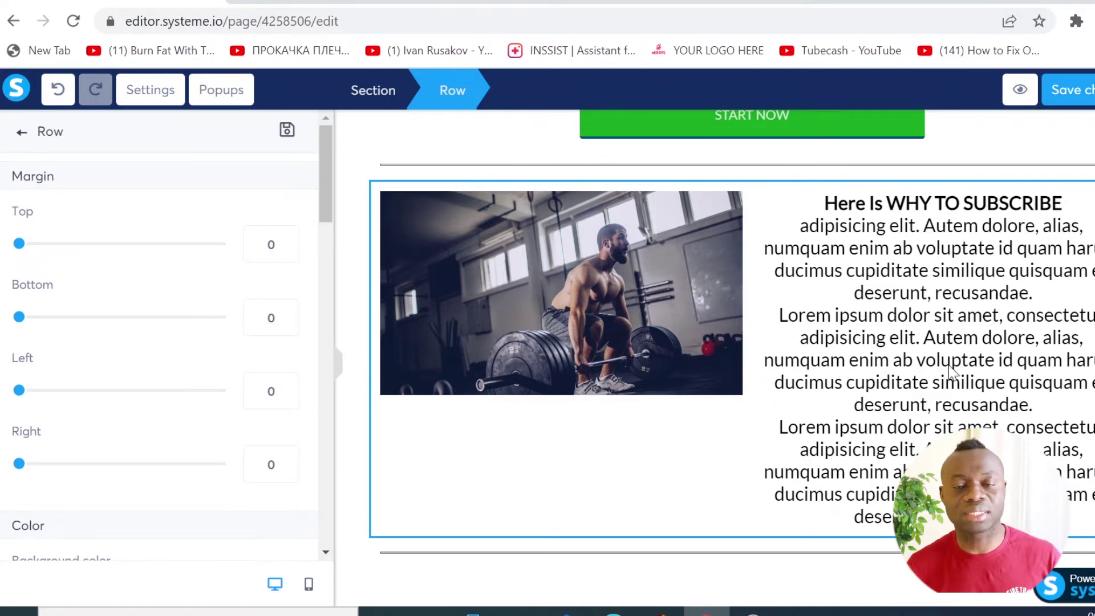
left_click(586, 463)
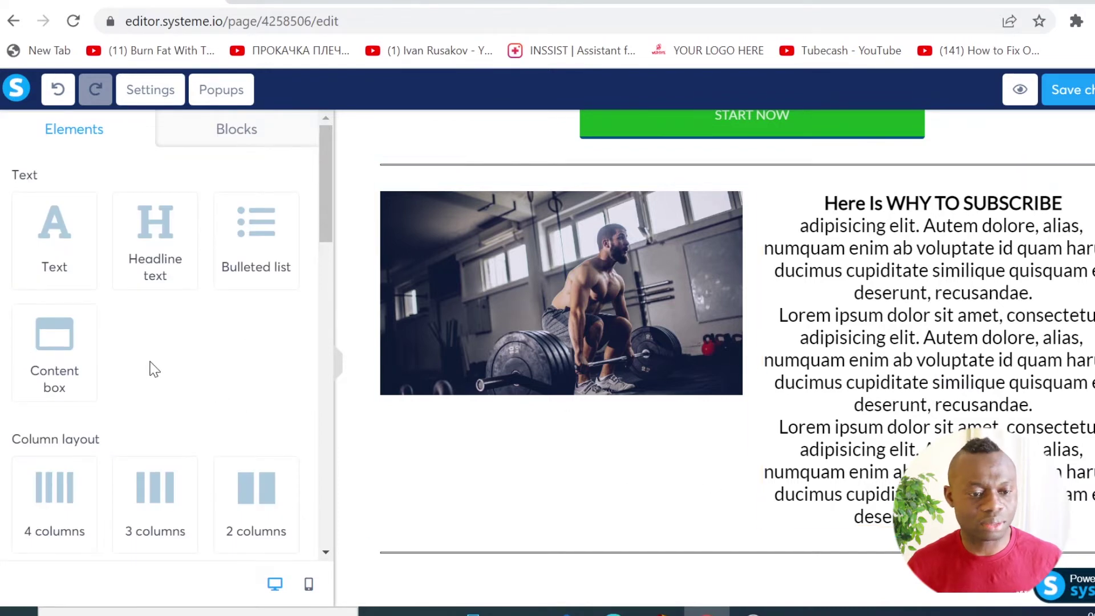
Add a 2 columns layout below the second horizontal line and place a Text element in its first column.
scroll(176, 381, "down", 3)
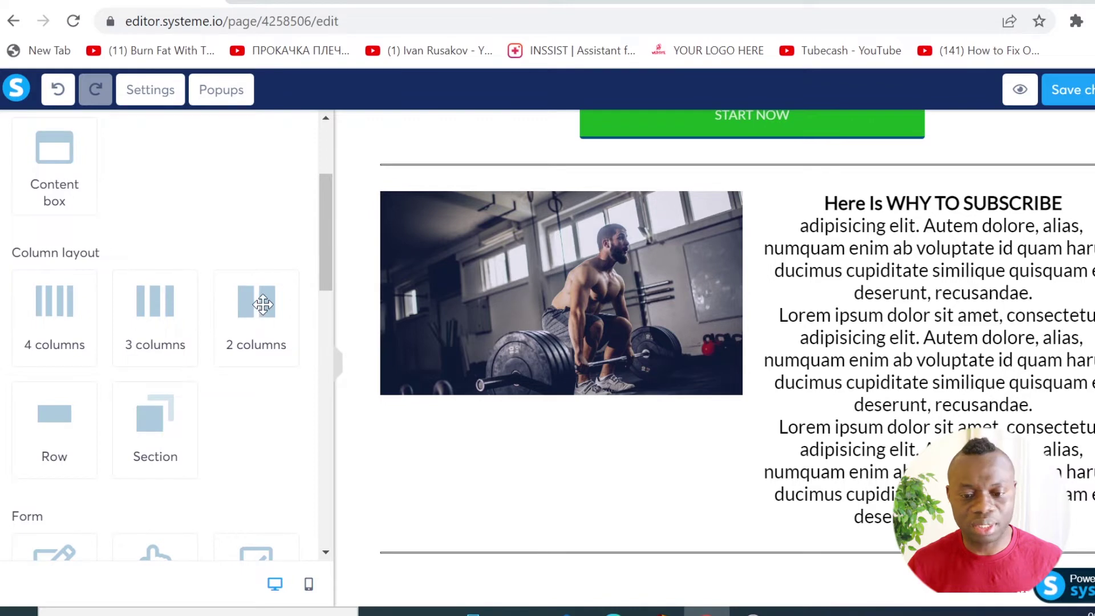
left_click(260, 309)
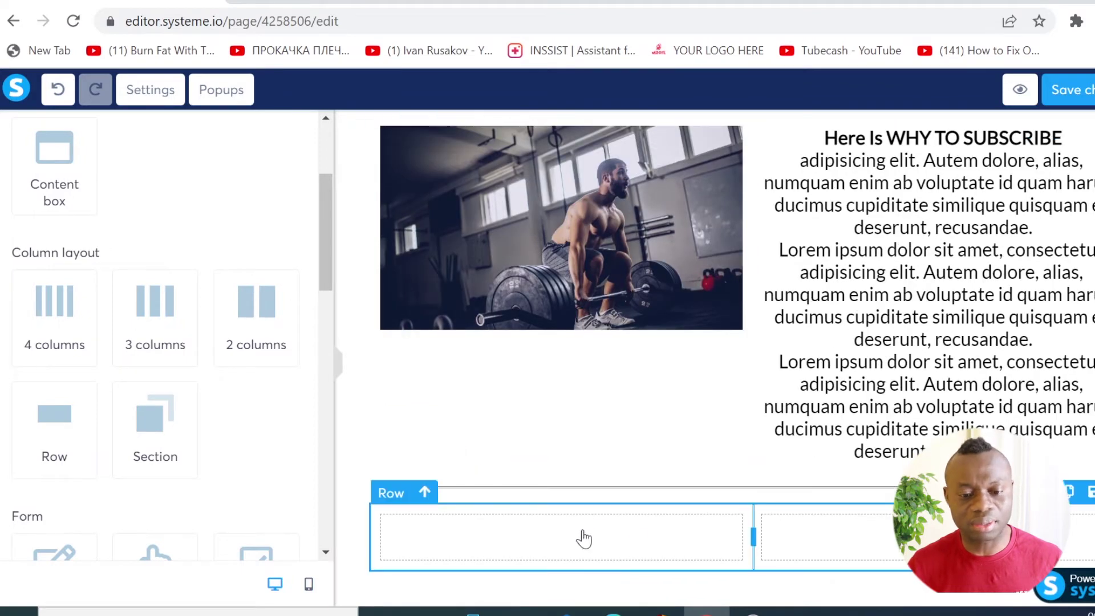
scroll(107, 348, "down", 5)
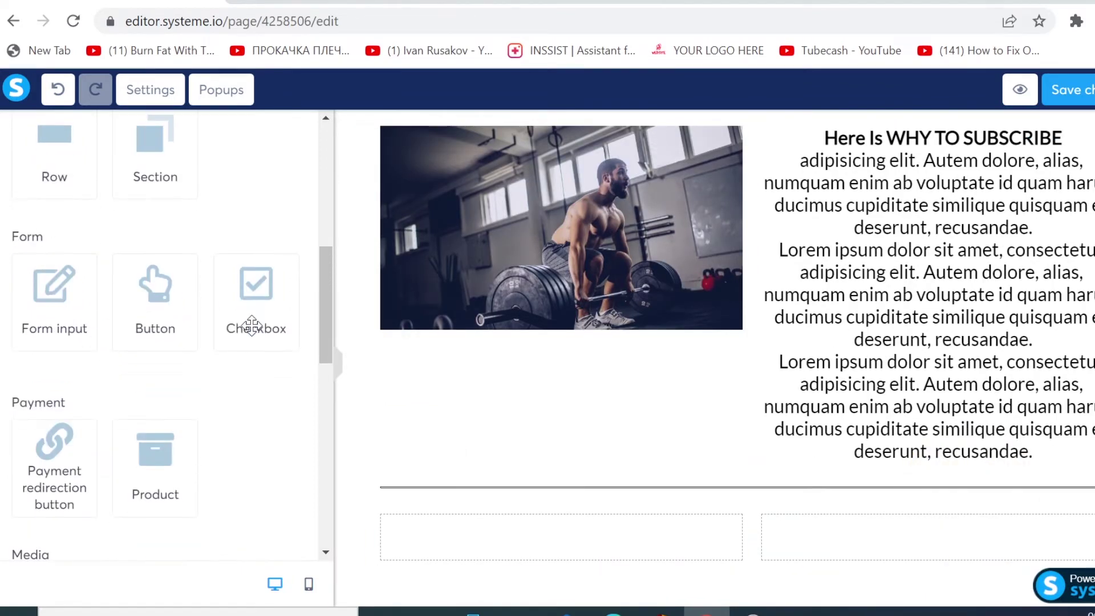
scroll(251, 326, "up", 8)
left_click(54, 241)
left_click_drag(636, 506, 582, 459)
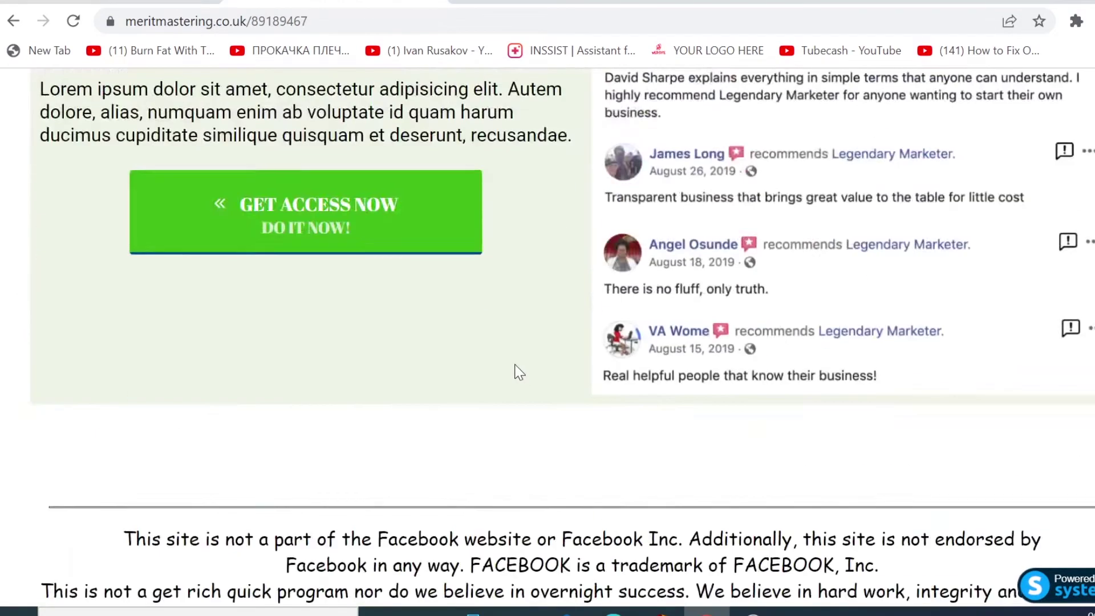
Replace the new text element's placeholder with the three Lorem ipsum paragraphs copied from the example page's testimonials section.
left_click_drag(513, 371, 128, 154)
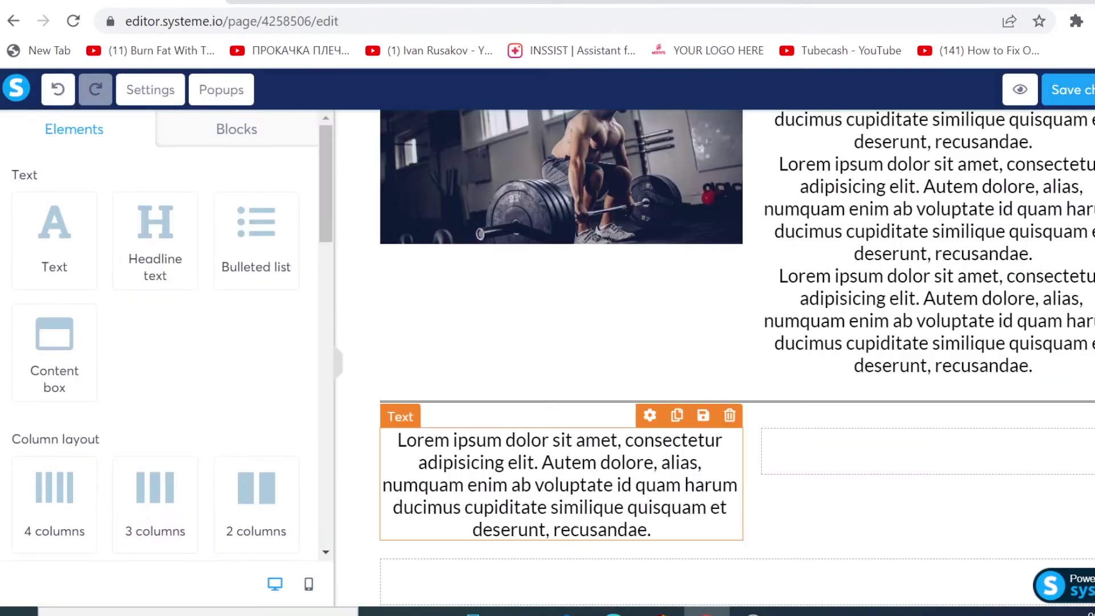
key("ctrl+v")
key("Escape")
Add an Image element using the uploaded testimonials image 61aab62eaa98a9e92f3854e7.png and place it in the new row's second column.
scroll(104, 317, "down", 5)
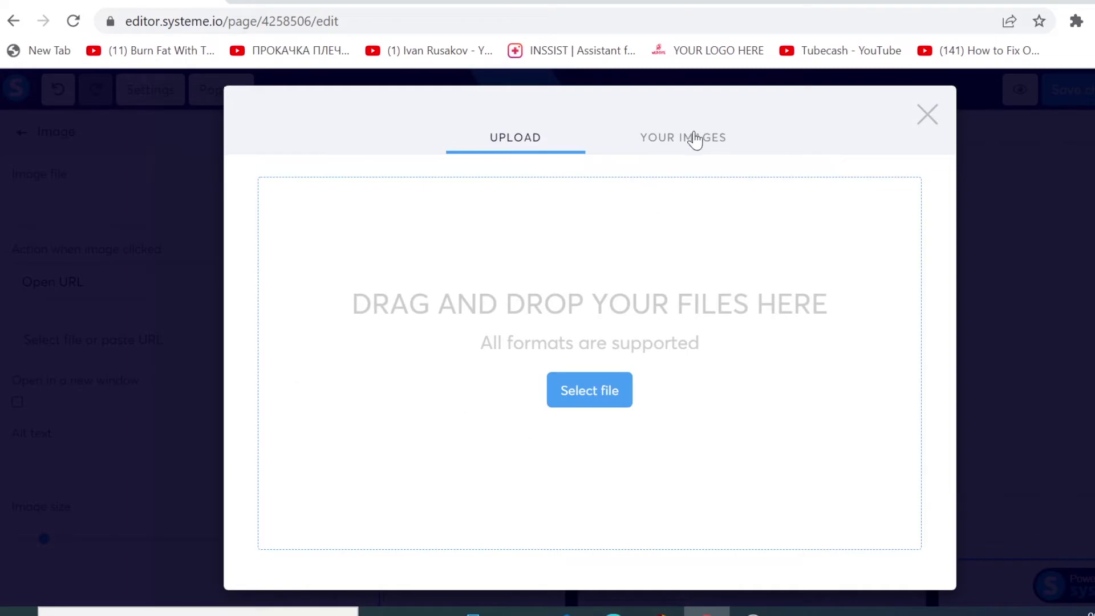
left_click(693, 136)
scroll(531, 331, "down", 2)
scroll(541, 320, "up", 2)
left_click(431, 228)
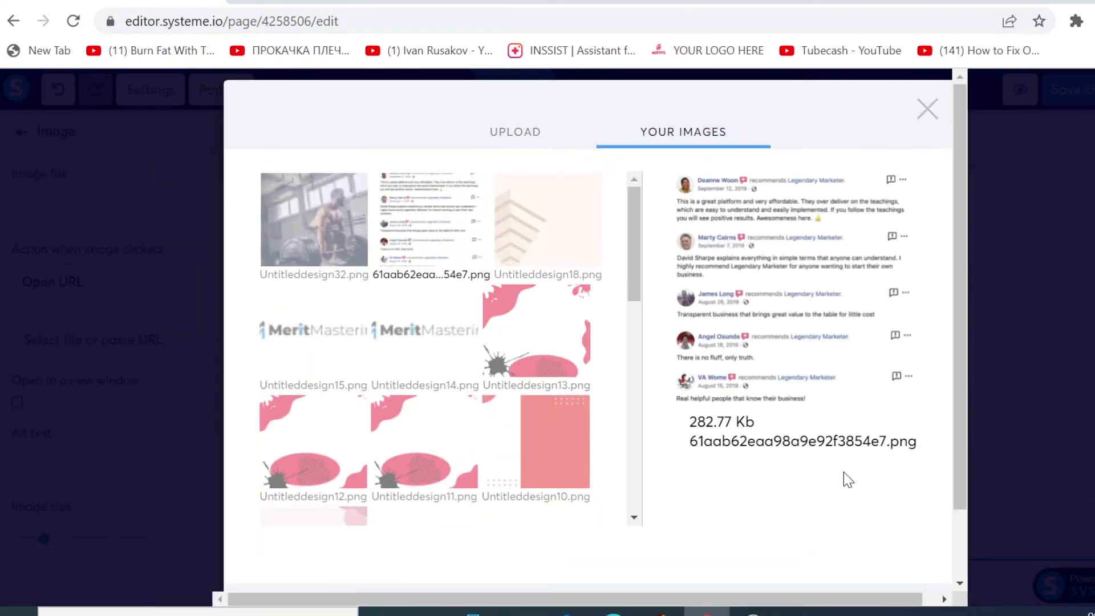
scroll(844, 473, "down", 3)
left_click(829, 486)
left_click_drag(720, 597, 861, 388)
scroll(890, 410, "down", 3)
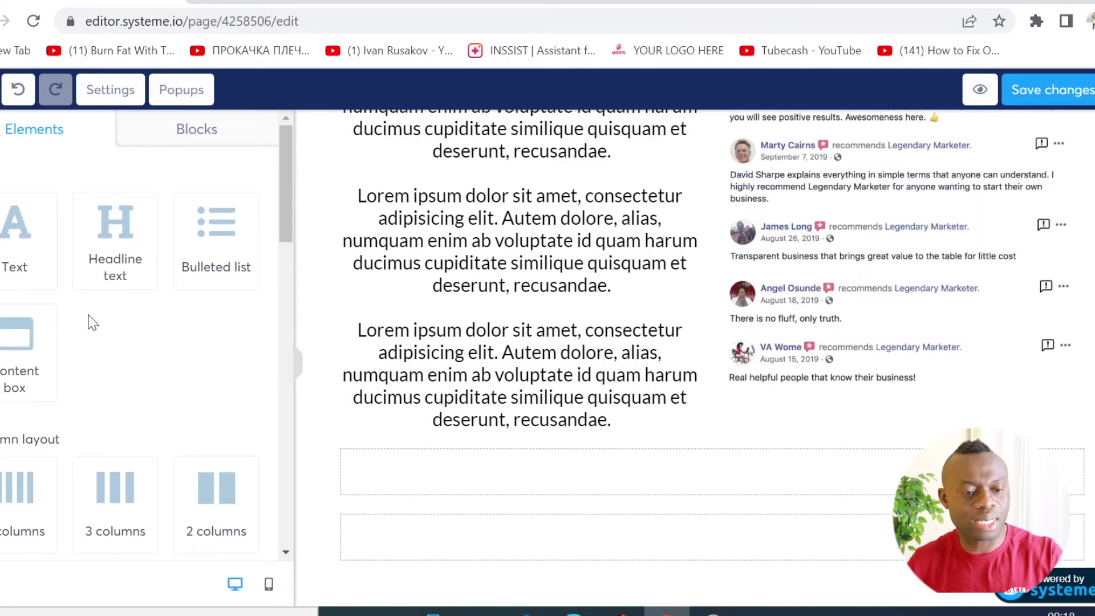
Delete the first empty row below the text-and-testimonials section.
left_click(596, 488)
left_click(1067, 478)
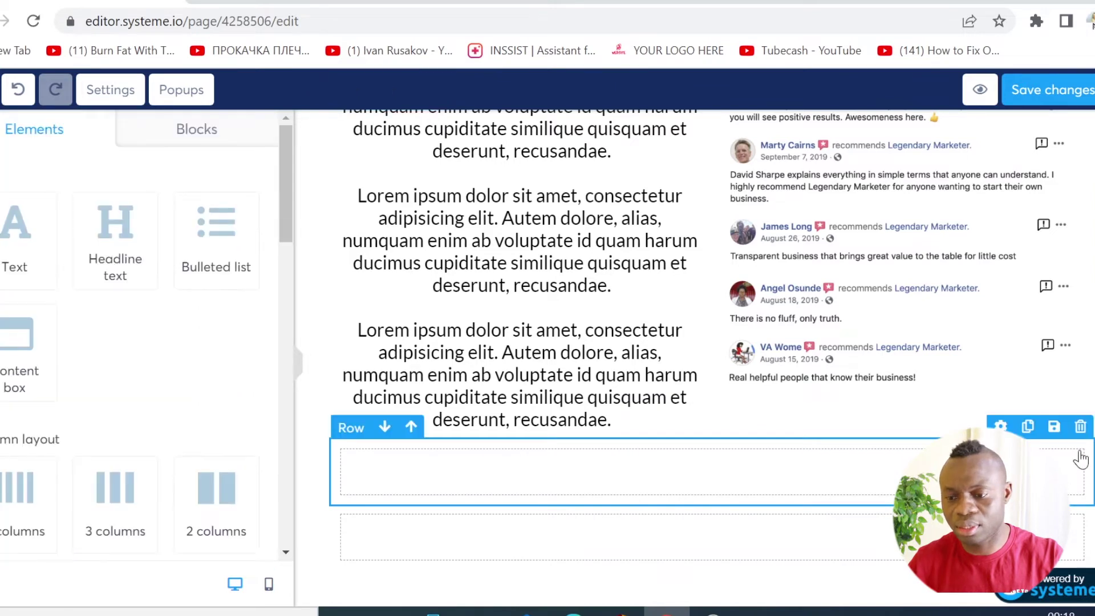
left_click(1081, 429)
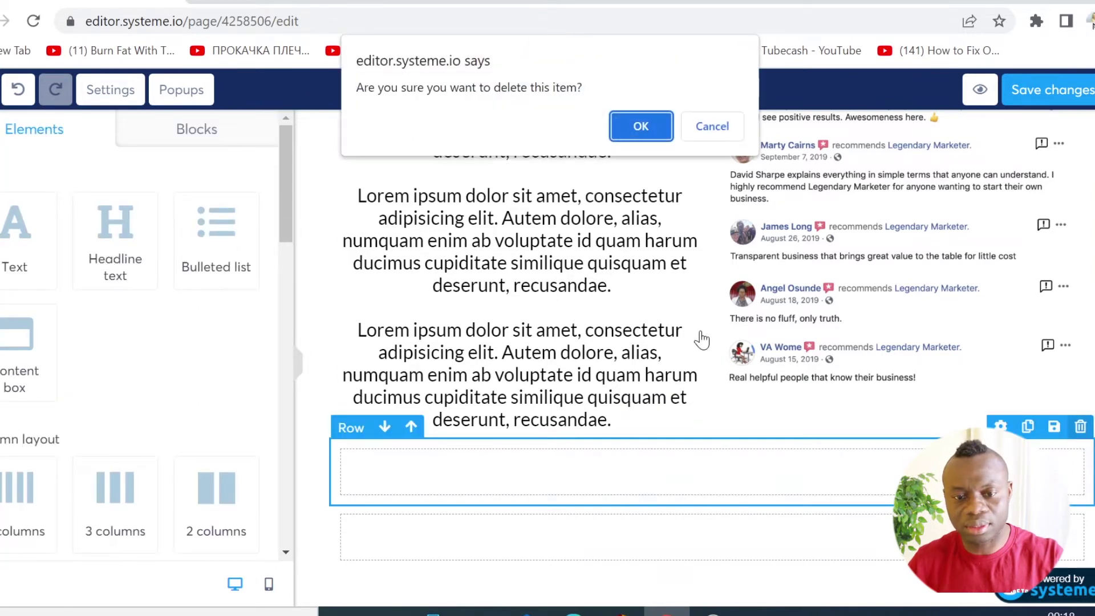
left_click(647, 134)
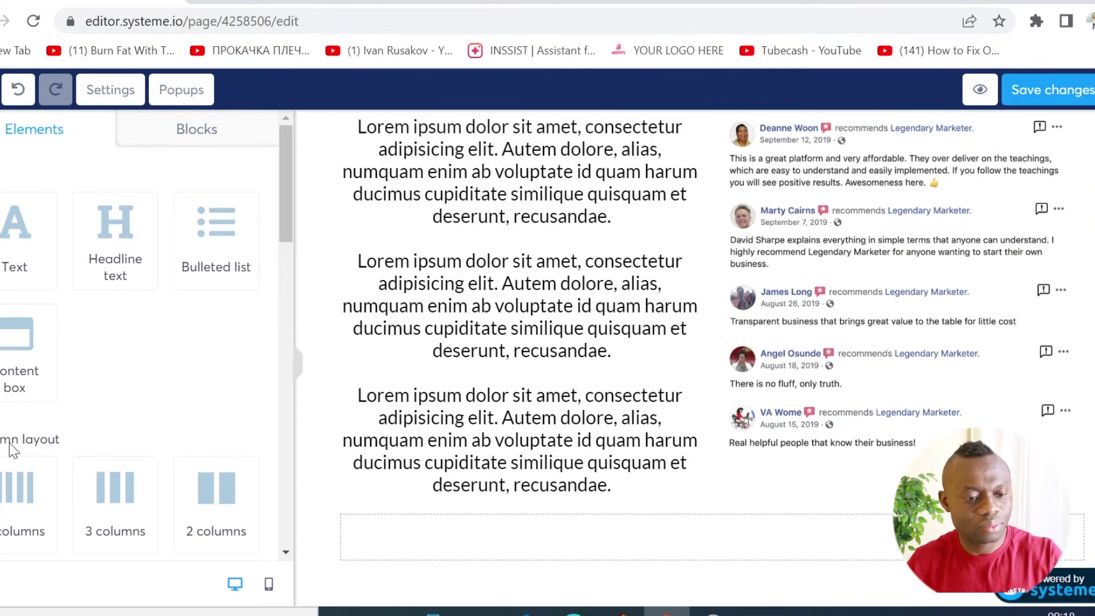
Duplicate the GET STARTED NOW! button, move the copy below the text in the testimonials row's first column, and delete the empty row beneath.
scroll(161, 339, "down", 3)
scroll(445, 359, "up", 10)
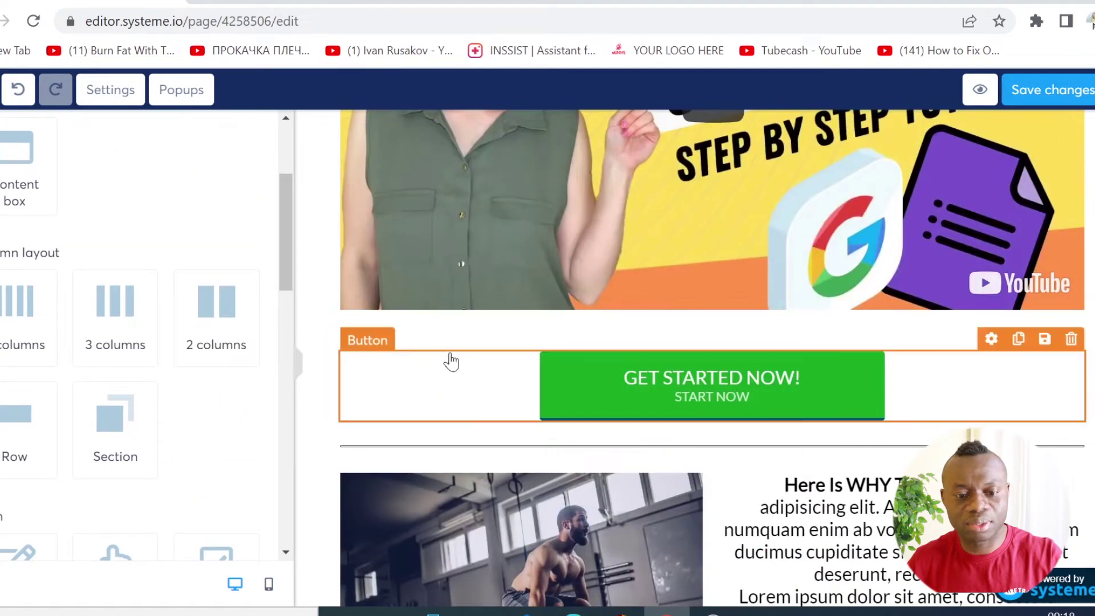
left_click(438, 396)
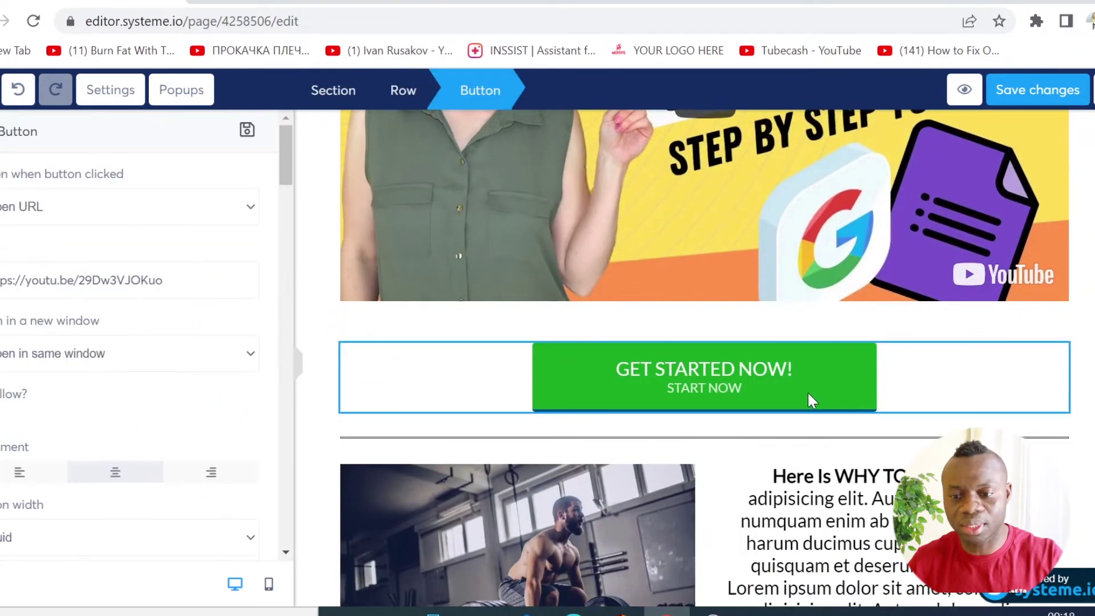
left_click(450, 379)
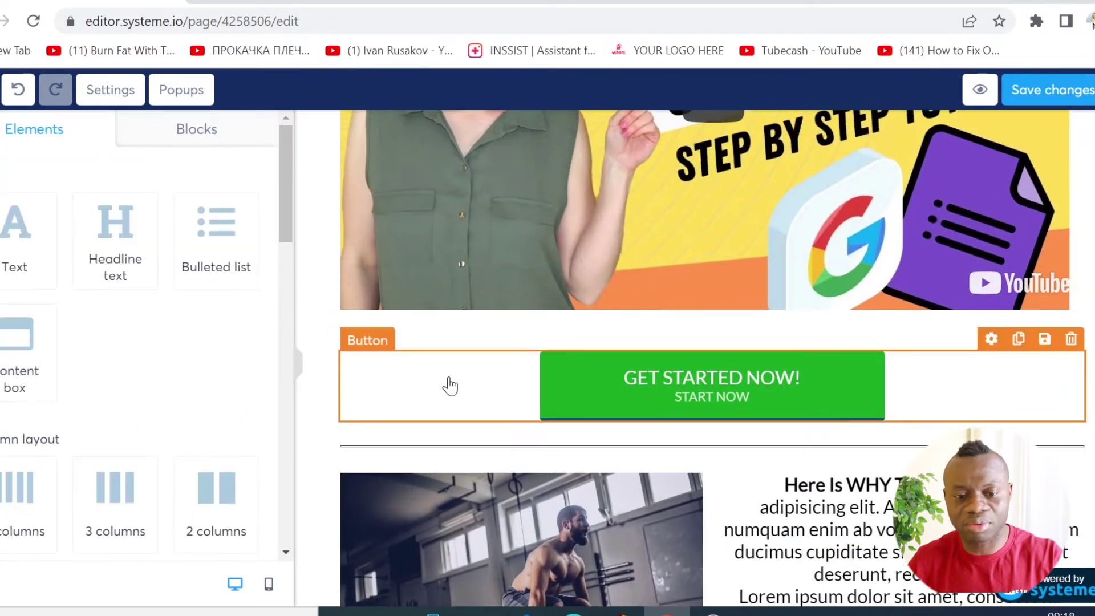
left_click(1018, 340)
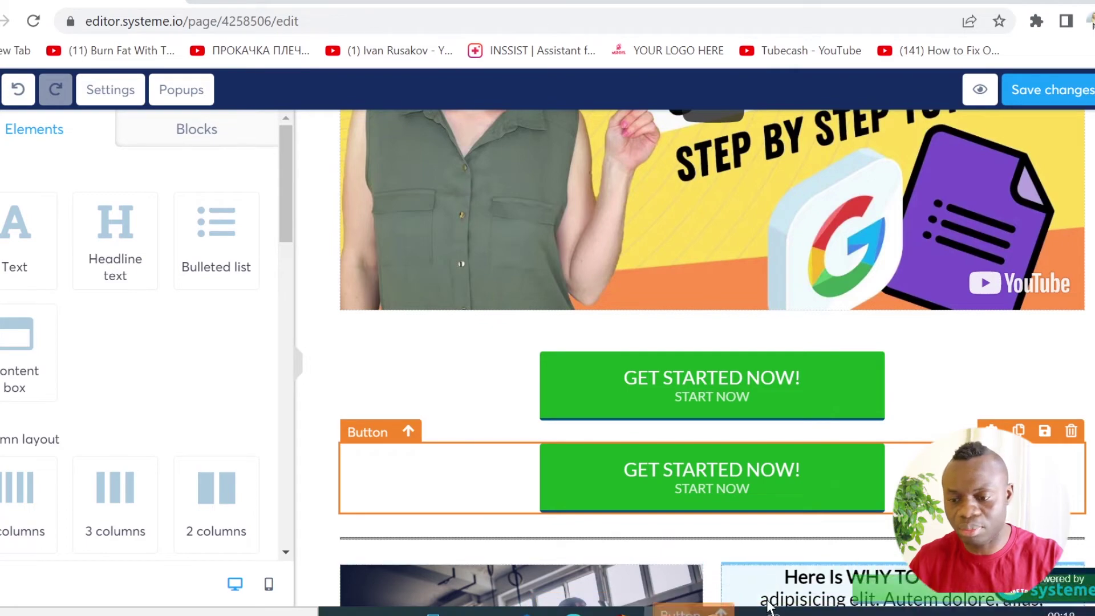
left_click_drag(794, 478, 772, 325)
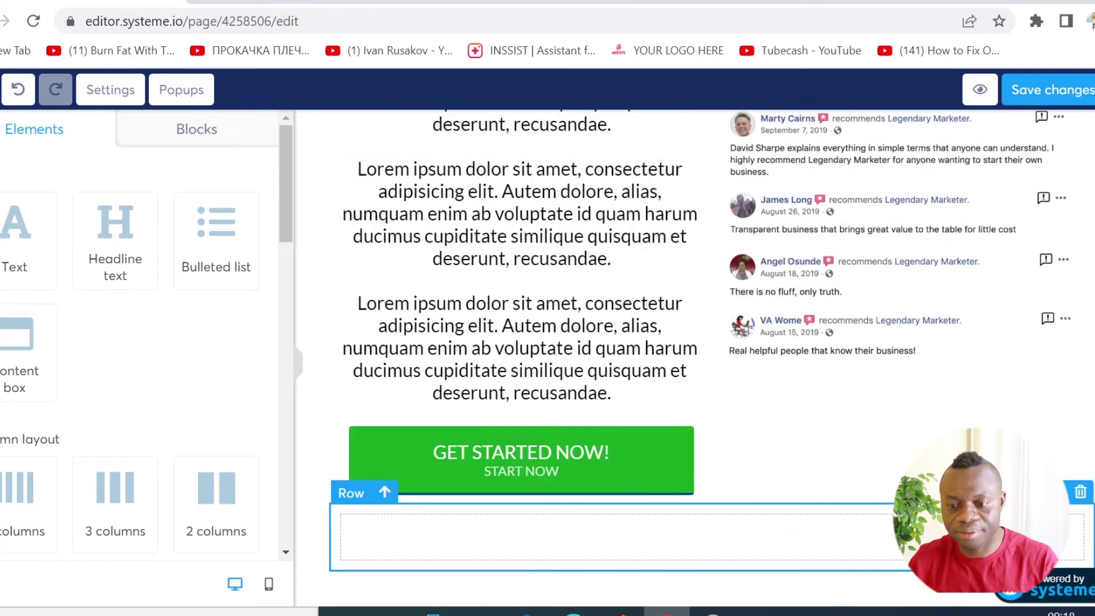
left_click(1081, 494)
key("Return")
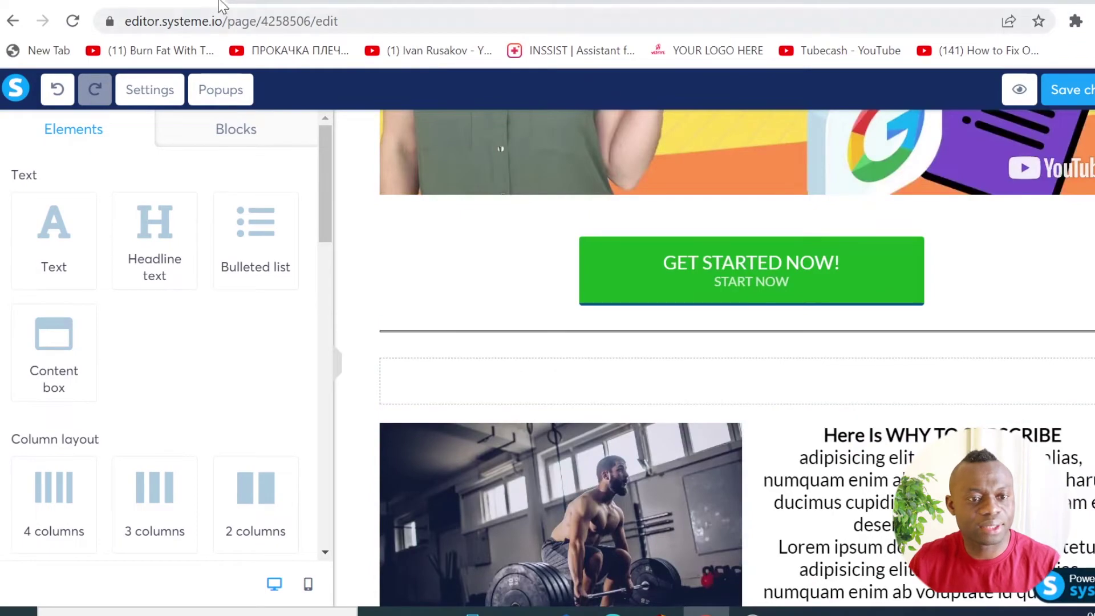
Compare the example page's testimonials section and footer disclaimer with the sections built so far in the editor.
left_click(221, 5)
scroll(547, 342, "down", 8)
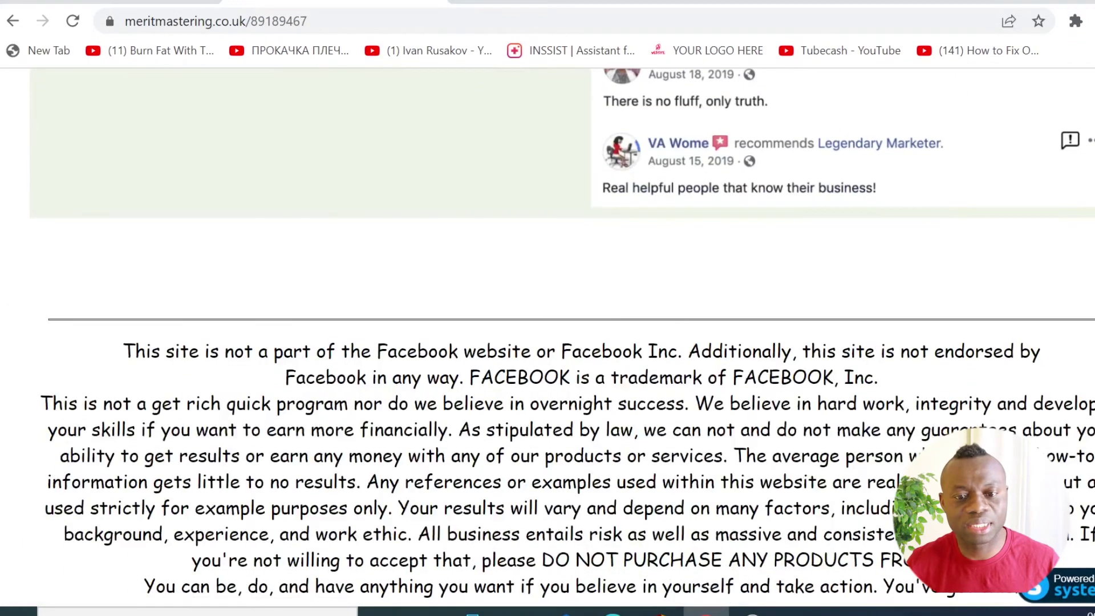
scroll(548, 342, "down", 1)
scroll(477, 302, "up", 6)
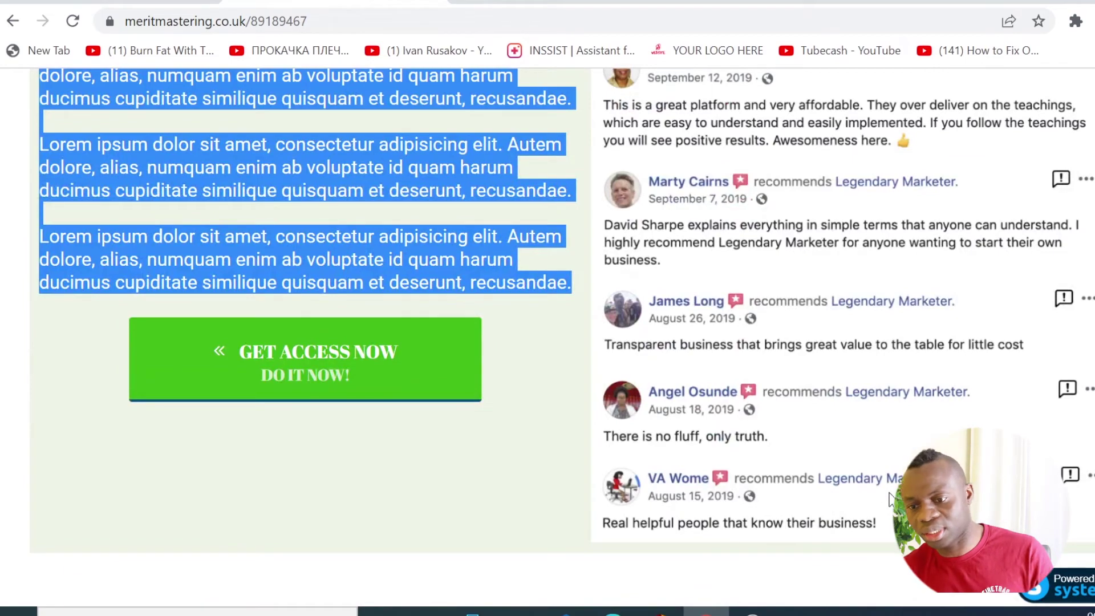
left_click(136, 4)
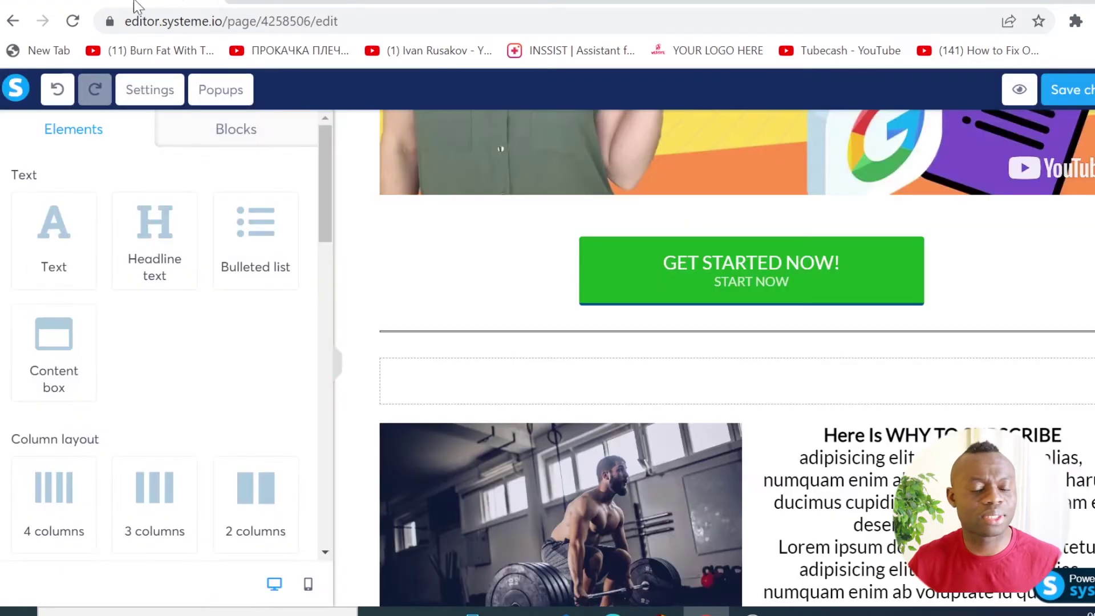
scroll(827, 482, "down", 5)
scroll(717, 469, "down", 5)
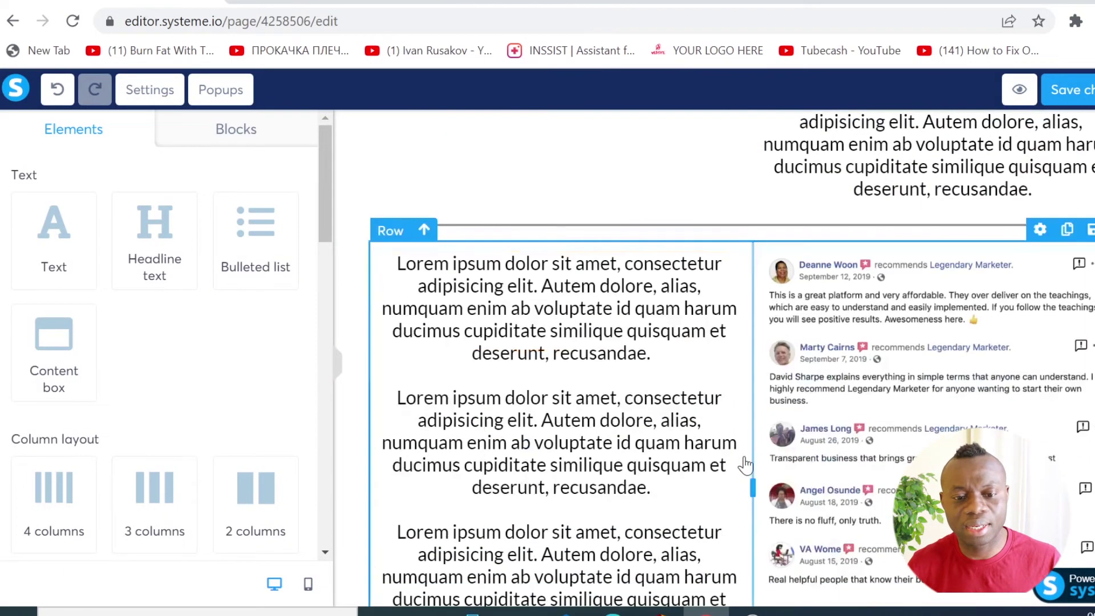
scroll(745, 445, "up", 5)
scroll(744, 445, "down", 6)
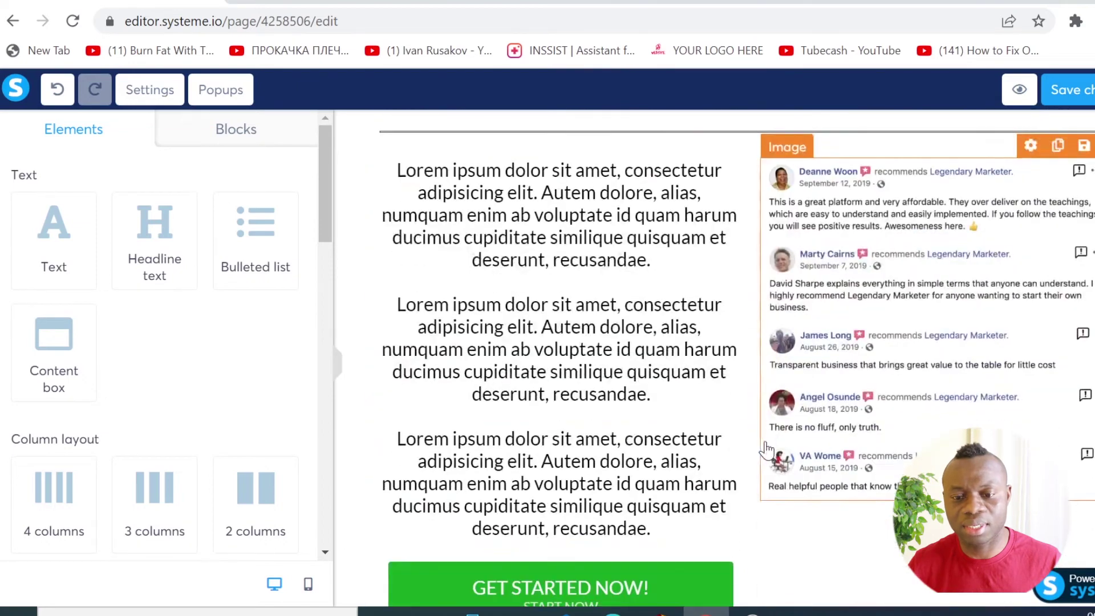
Set the background color of the row containing the text and testimonials image to the light pink EDE0DD.
left_click(587, 342)
left_click(859, 368)
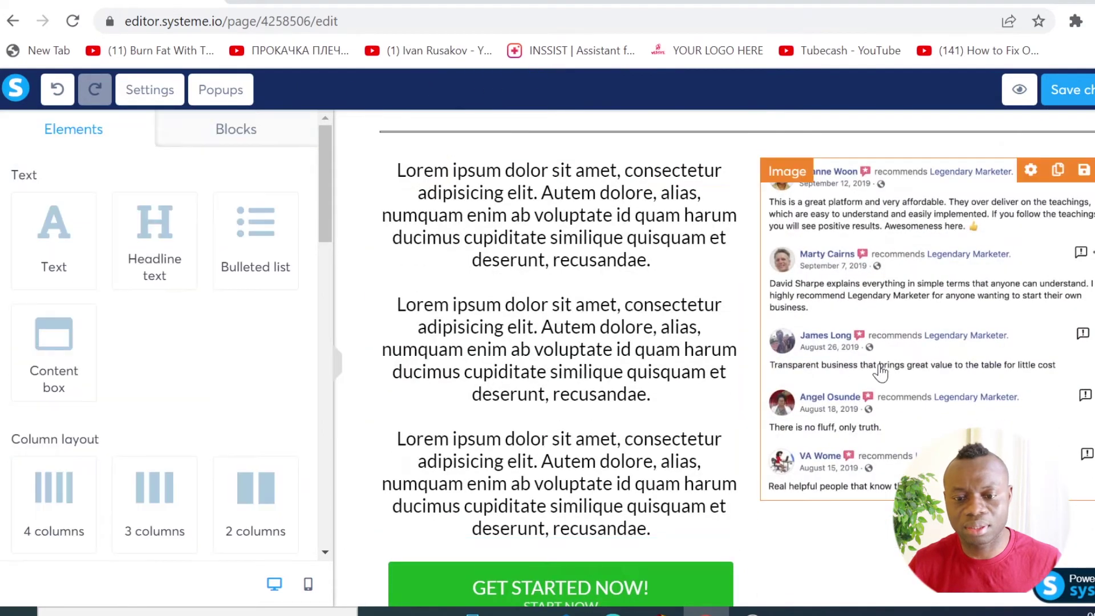
left_click(762, 391)
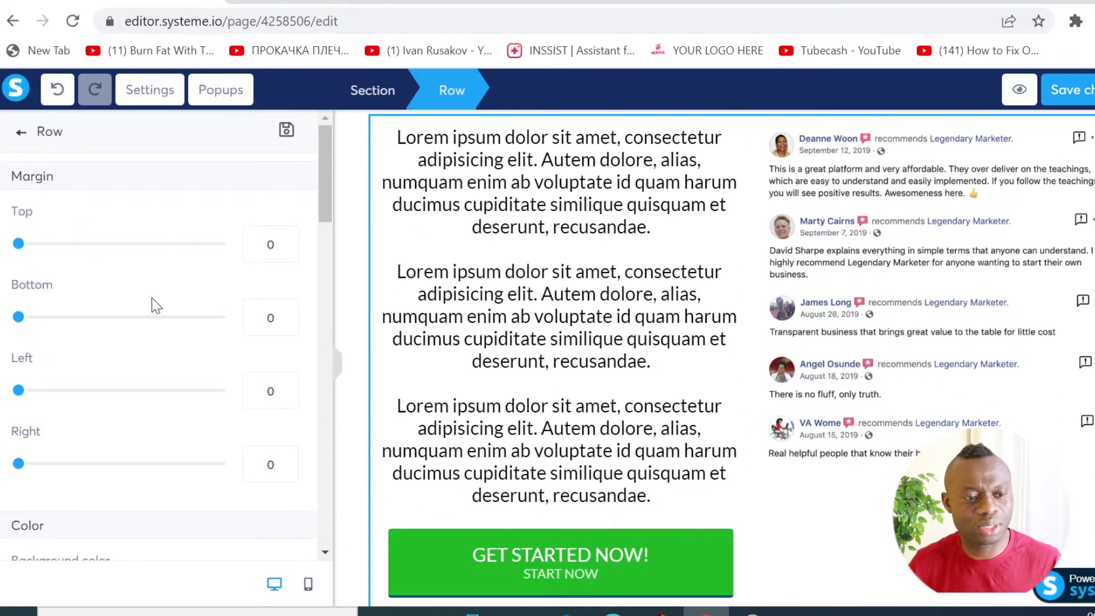
scroll(191, 306, "down", 15)
scroll(205, 331, "up", 5)
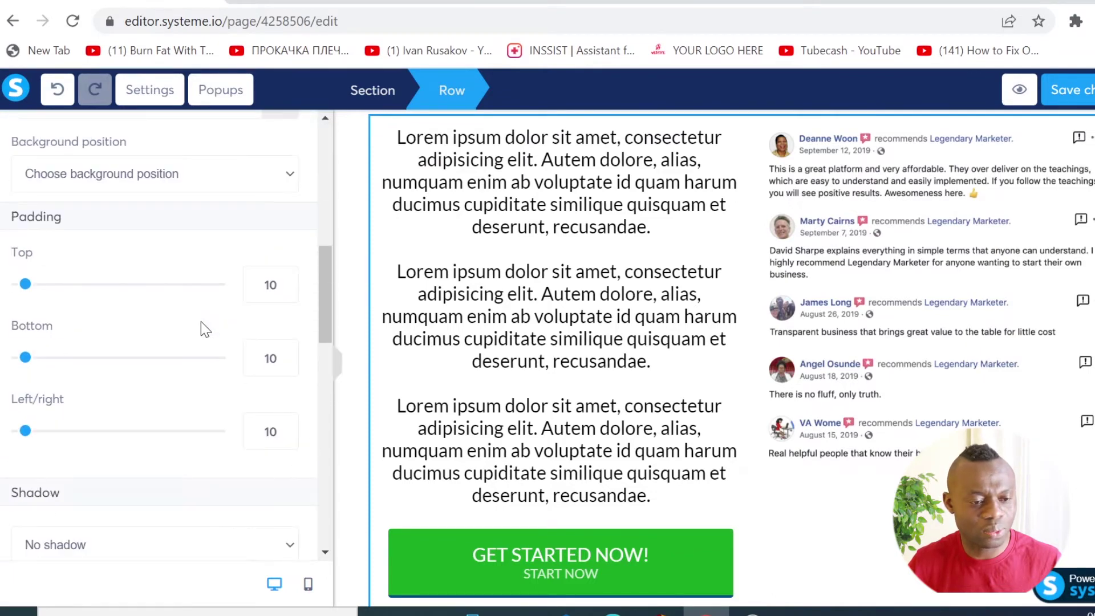
scroll(94, 294, "up", 3)
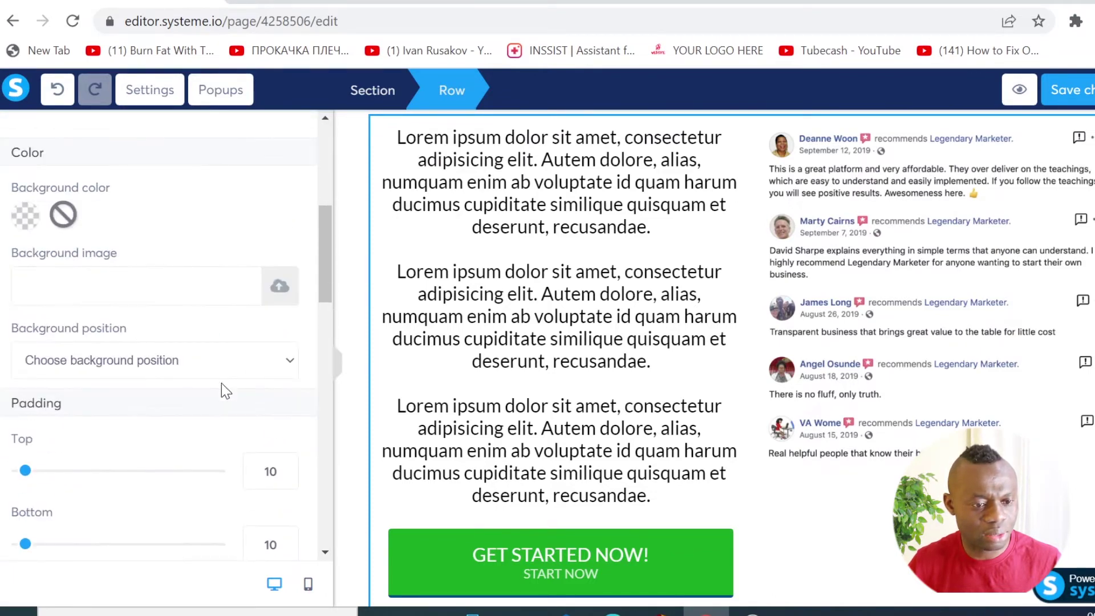
left_click(25, 215)
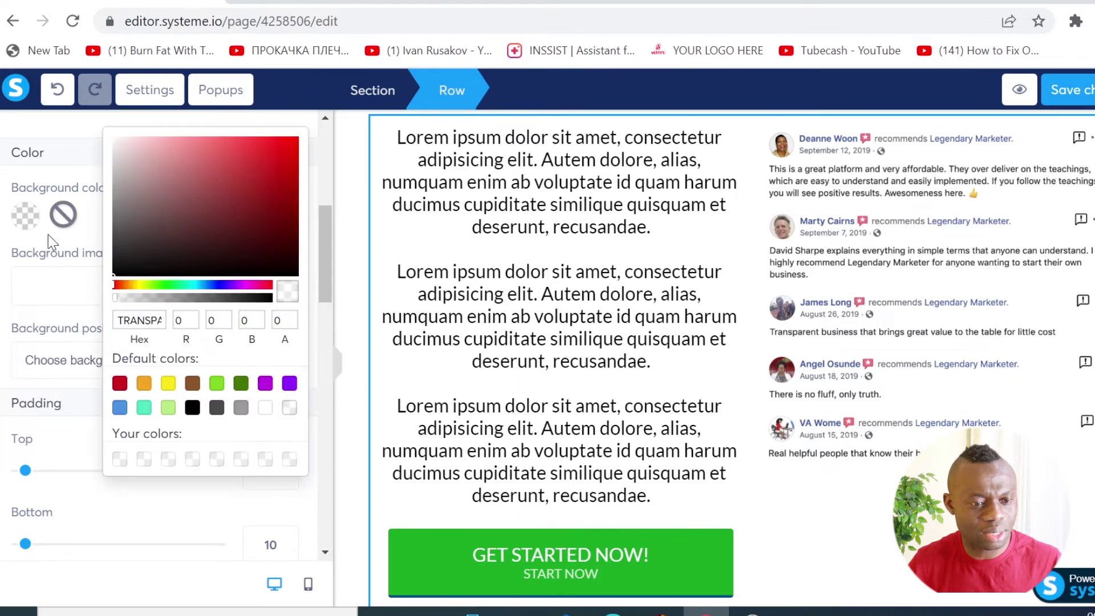
left_click(141, 285)
left_click(155, 285)
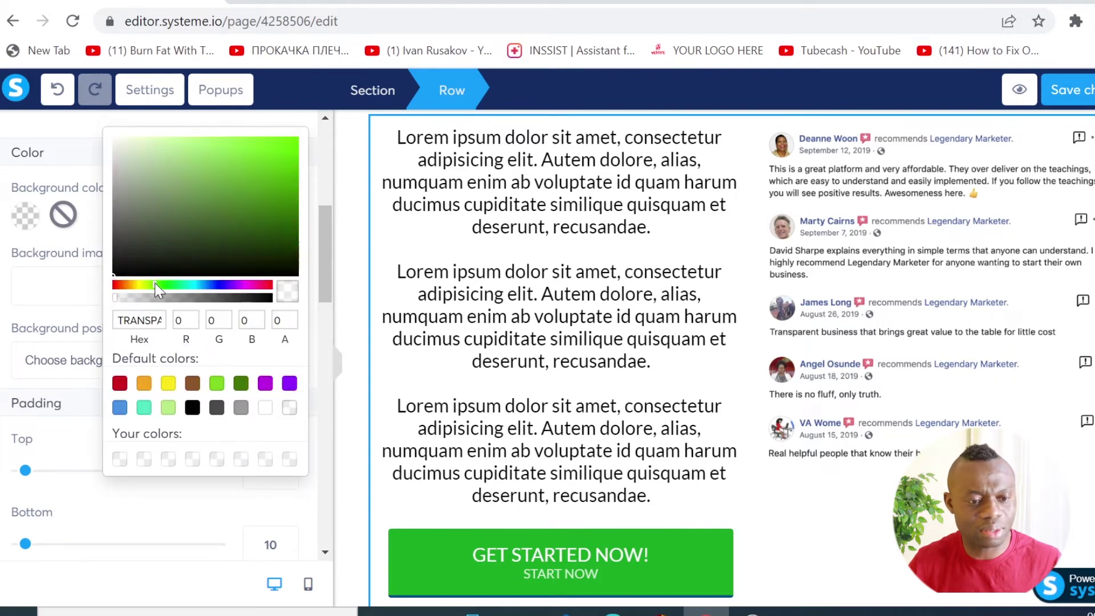
left_click(220, 190)
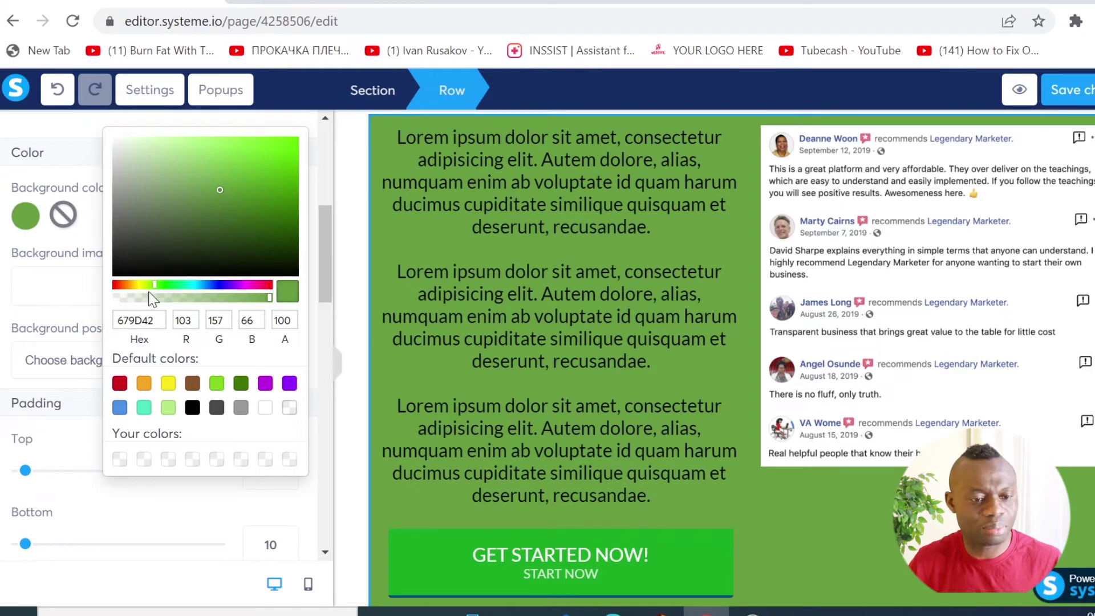
mouse_move(132, 287)
left_mouse_down()
mouse_move(114, 290)
mouse_move(189, 288)
left_mouse_up()
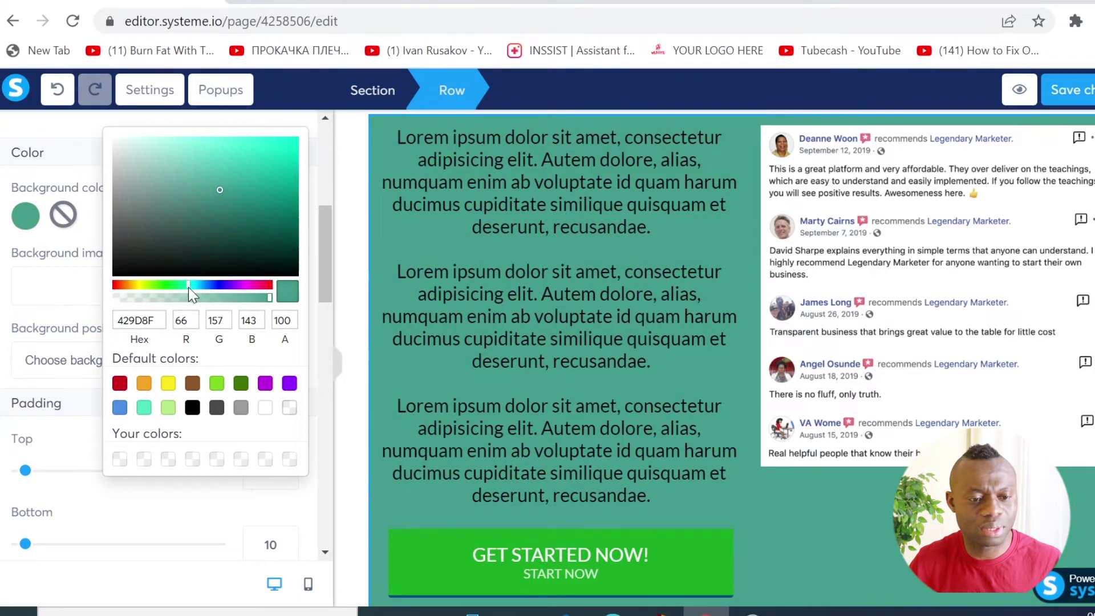
left_click(121, 286)
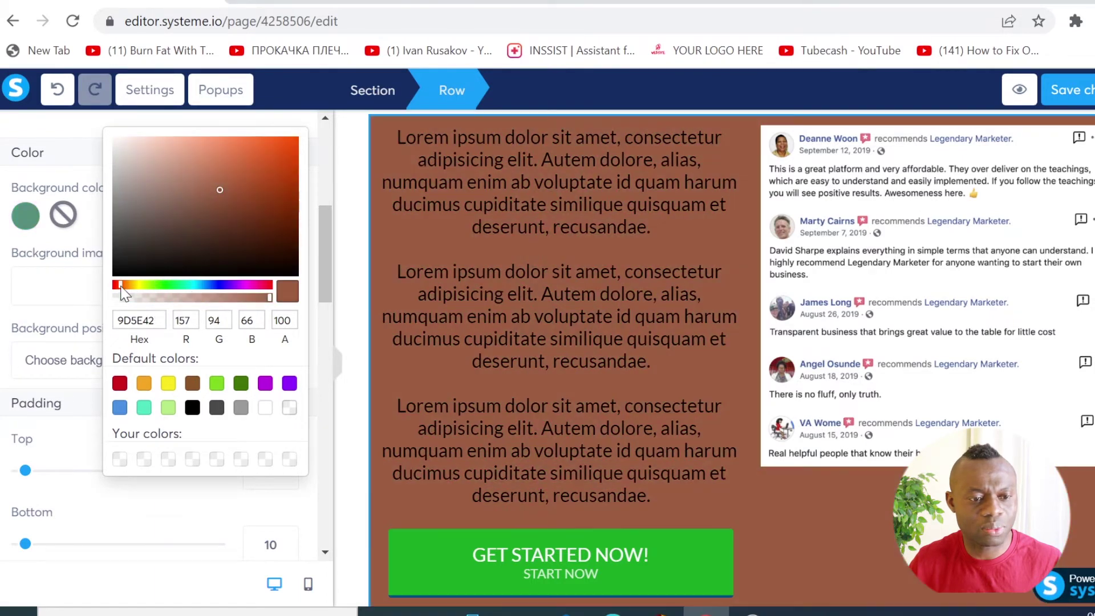
left_click(119, 142)
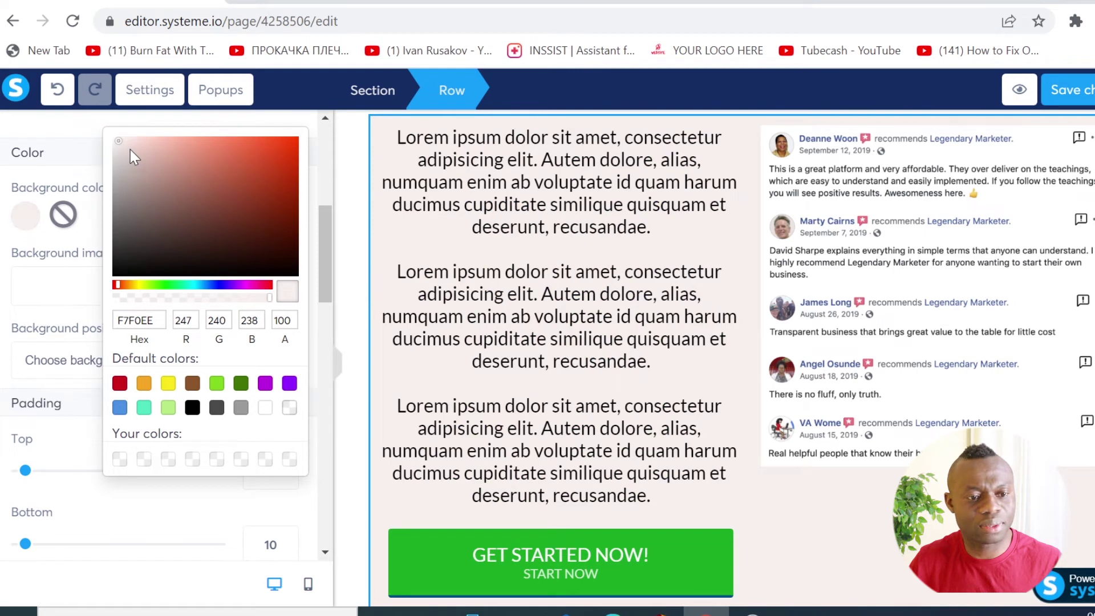
left_click(125, 146)
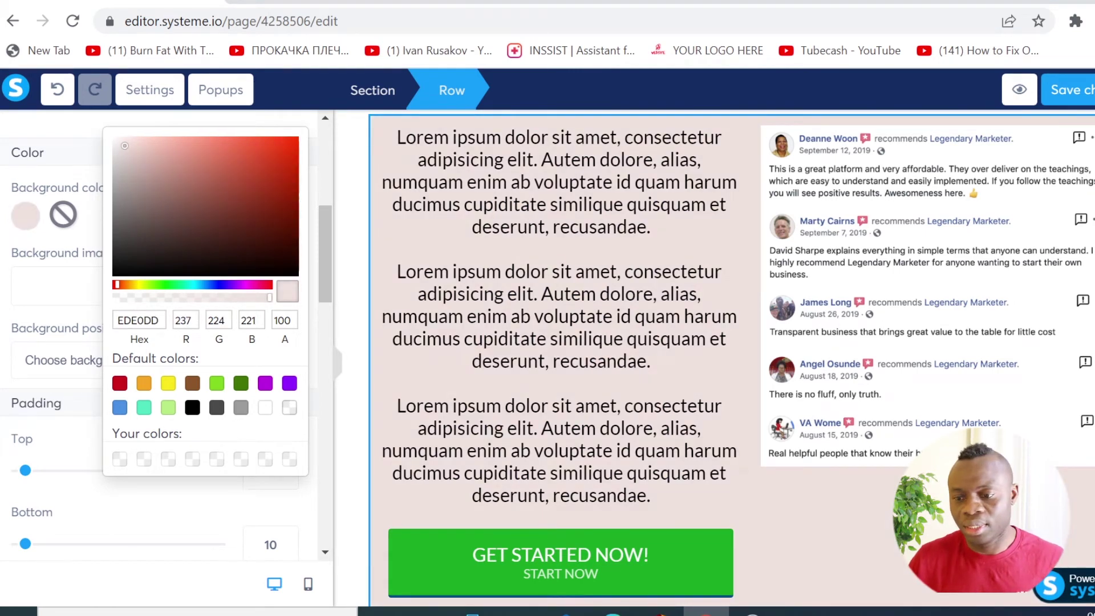
key("Escape")
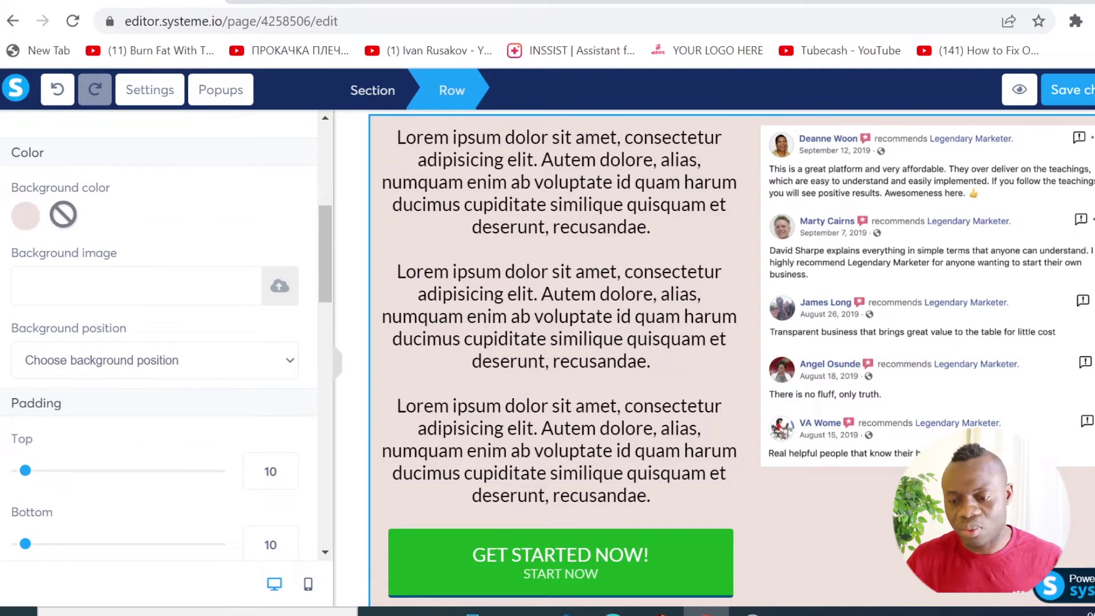
key("Escape")
Add a Text element below the pink testimonials row and open it for editing.
scroll(599, 513, "down", 1)
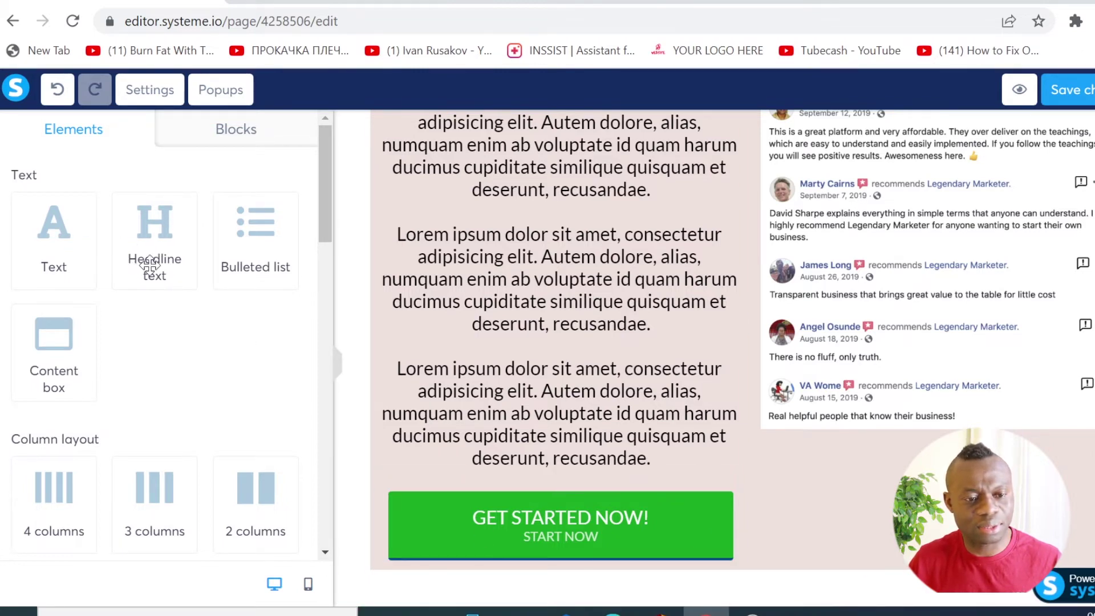
scroll(171, 310, "down", 7)
scroll(179, 323, "up", 6)
scroll(179, 323, "down", 7)
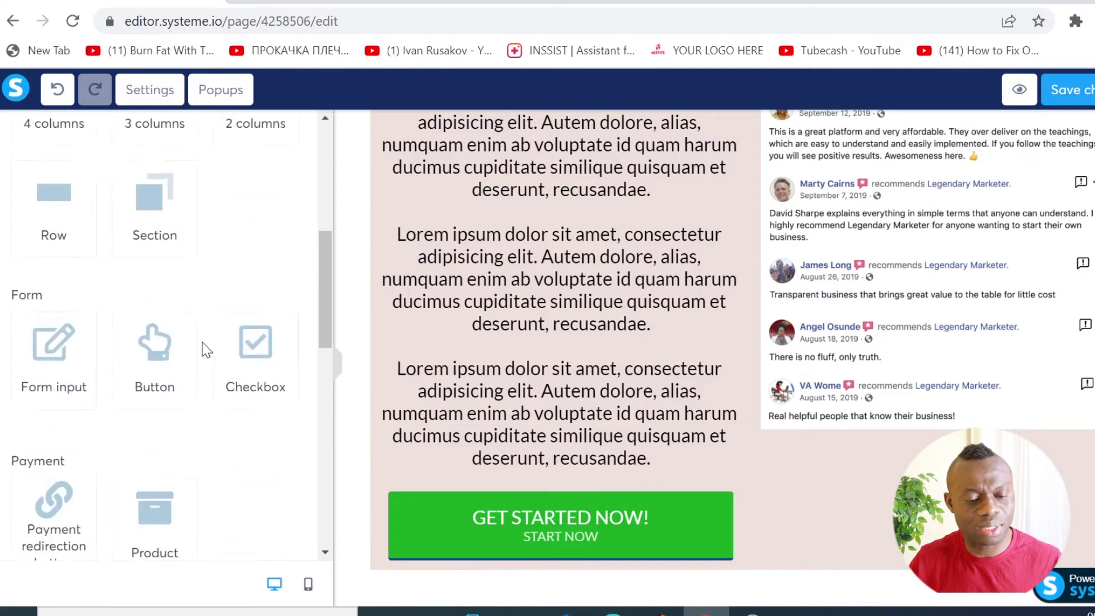
scroll(171, 319, "up", 8)
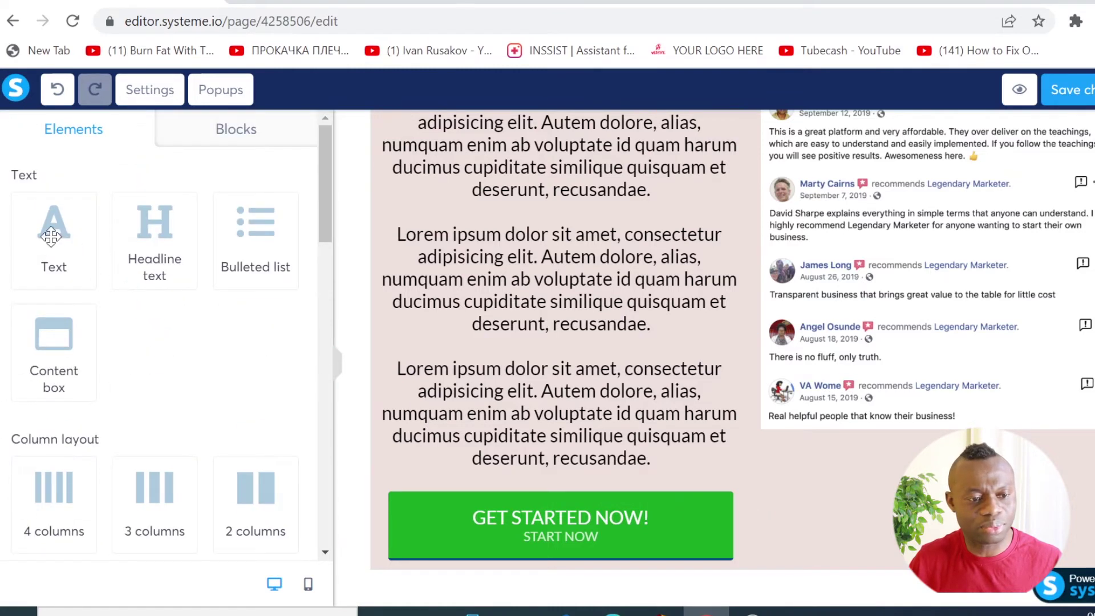
left_click_drag(51, 235, 536, 502)
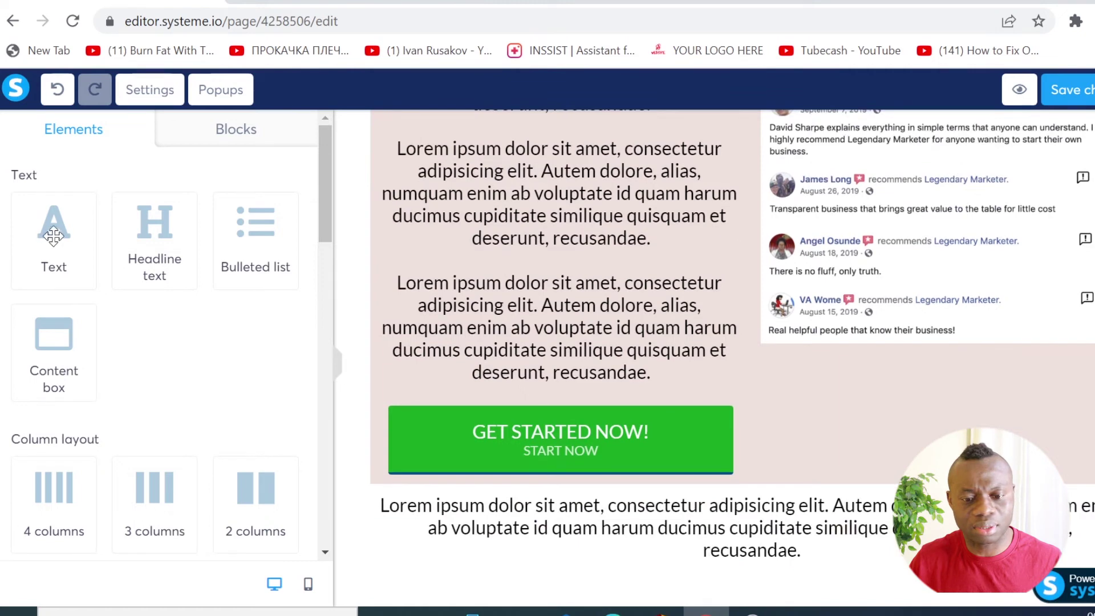
left_click(743, 530)
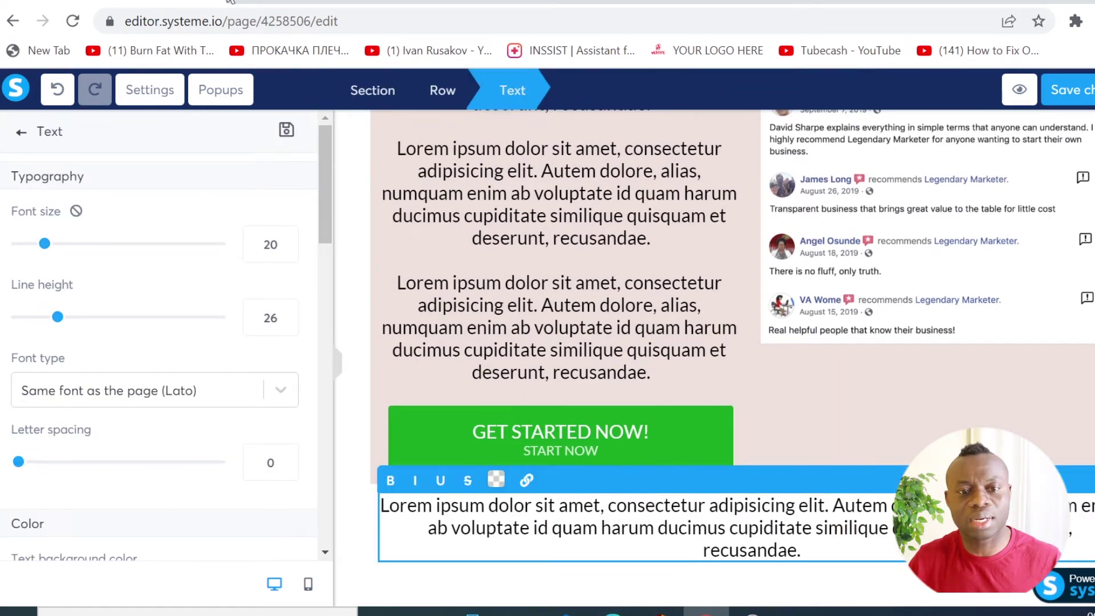
Copy the whole disclaimer text at the end of the example page and return to the page editor.
left_click(341, 1)
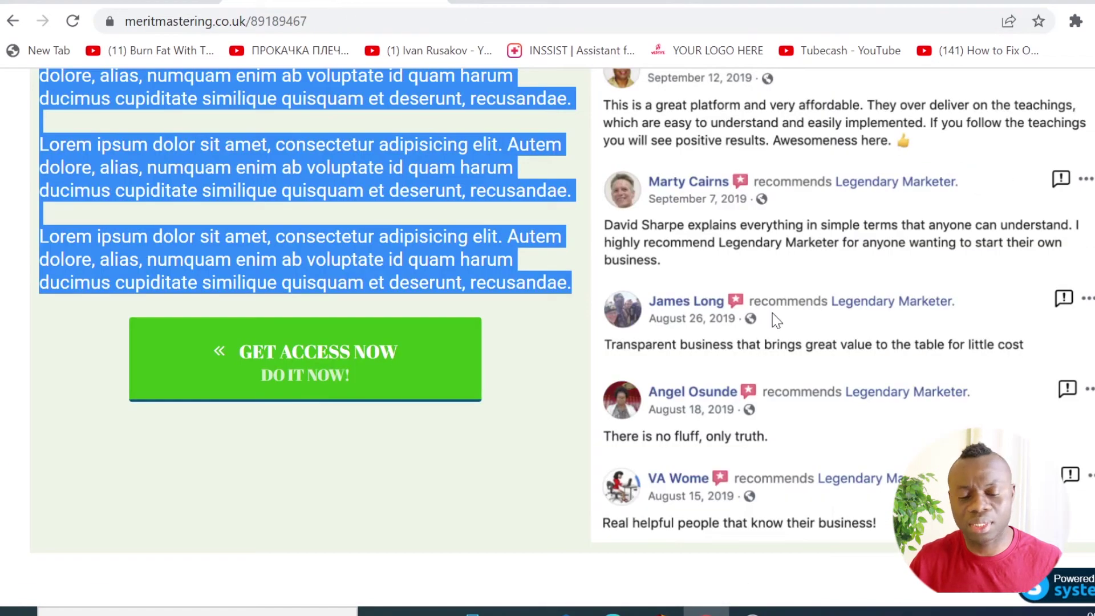
scroll(776, 321, "down", 6)
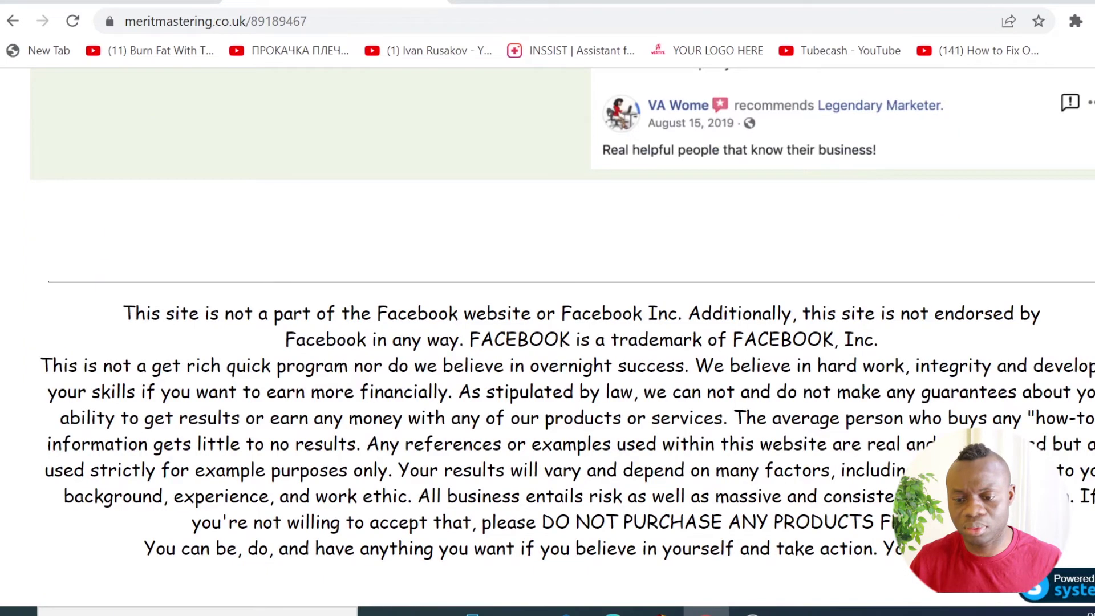
left_click_drag(942, 556, 111, 286)
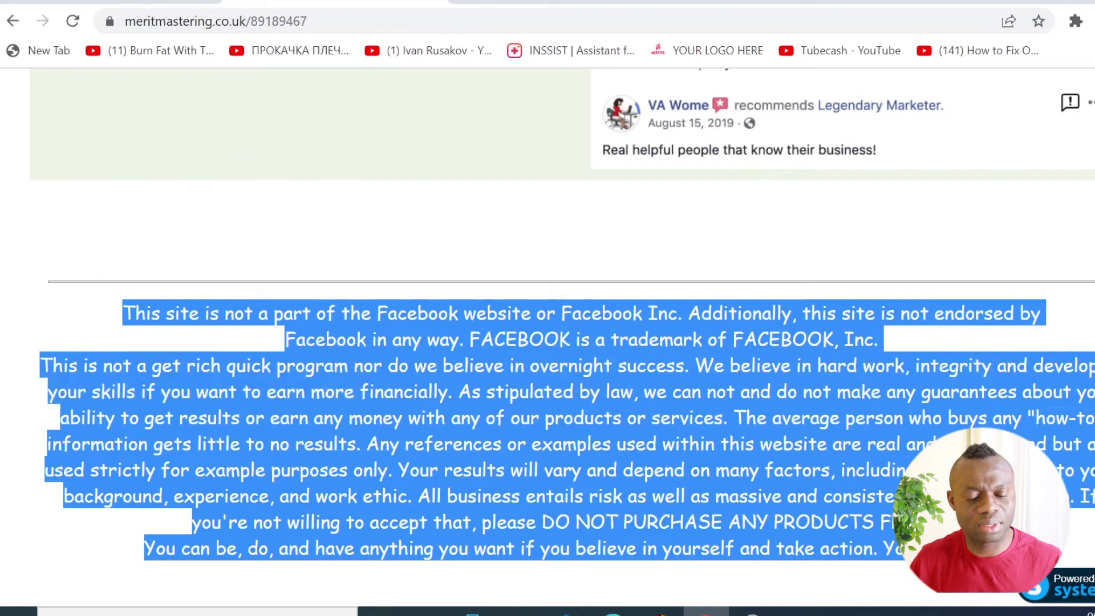
right_click(295, 307)
left_click(350, 320)
left_click(131, 1)
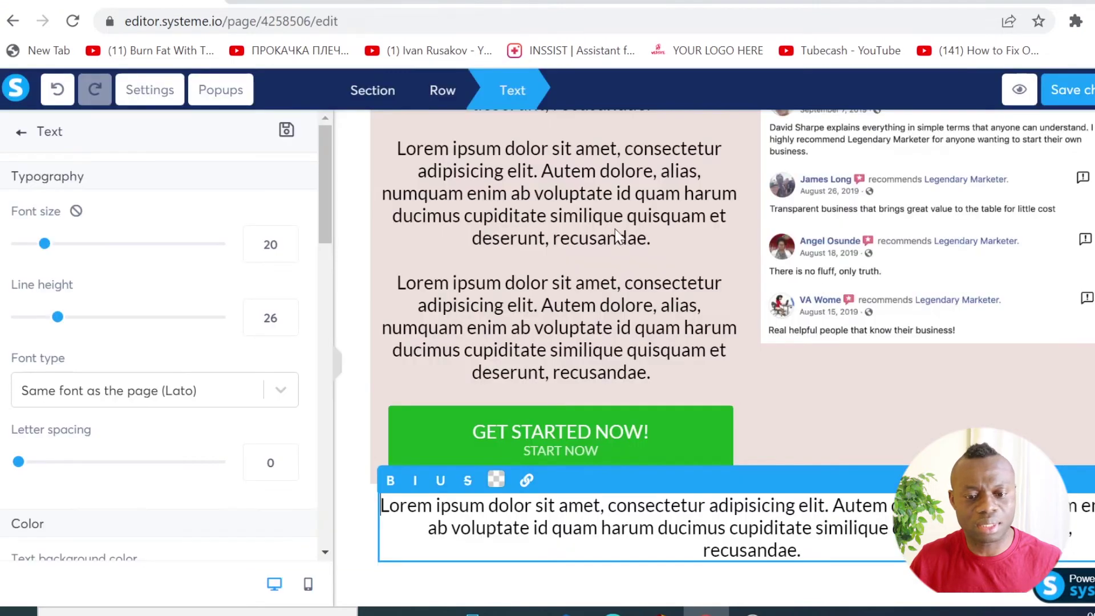
Replace the new text element's Lorem ipsum placeholder with the copied disclaimer.
double_click(731, 529)
left_click(802, 551)
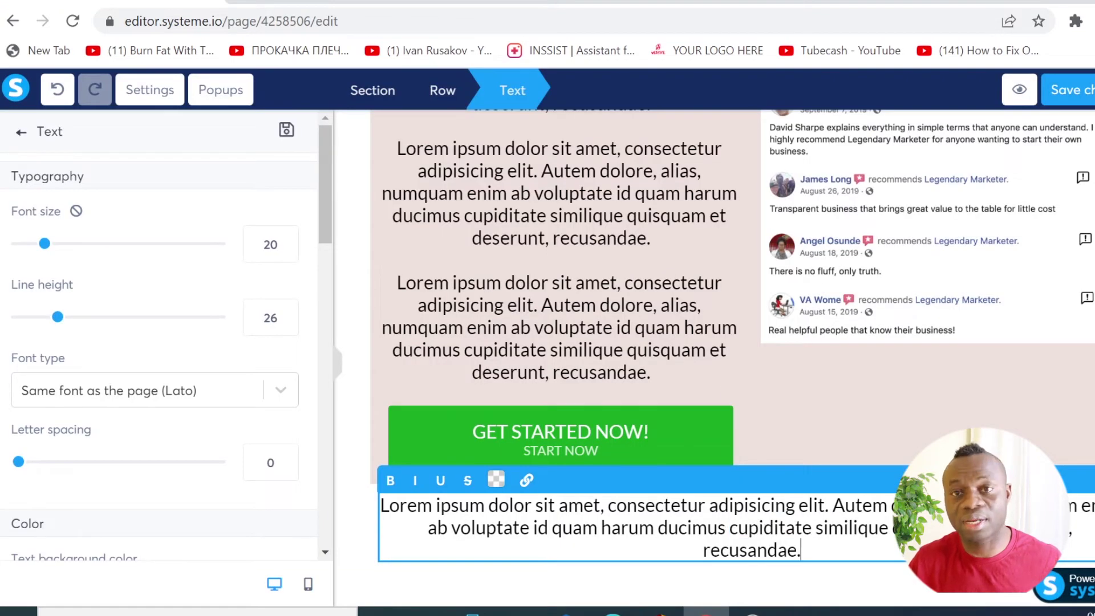
left_click_drag(800, 550, 372, 511)
right_click(476, 513)
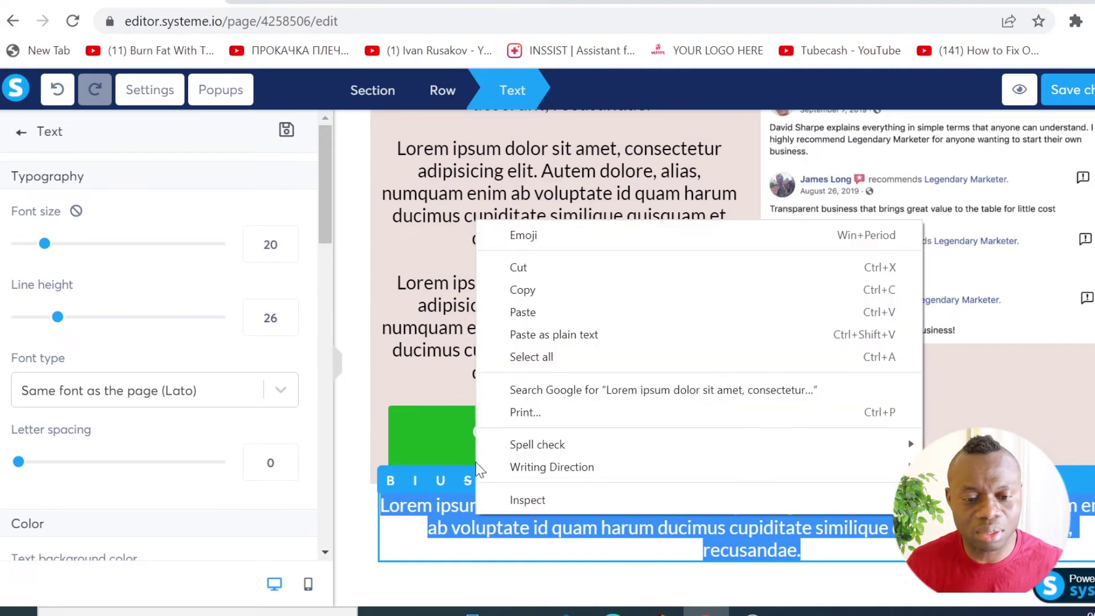
left_click(532, 313)
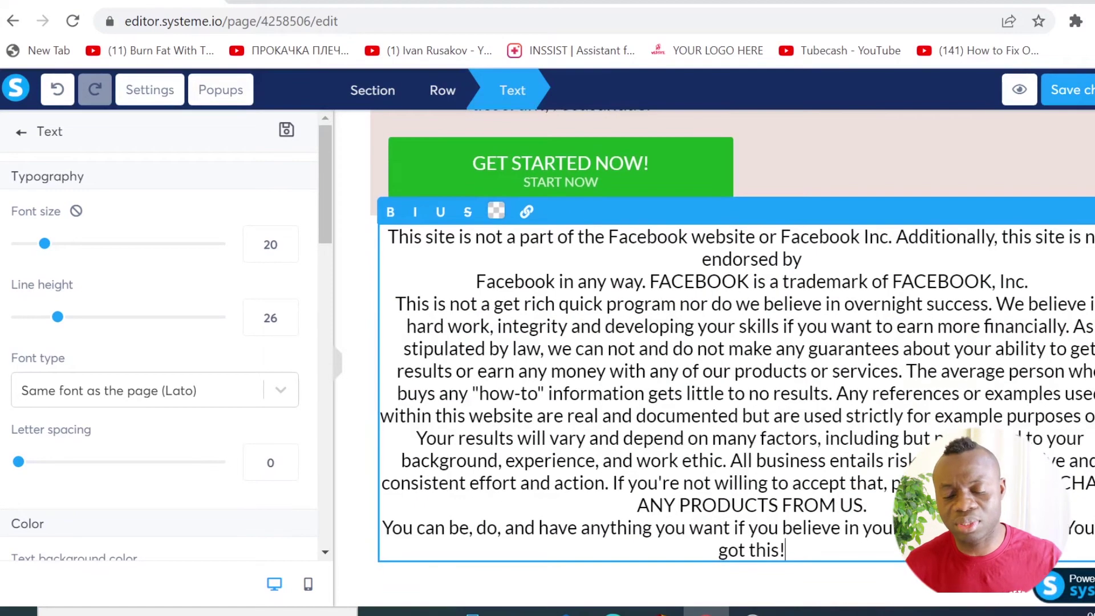
scroll(742, 428, "up", 10)
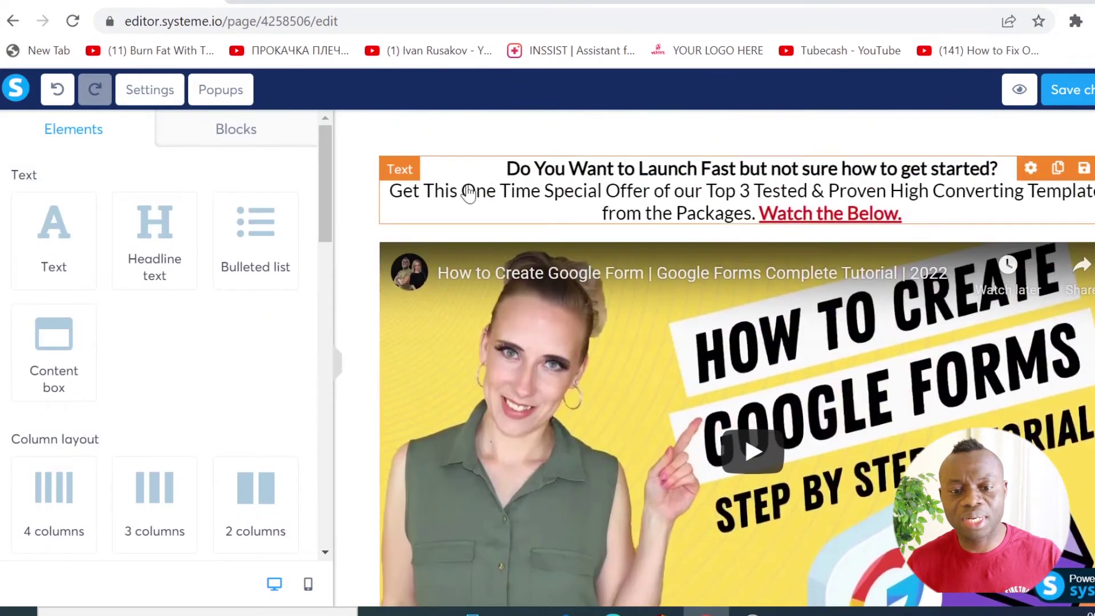
left_click(627, 198)
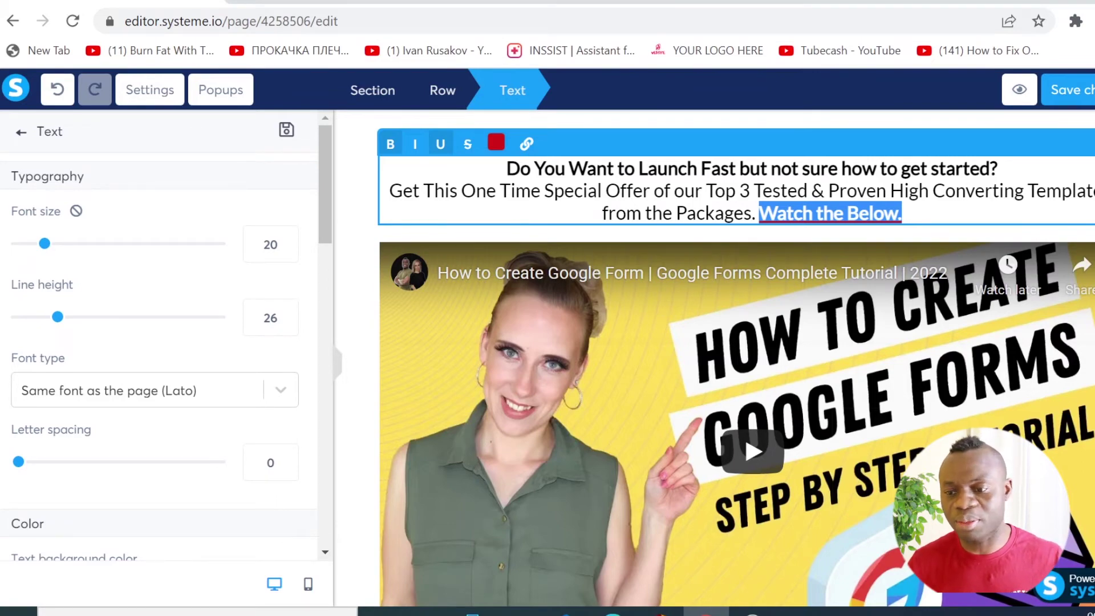
left_click(1090, 342)
Delete the empty row between the divider line and the gym image section, confirming the deletion.
scroll(952, 419, "down", 5)
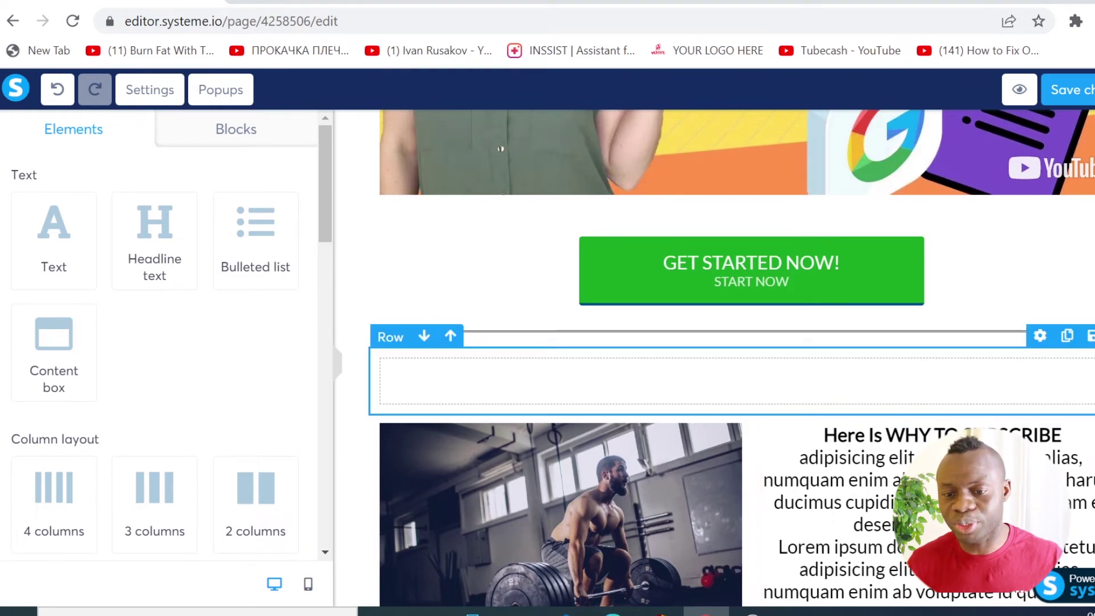
left_click(1088, 337)
left_click(679, 123)
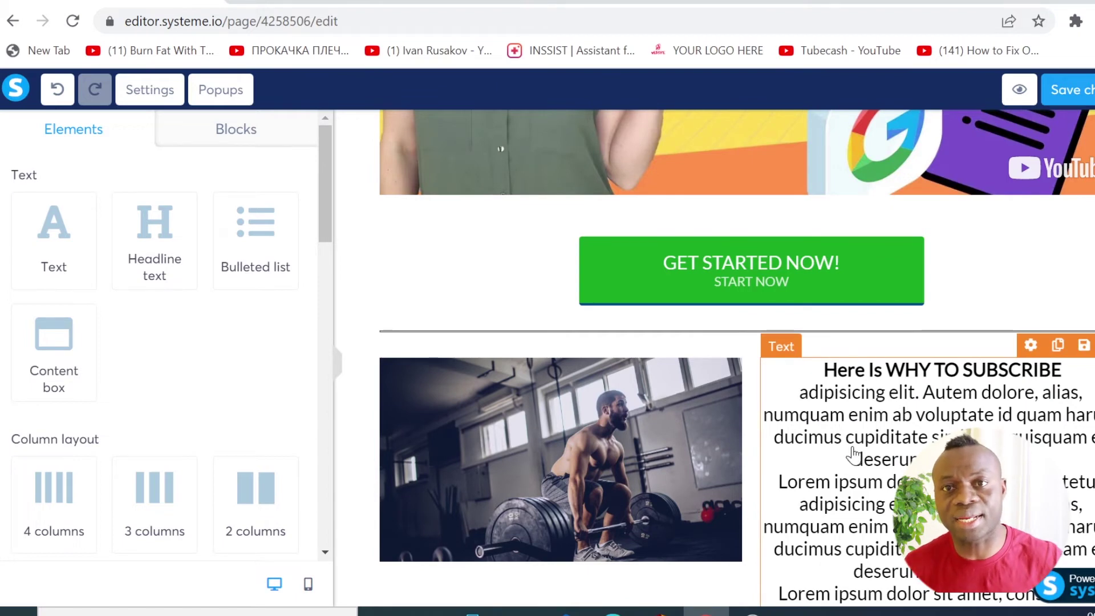
Set the font size of the headline text above the video to 25.
scroll(854, 454, "up", 6)
left_click(641, 191)
left_click(966, 191)
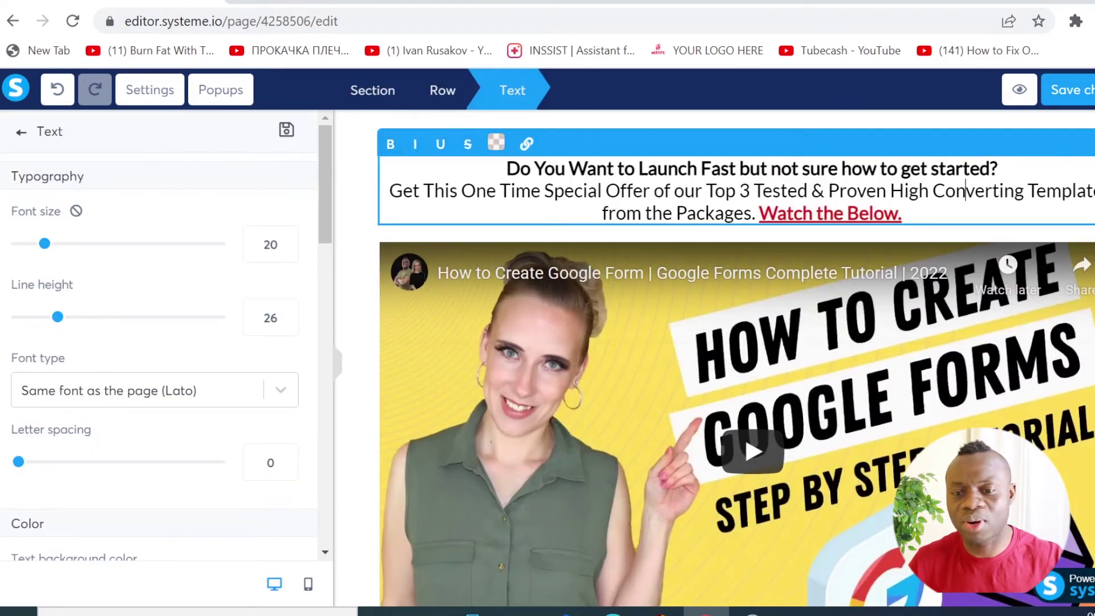
key("shift+Up")
key("shift+Up")
key("shift+Home")
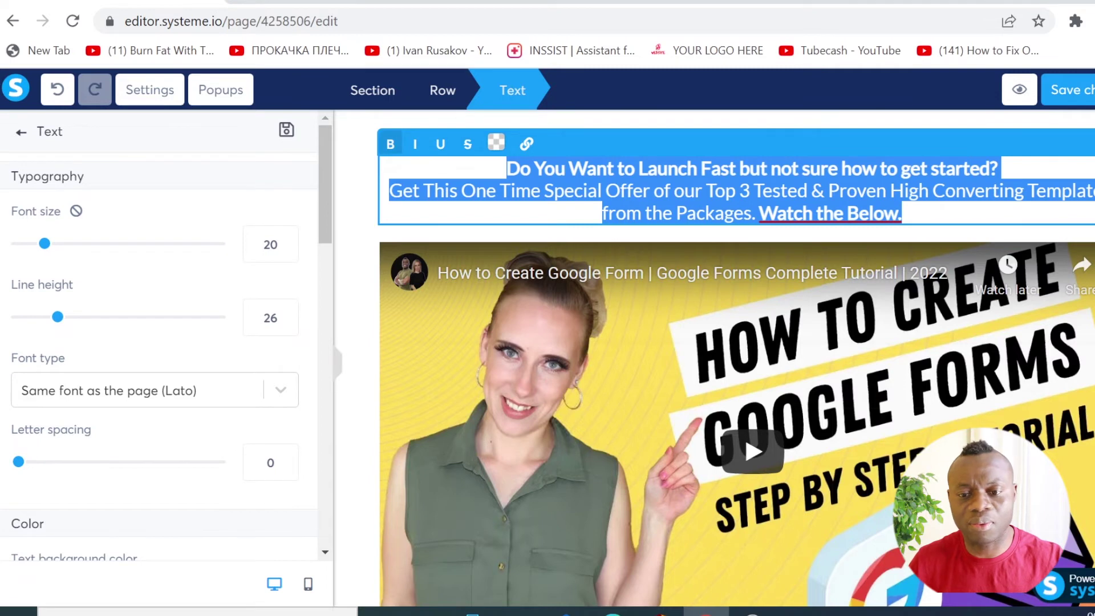
left_click(952, 236)
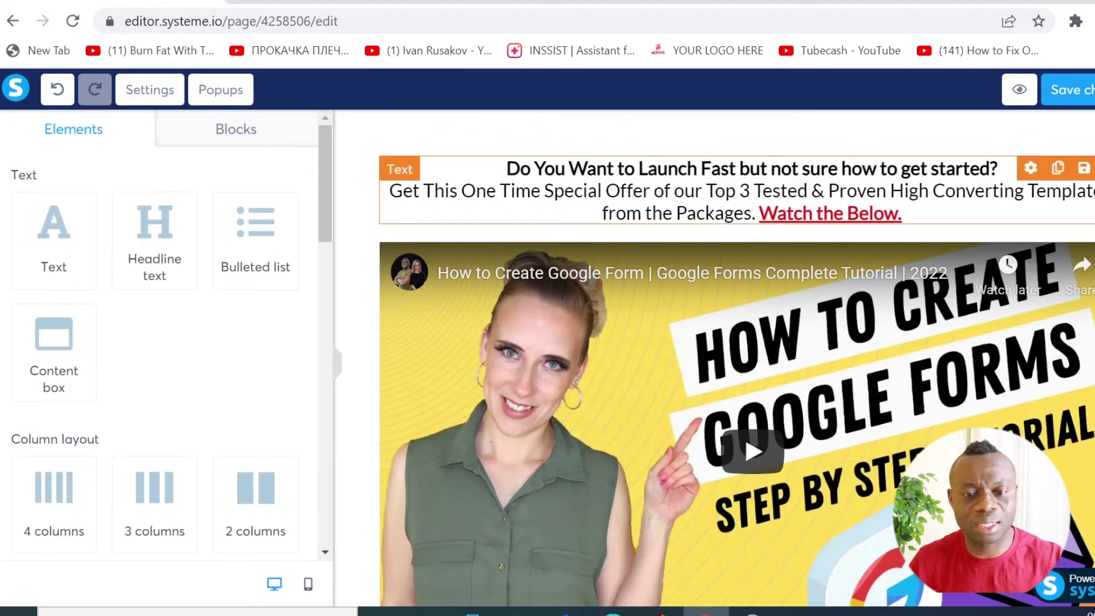
triple_click(684, 191)
mouse_move(44, 253)
left_mouse_down()
mouse_move(163, 257)
mouse_move(33, 249)
mouse_move(56, 251)
left_mouse_up()
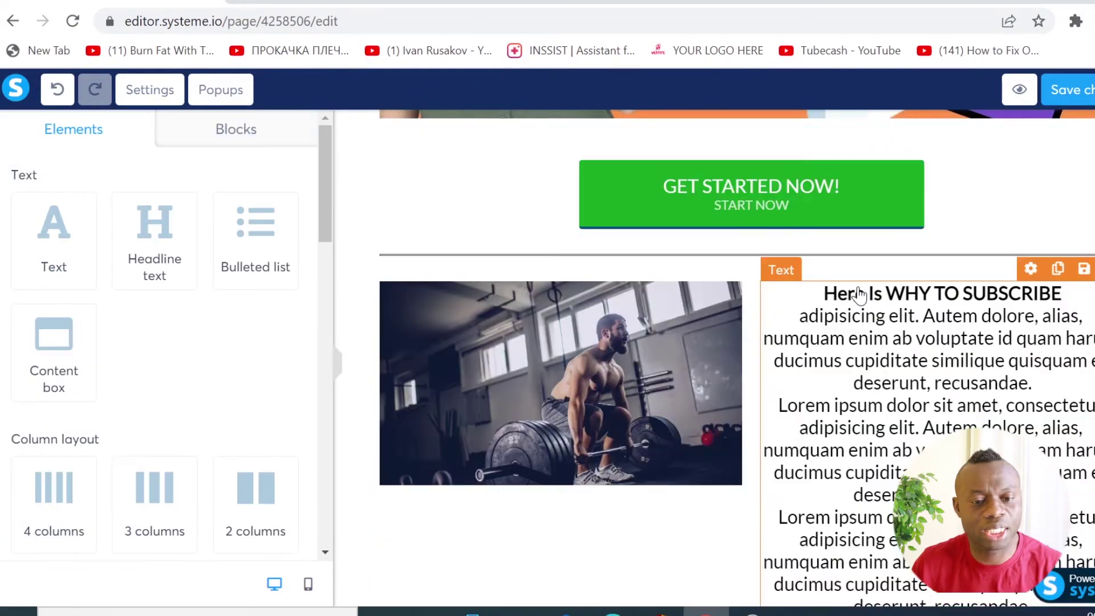
Set the top margin of the row holding the gym image and the WHY TO SUBSCRIBE text to 33.
scroll(869, 298, "up", 7)
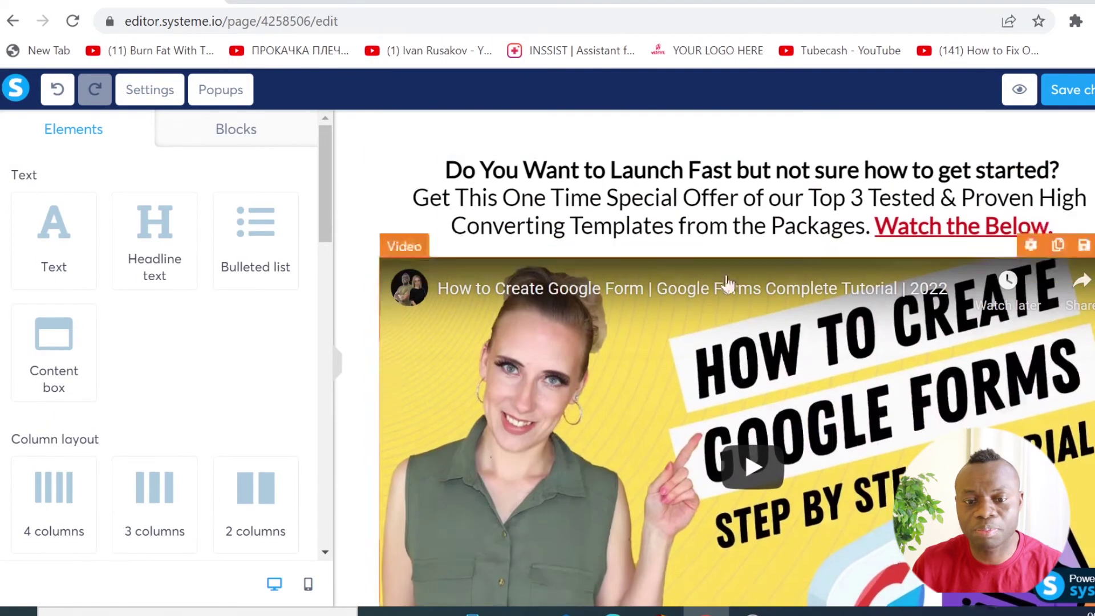
scroll(727, 284, "down", 10)
scroll(852, 327, "up", 5)
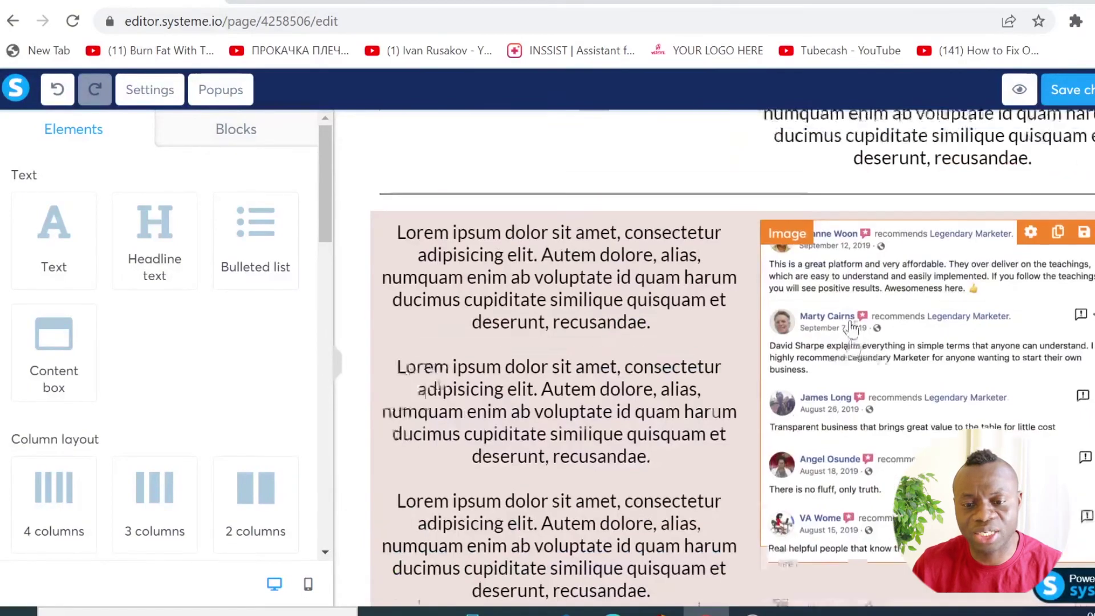
scroll(852, 328, "up", 8)
scroll(851, 335, "down", 5)
scroll(851, 335, "up", 5)
scroll(852, 339, "down", 4)
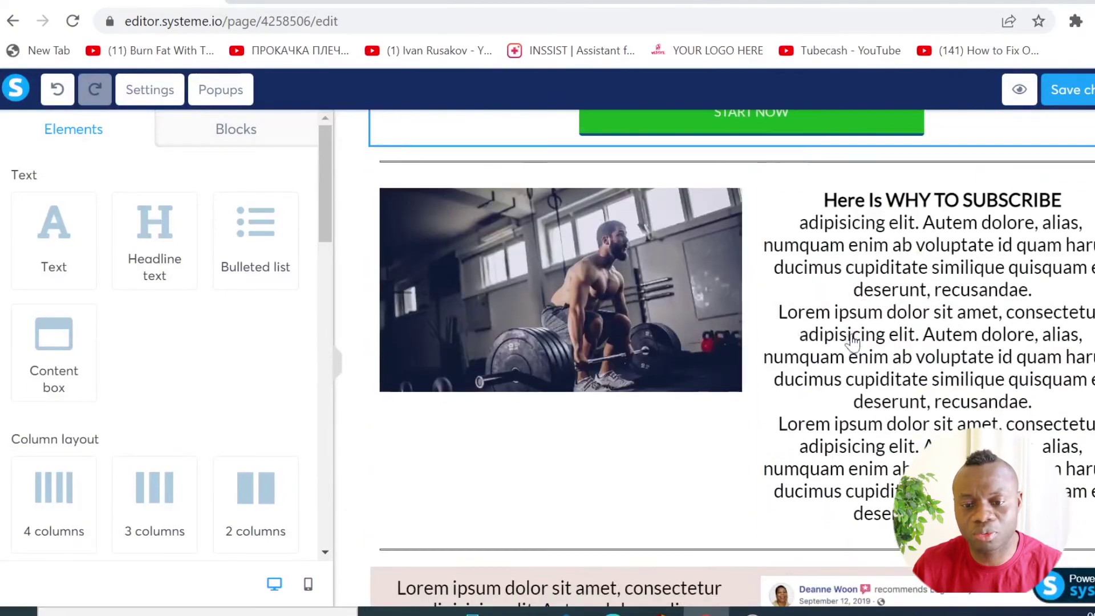
left_click(760, 263)
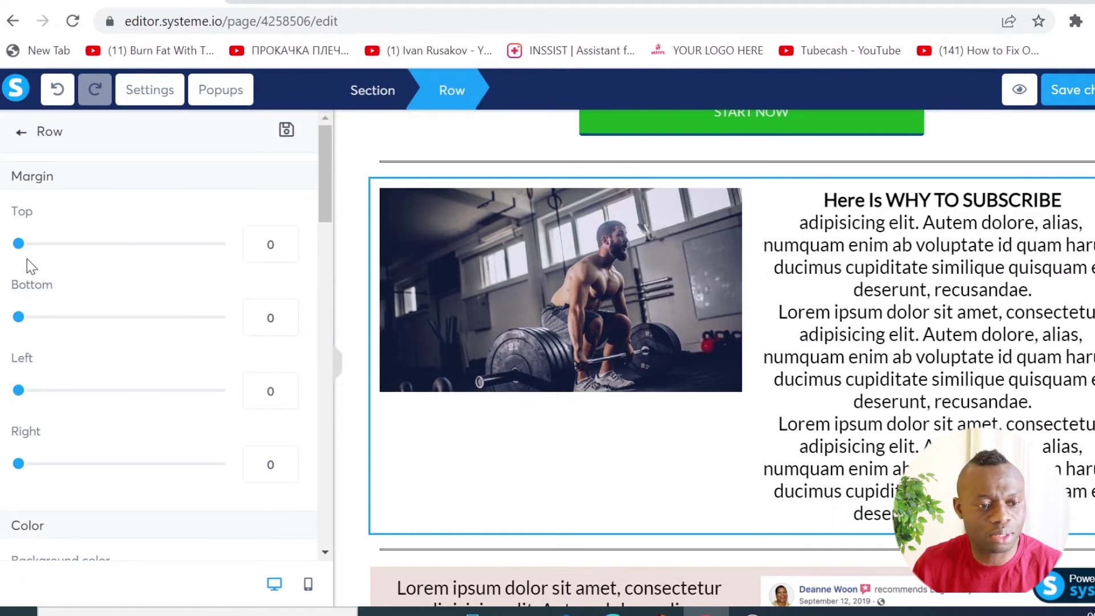
left_click_drag(20, 249, 52, 249)
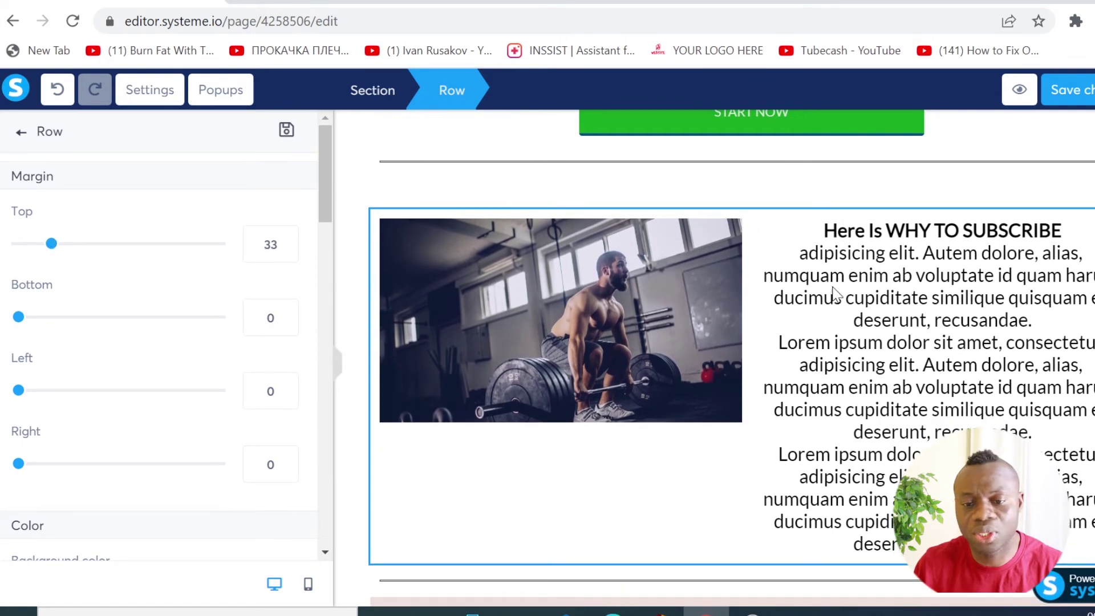
left_click(829, 421)
Set the top margin of the disclaimer text element below the pink testimonials row to 57.
scroll(867, 413, "down", 8)
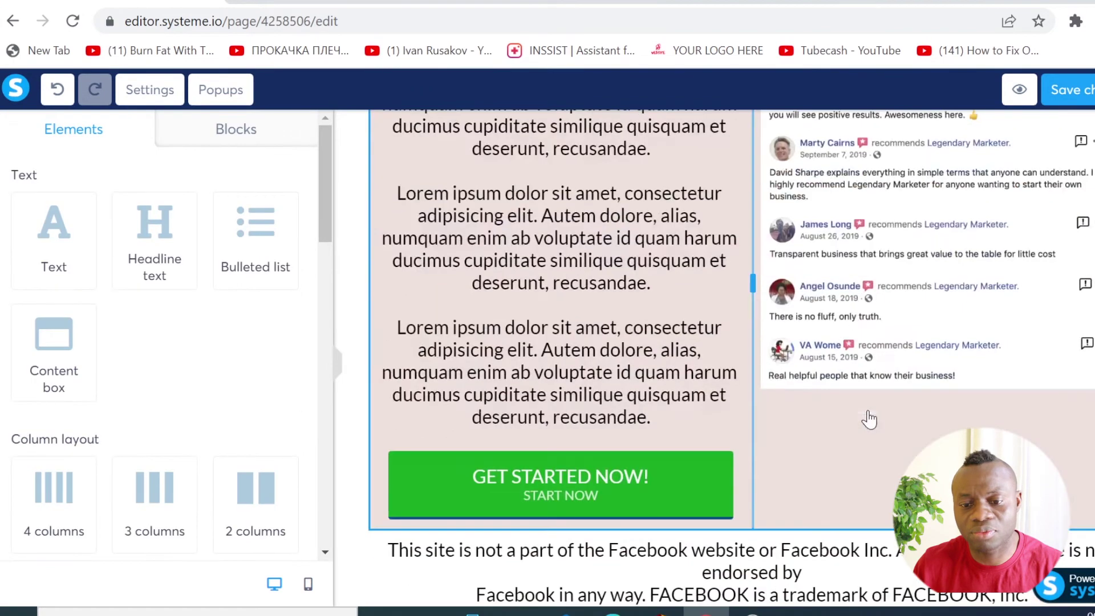
scroll(787, 454, "down", 5)
left_click(702, 386)
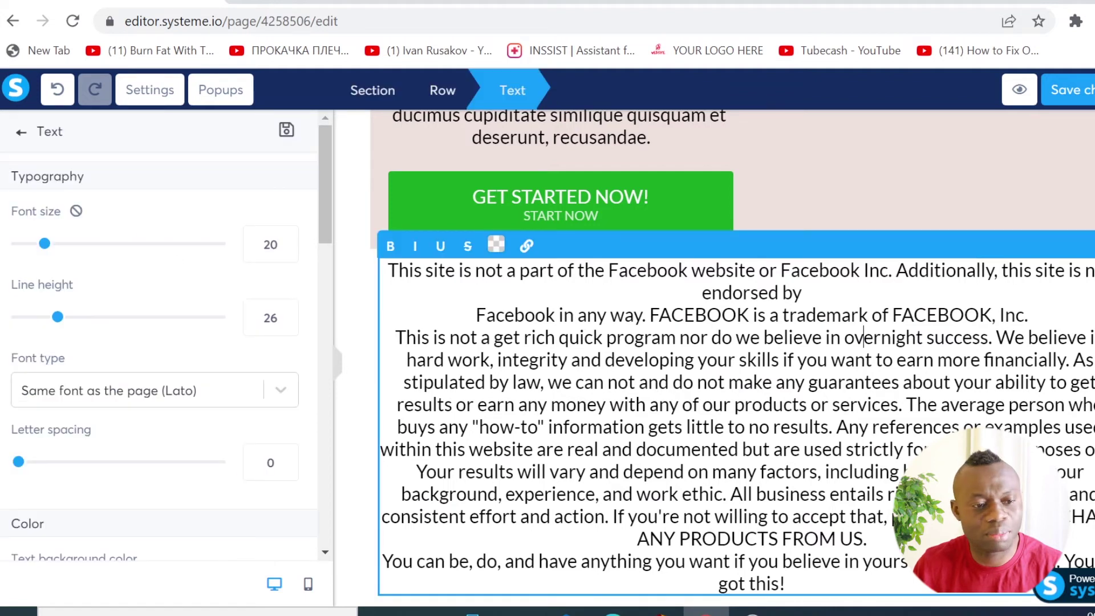
scroll(145, 363, "down", 6)
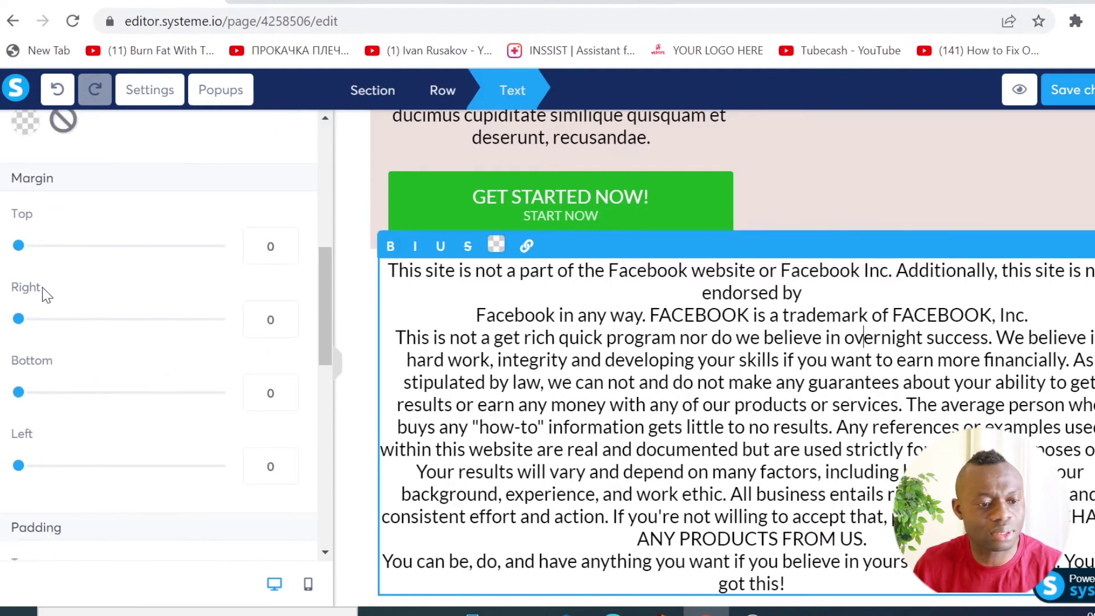
left_click_drag(20, 256, 109, 257)
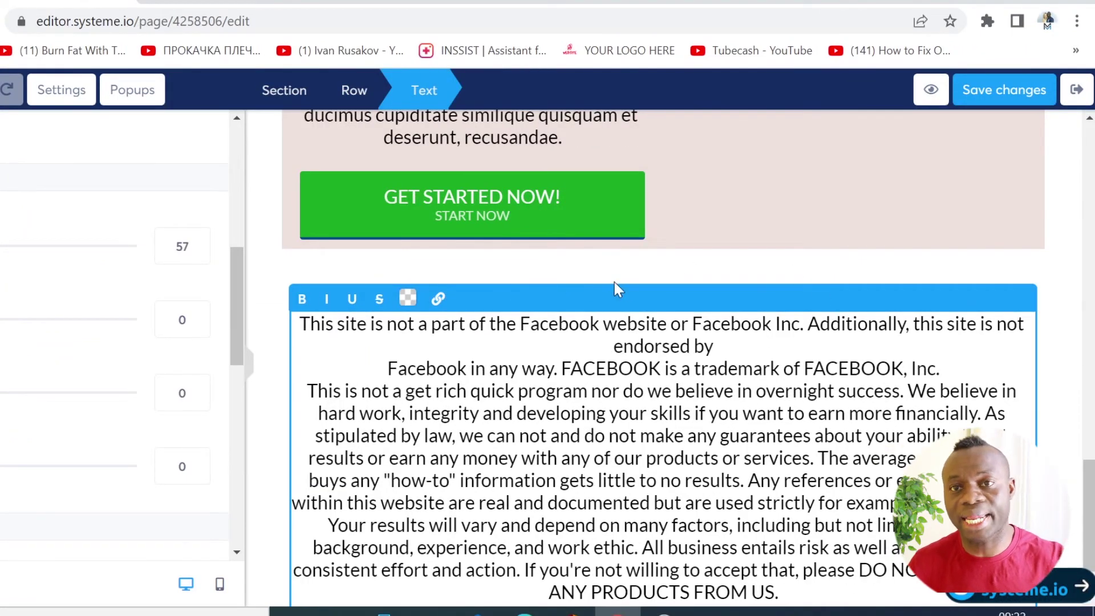
Look over the finished page and exit the page editor to the funnel's step configuration.
scroll(690, 491, "up", 6)
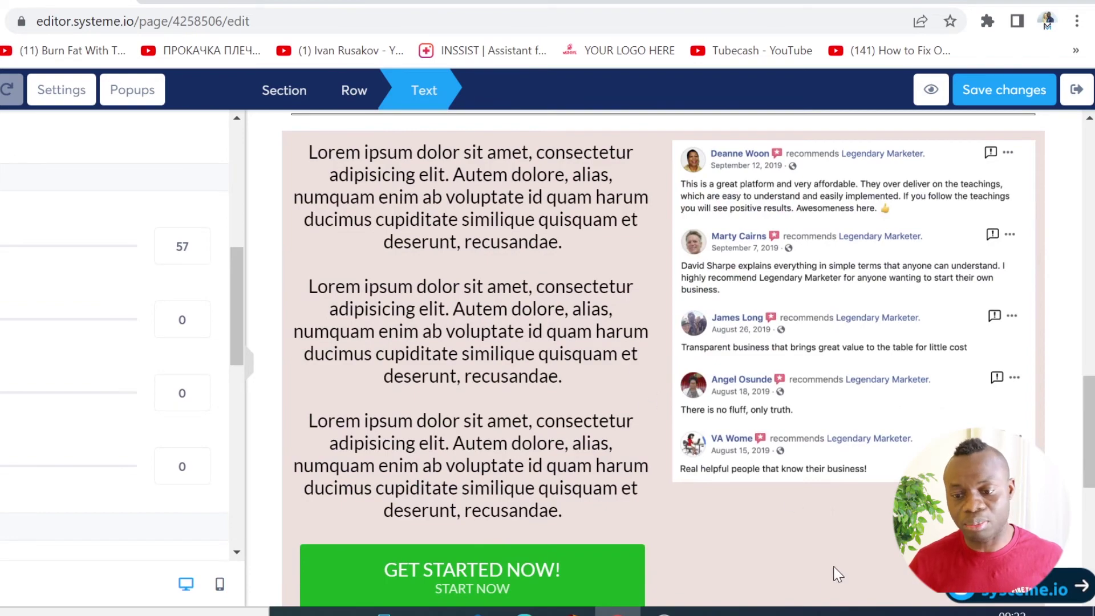
left_click(1056, 512)
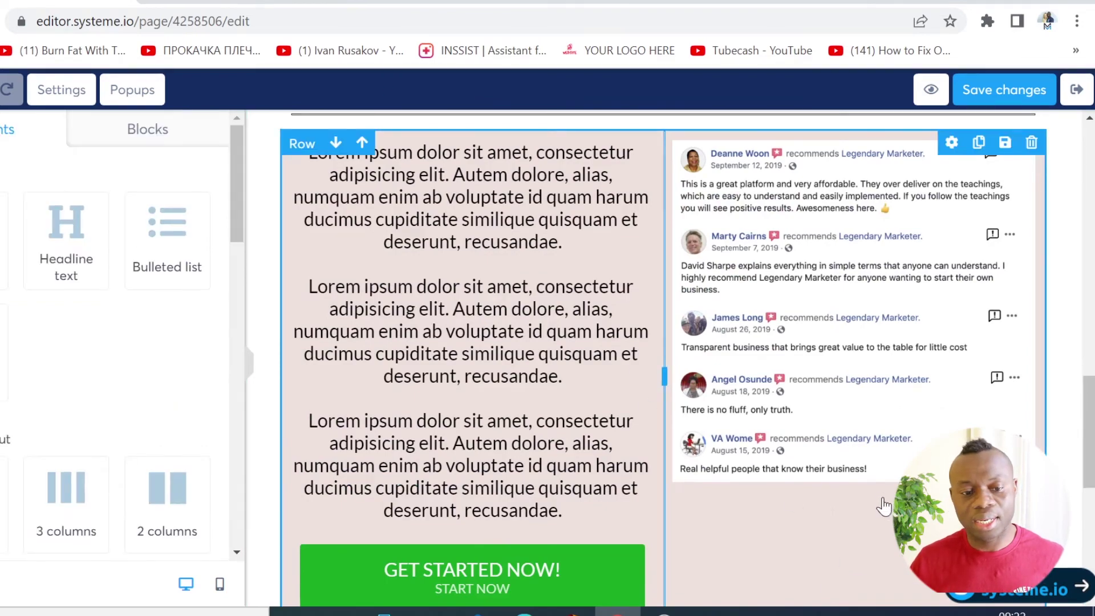
scroll(884, 502, "down", 7)
scroll(798, 505, "up", 18)
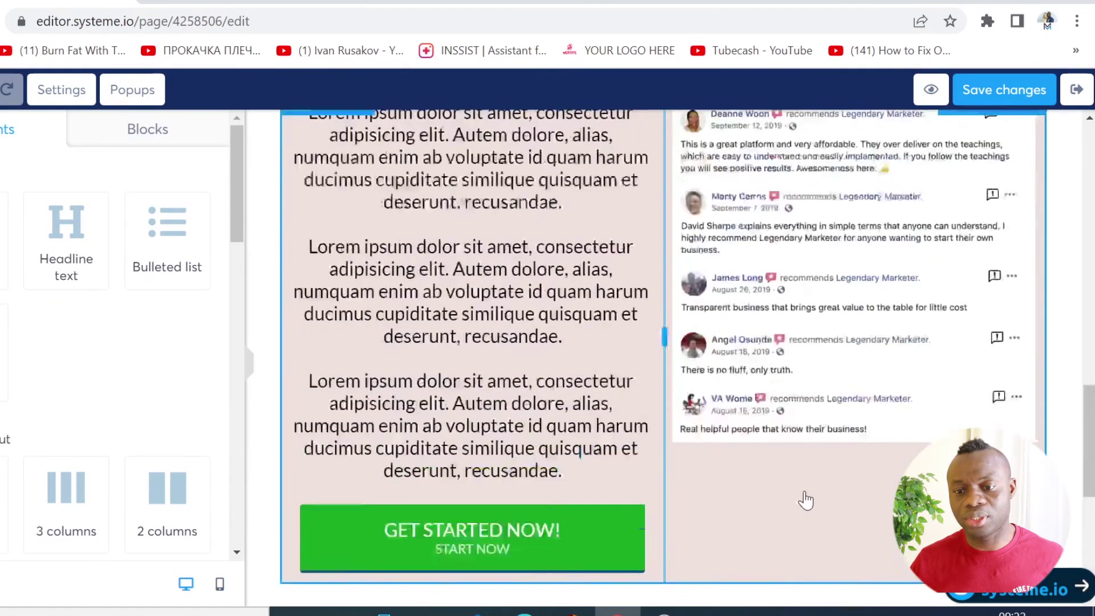
scroll(1073, 325, "up", 2)
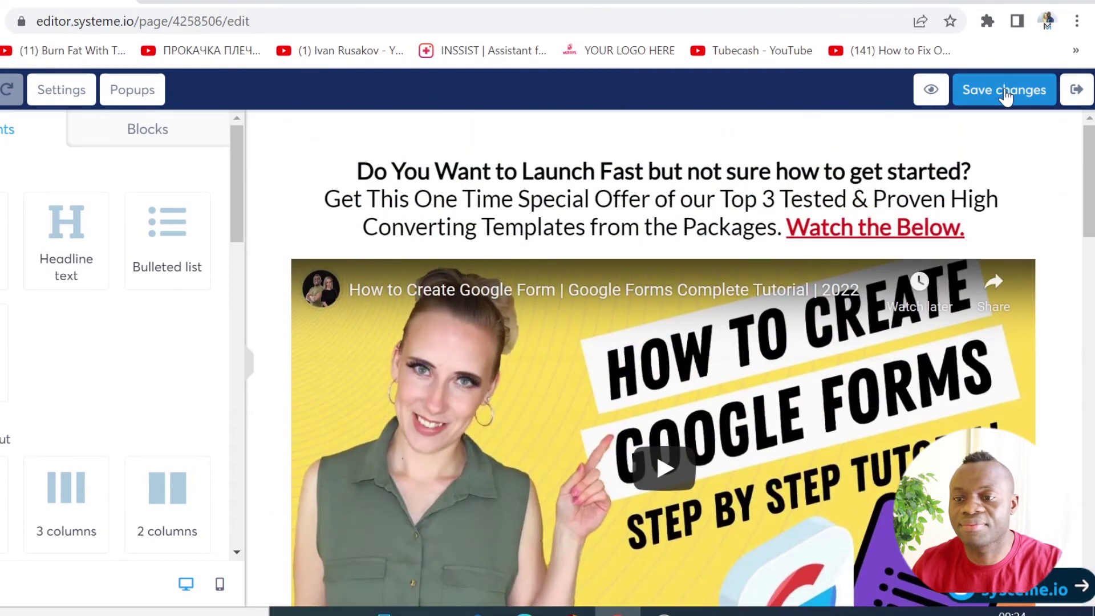
left_click(1077, 91)
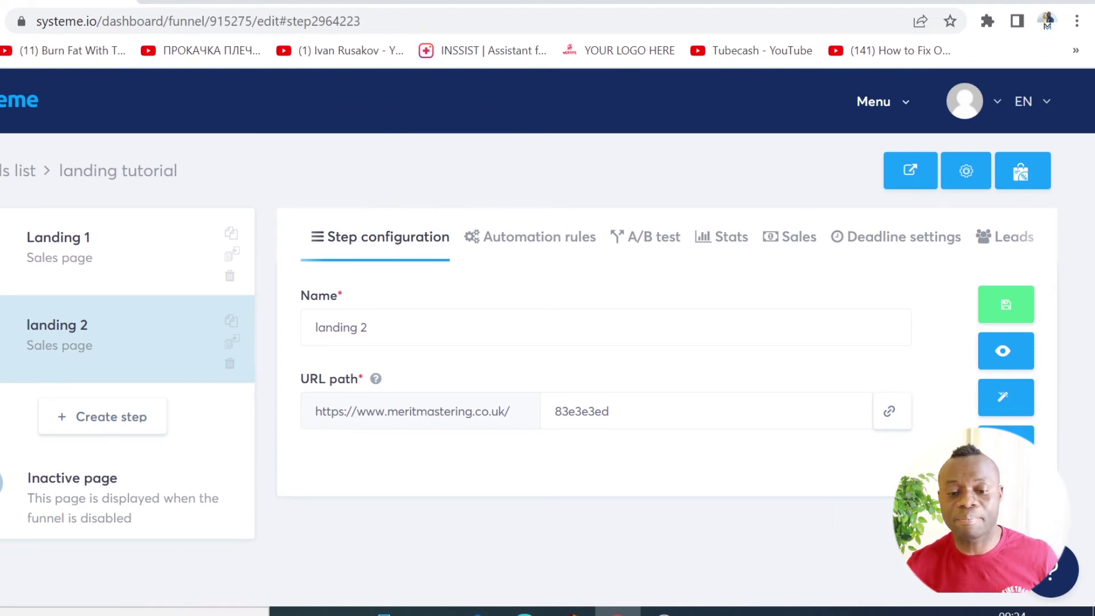
Replace the landing 2 step's URL path with subscribenow and save the funnel step.
left_click_drag(610, 411, 568, 412)
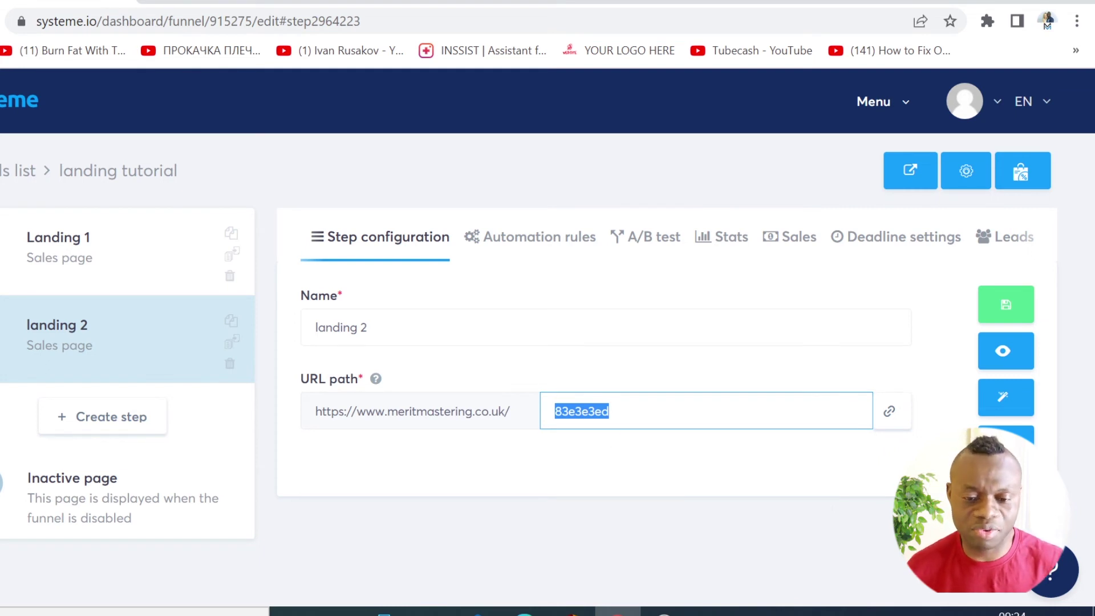
type("subscribenow")
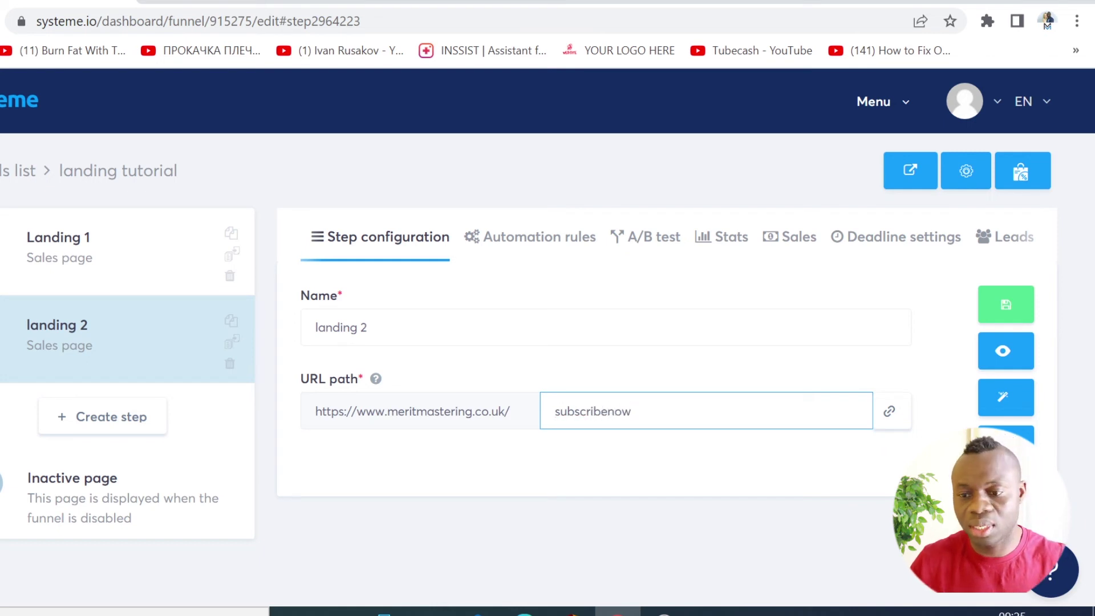
left_click(1009, 314)
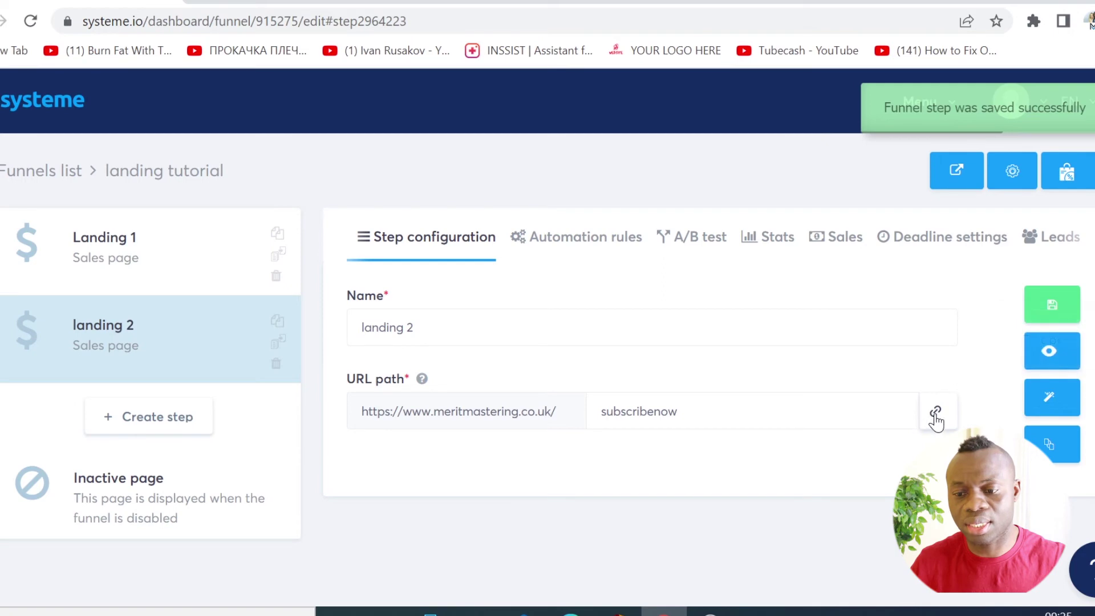
Copy the landing 2 page link and open it in a new browser tab.
left_click(936, 412)
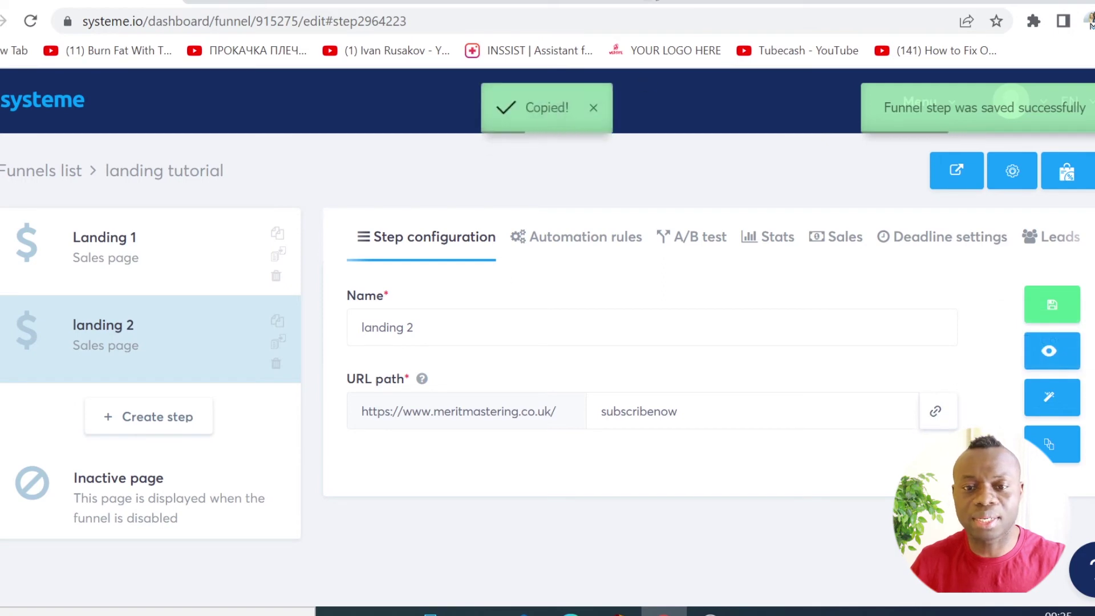
left_click(650, 2)
right_click(572, 23)
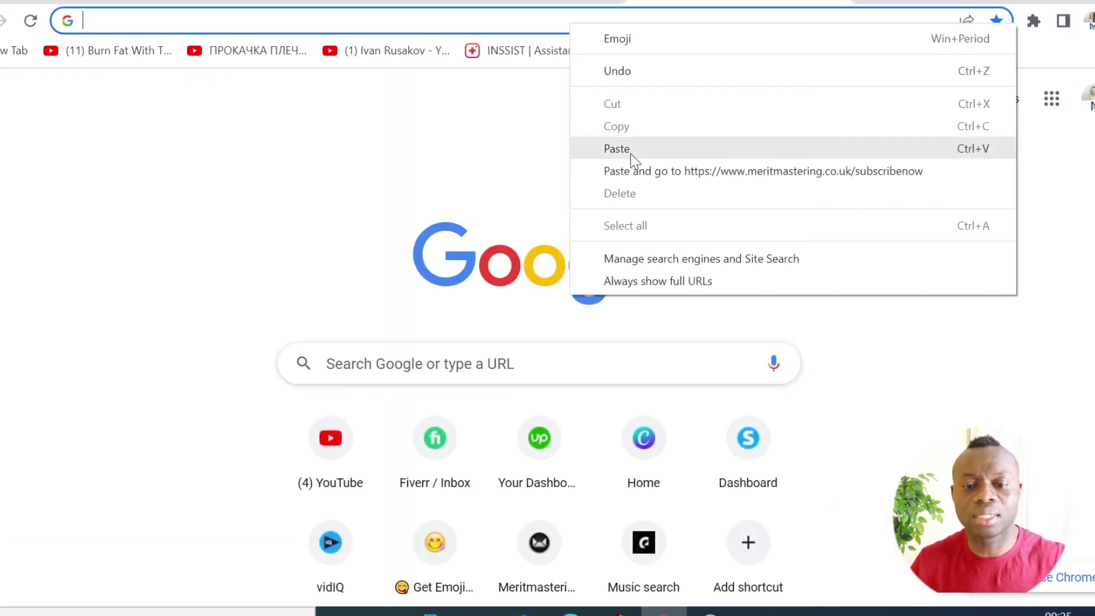
left_click(636, 171)
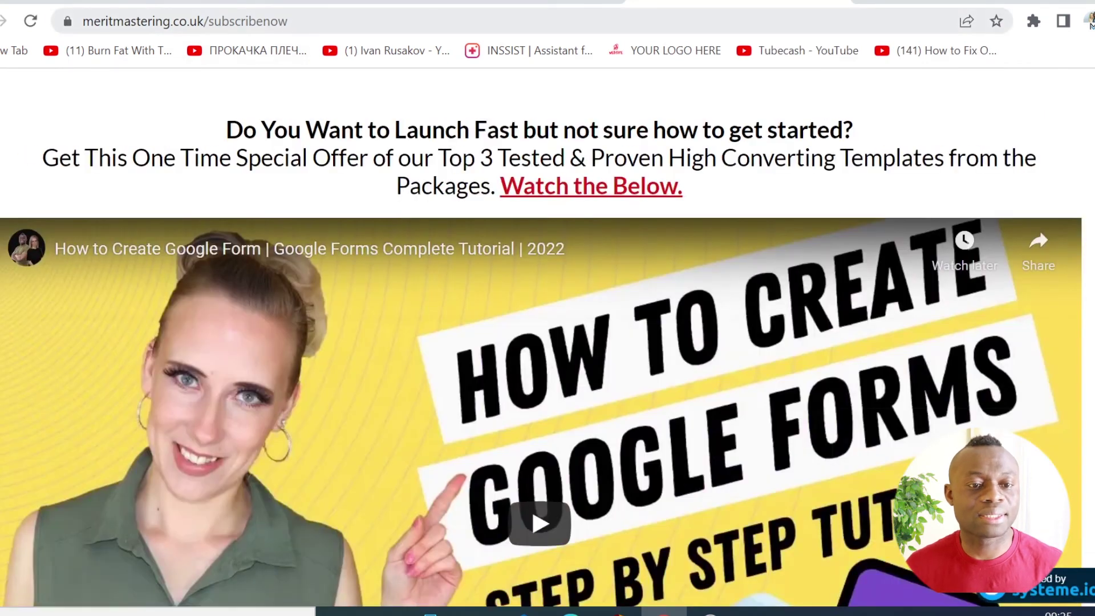
Examine the published page's address and review its layout from the headline and video to the footer disclaimer.
left_click_drag(287, 22, 93, 21)
left_click(263, 23)
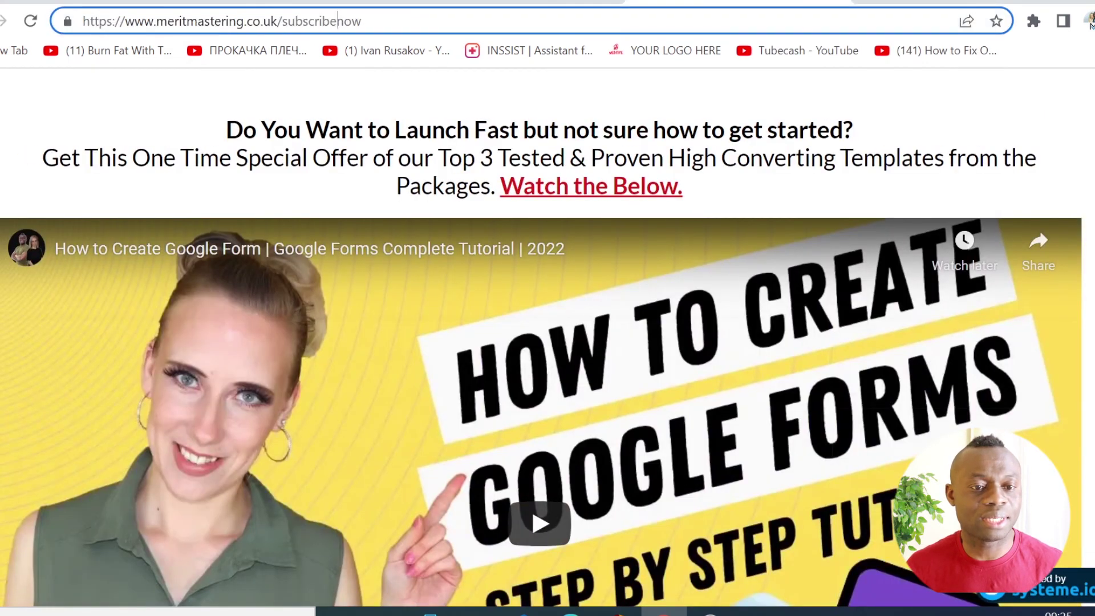
left_click_drag(352, 21, 282, 22)
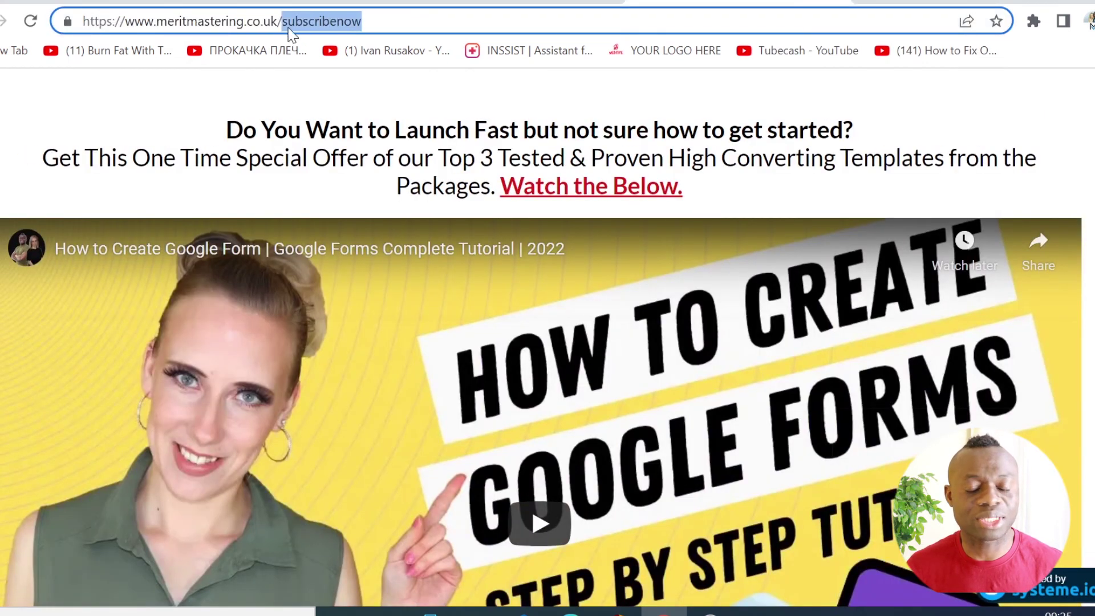
scroll(856, 331, "down", 15)
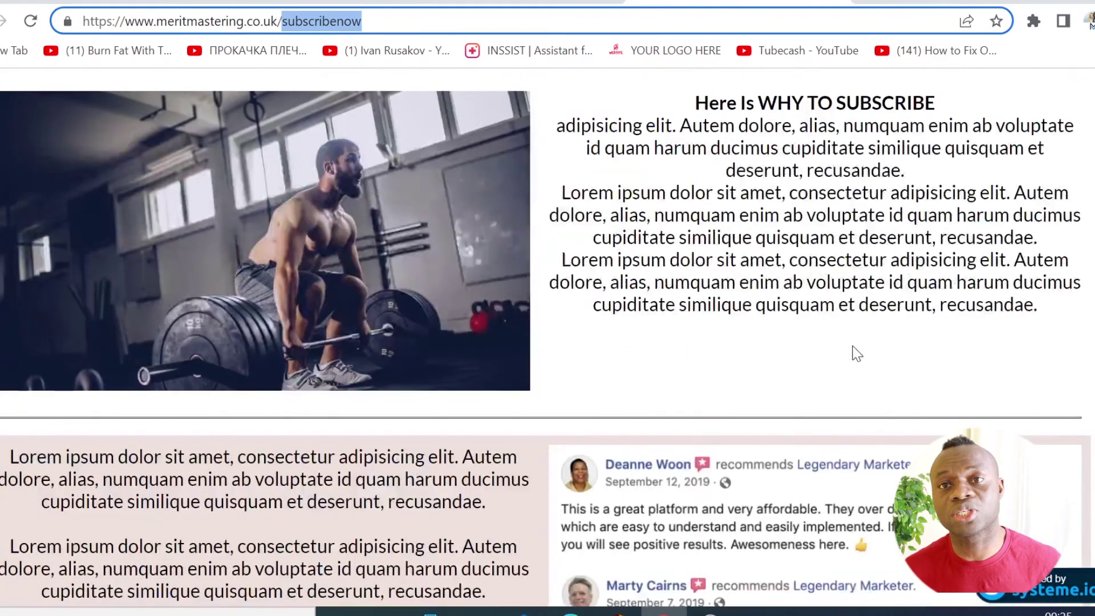
left_click(842, 350)
scroll(842, 351, "down", 8)
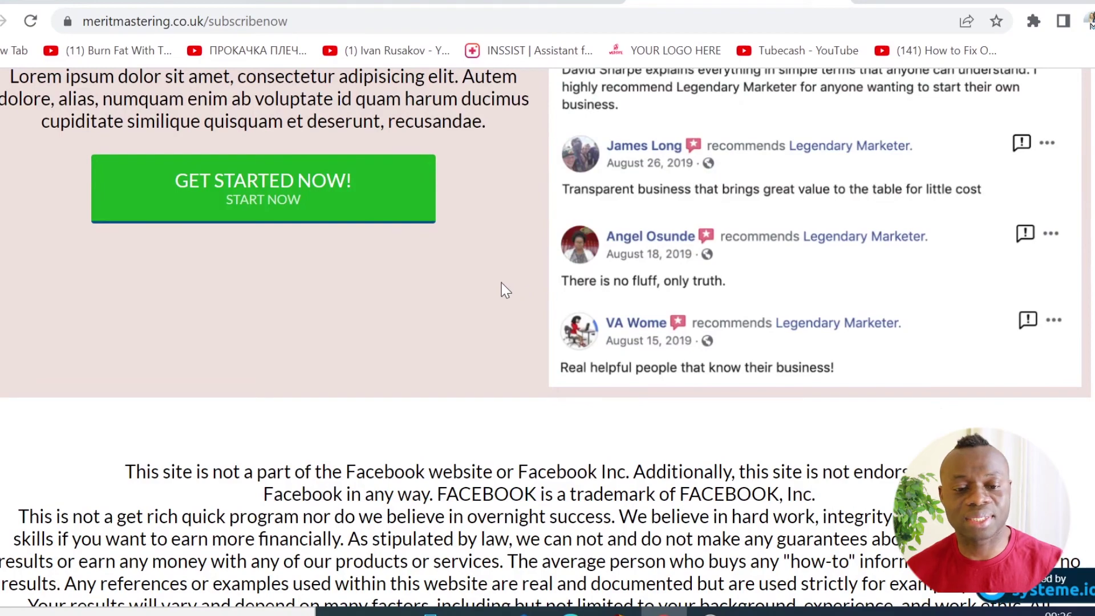
scroll(770, 337, "down", 2)
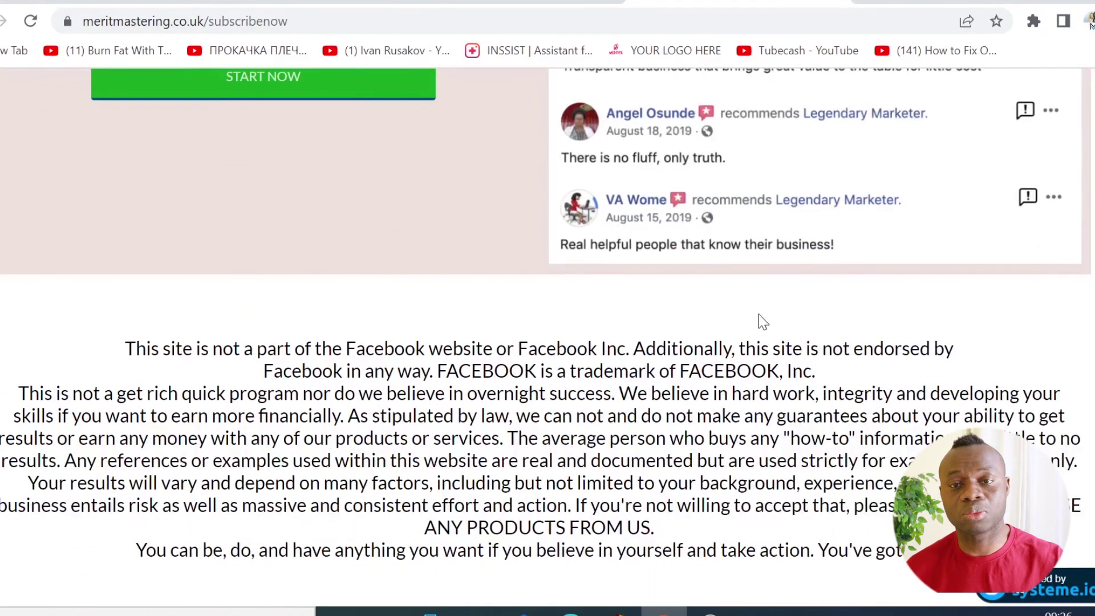
scroll(752, 319, "up", 15)
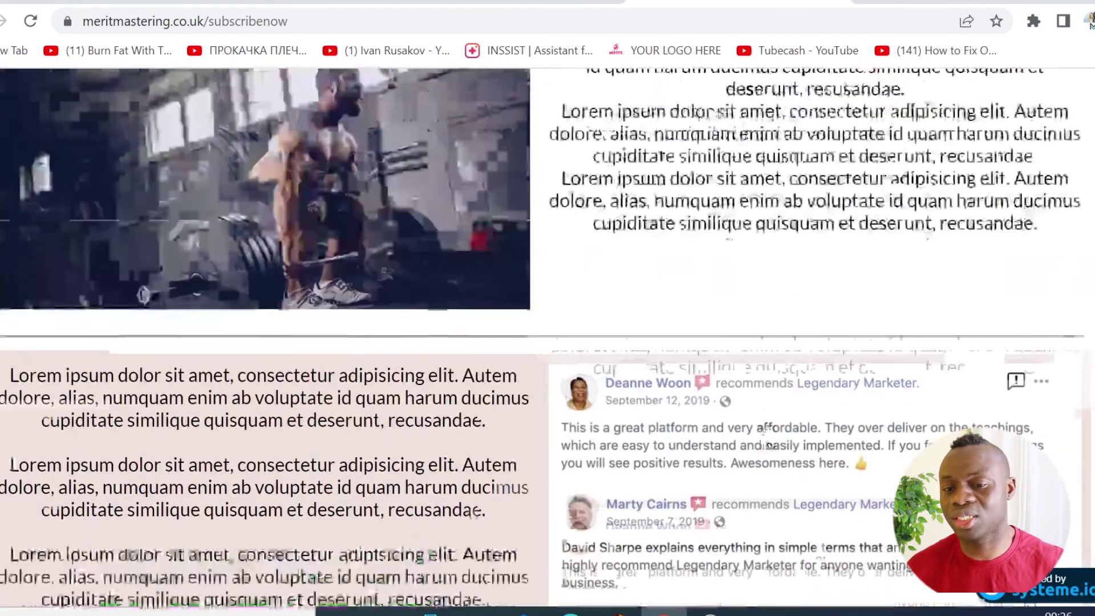
scroll(768, 279, "up", 10)
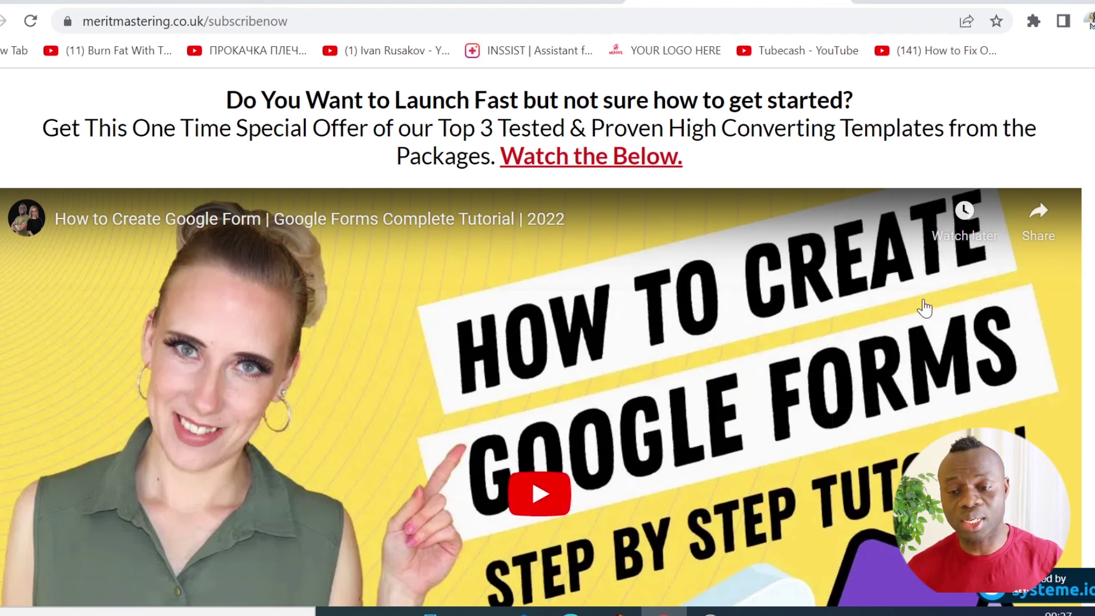
scroll(836, 220, "up", 1)
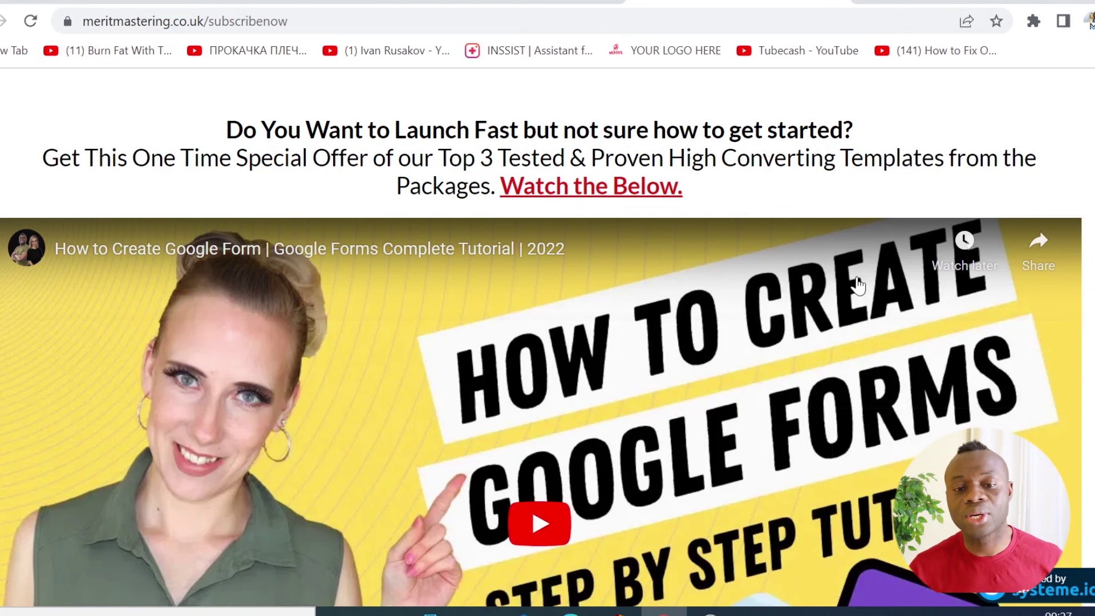
scroll(676, 180, "down", 5)
scroll(677, 179, "down", 2)
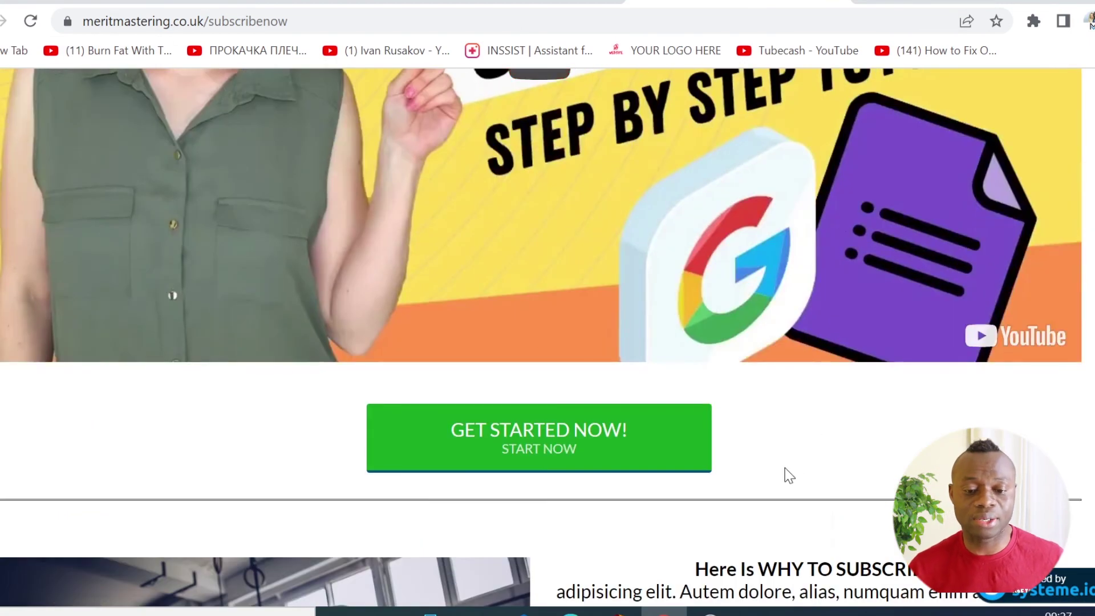